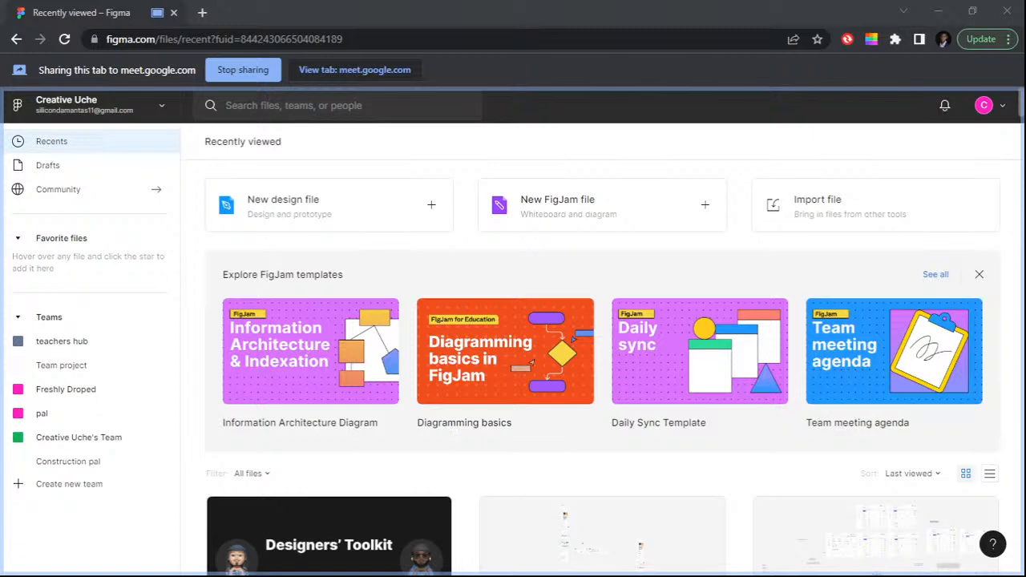
Step: Create a new design file from the recent files page
{"action": "scroll", "coordinate": [451, 374], "scroll_direction": "down", "scroll_amount": 2}
{"action": "scroll", "coordinate": [452, 373], "scroll_direction": "up", "scroll_amount": 2}
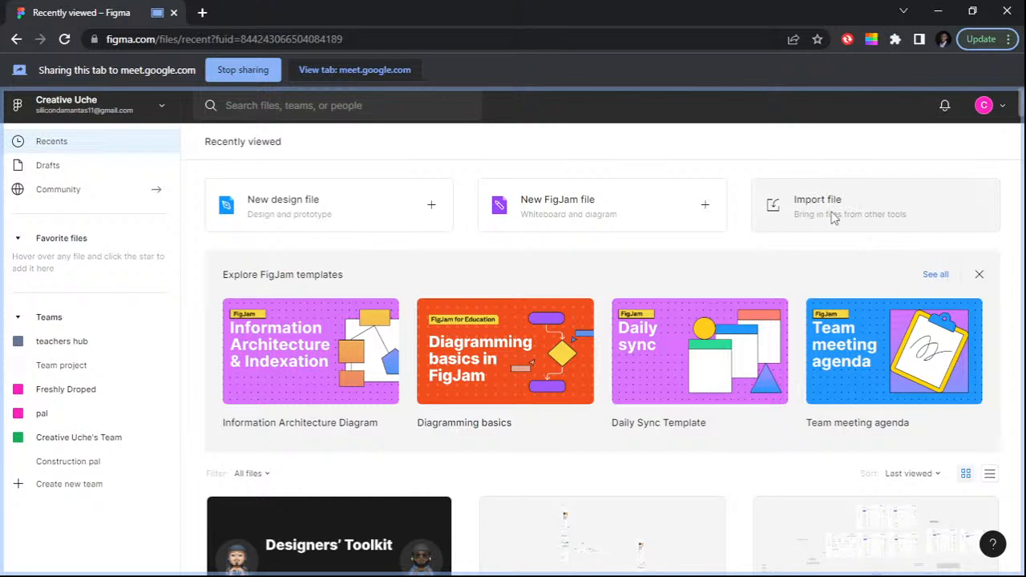
{"action": "left_click", "coordinate": [302, 219]}
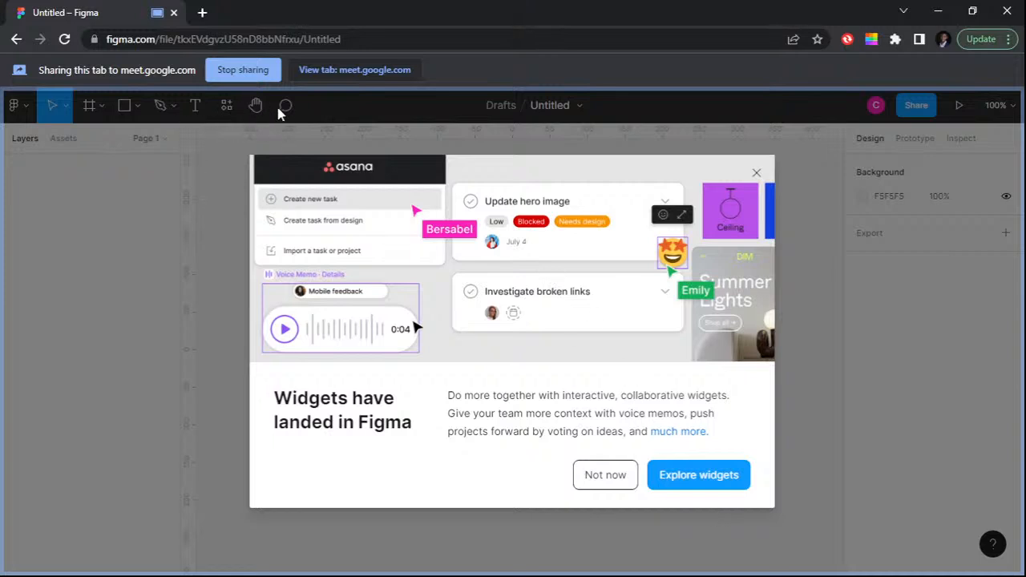
Step: Place the Random List Generator community widget on the canvas and save its list with name1, name2 and name3
{"action": "left_click", "coordinate": [721, 475]}
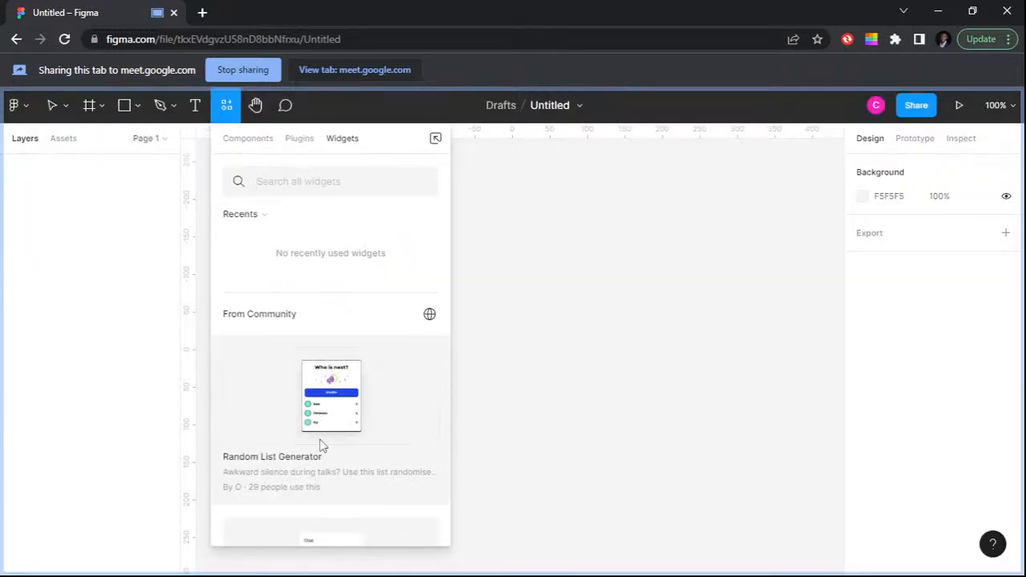
{"action": "left_click_drag", "start_coordinate": [339, 393], "coordinate": [626, 312]}
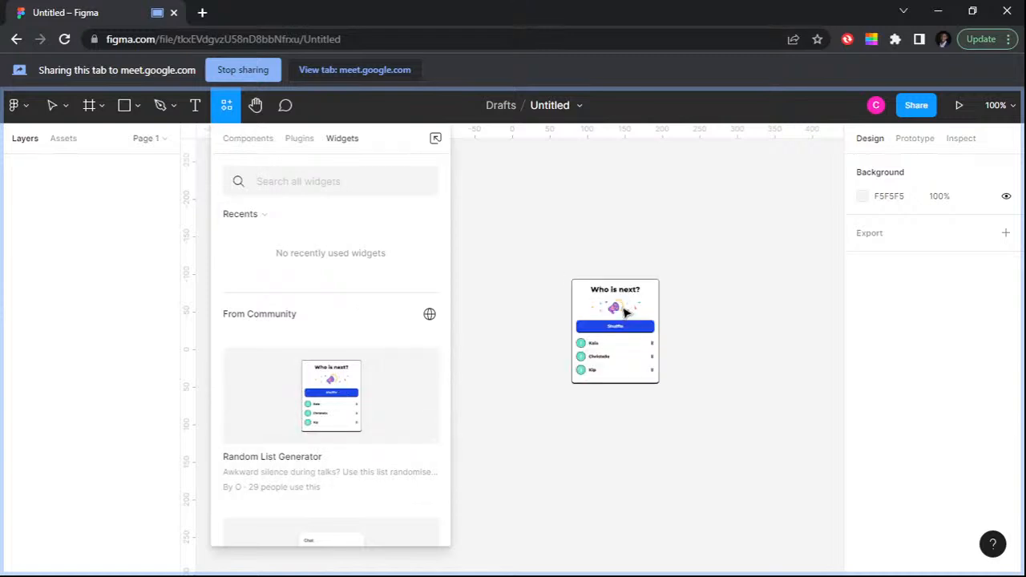
{"action": "left_click_drag", "start_coordinate": [626, 312], "coordinate": [593, 276]}
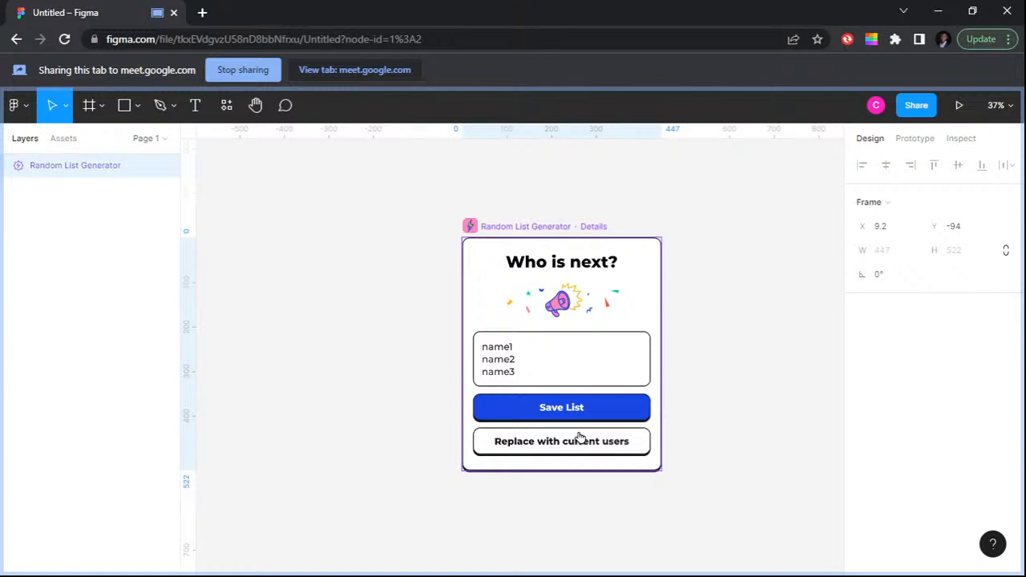
{"action": "left_click", "coordinate": [585, 407]}
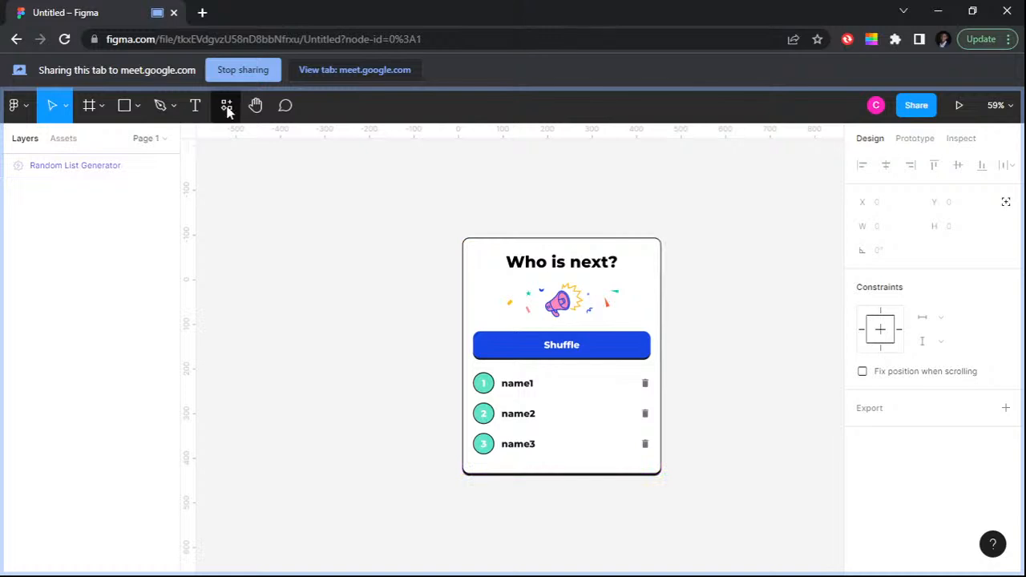
Step: Look over the plugin and widget options, and compare the installed and recent plugins in the plugin browser
{"action": "left_click", "coordinate": [17, 105]}
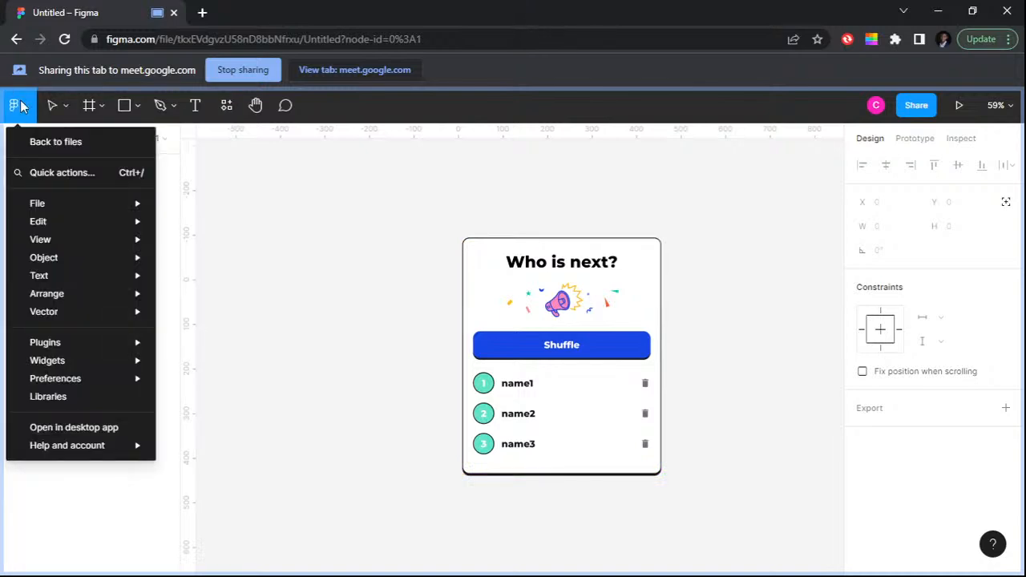
{"action": "mouse_move", "coordinate": [55, 347]}
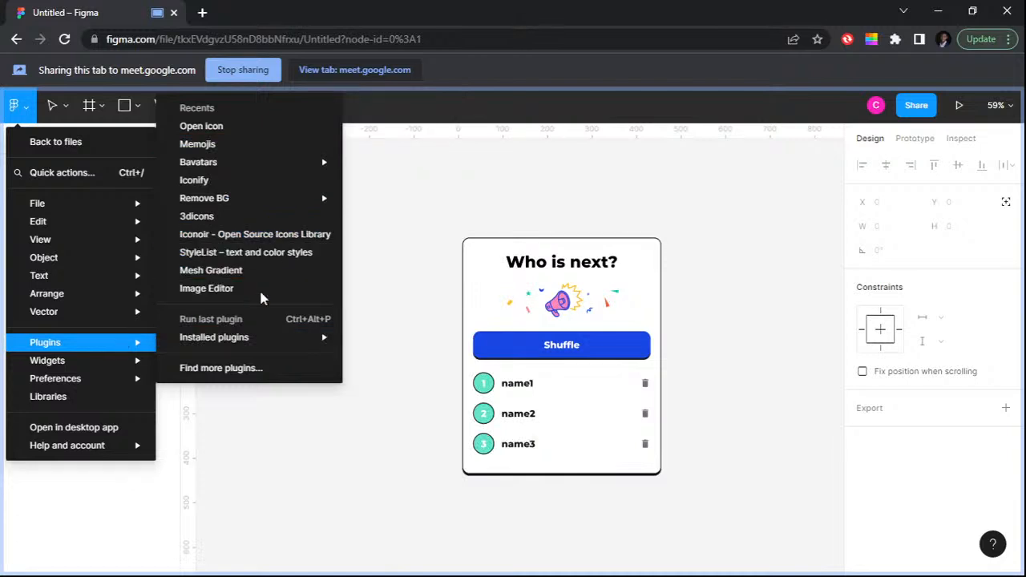
{"action": "mouse_move", "coordinate": [100, 367]}
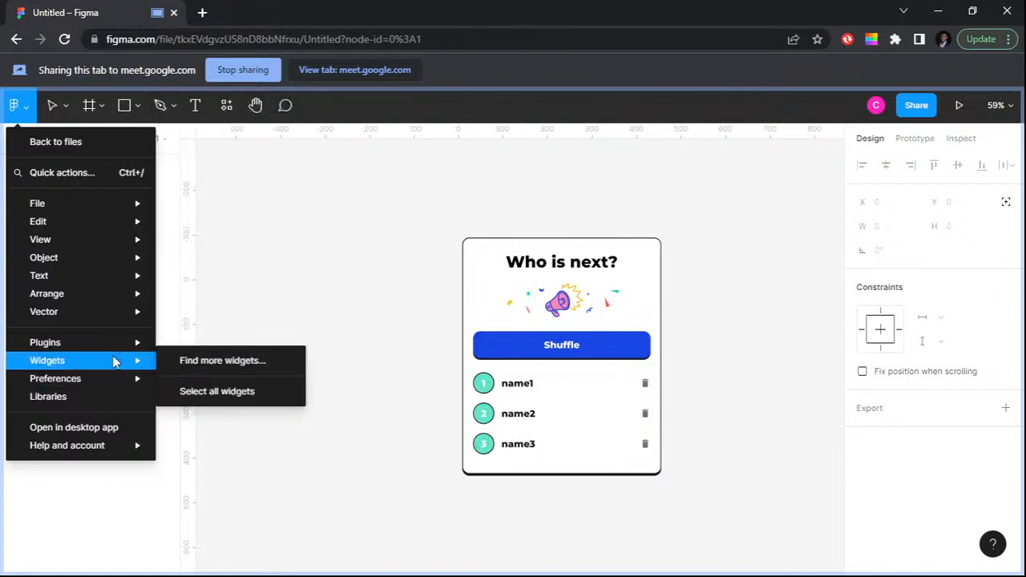
{"action": "mouse_move", "coordinate": [121, 343]}
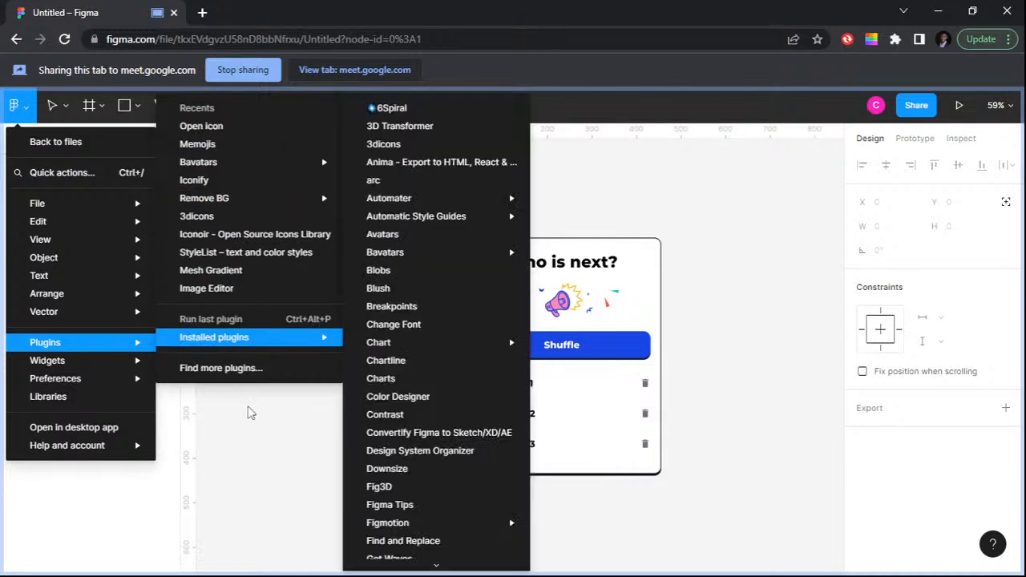
{"action": "mouse_move", "coordinate": [50, 369]}
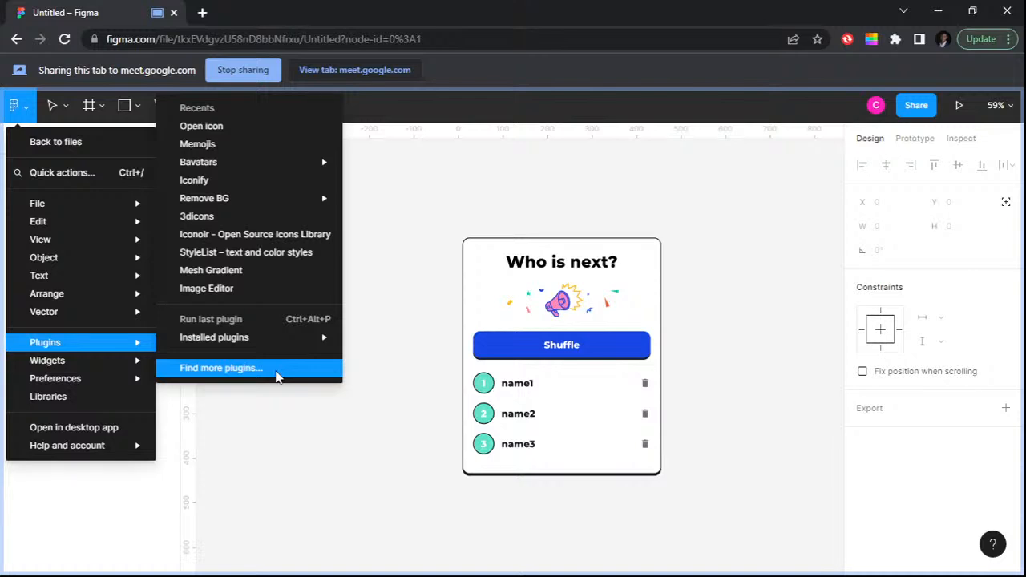
{"action": "left_click", "coordinate": [264, 368]}
{"action": "left_click", "coordinate": [261, 220]}
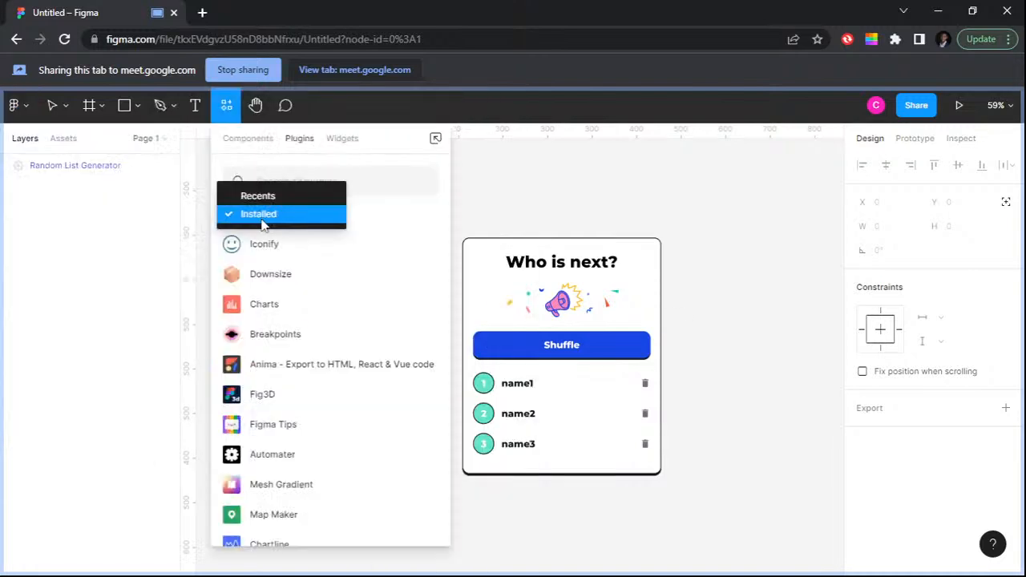
{"action": "left_click", "coordinate": [268, 201]}
{"action": "left_click", "coordinate": [308, 214]}
{"action": "left_click", "coordinate": [309, 214]}
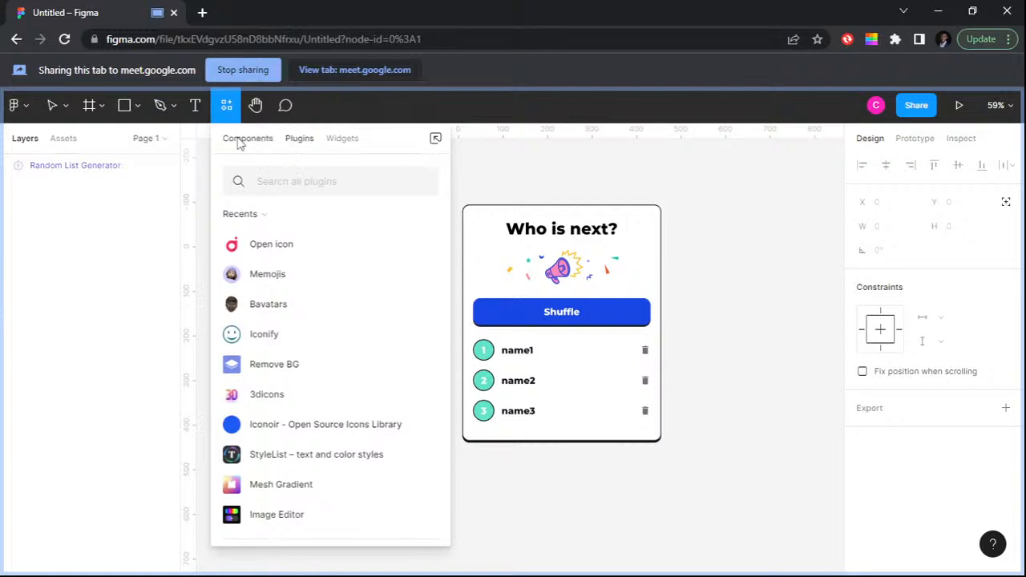
Step: Examine the components, plugins and widgets lists, and read through all the installed plugins
{"action": "left_click", "coordinate": [298, 141]}
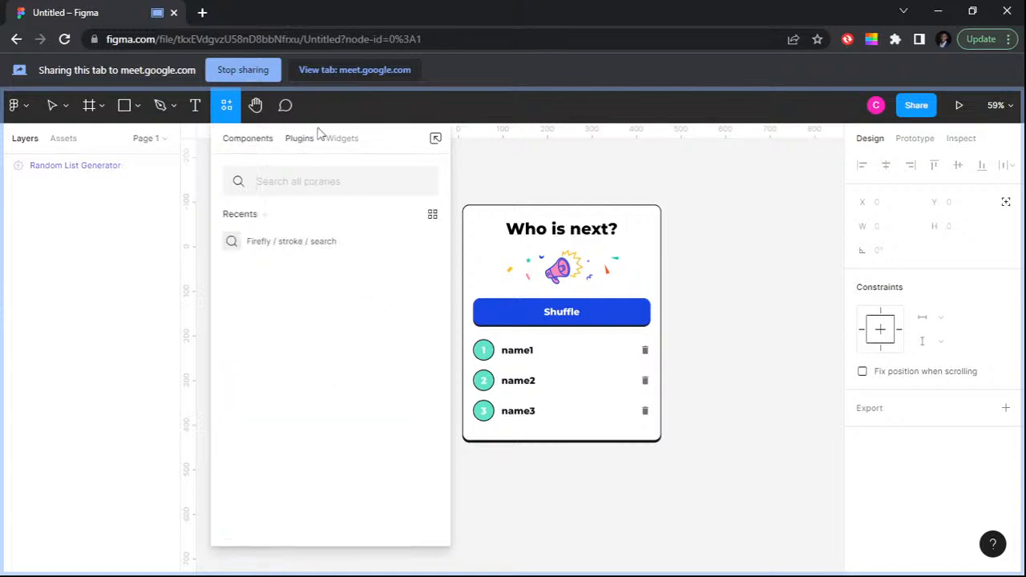
{"action": "left_click", "coordinate": [293, 138]}
{"action": "left_click", "coordinate": [345, 140]}
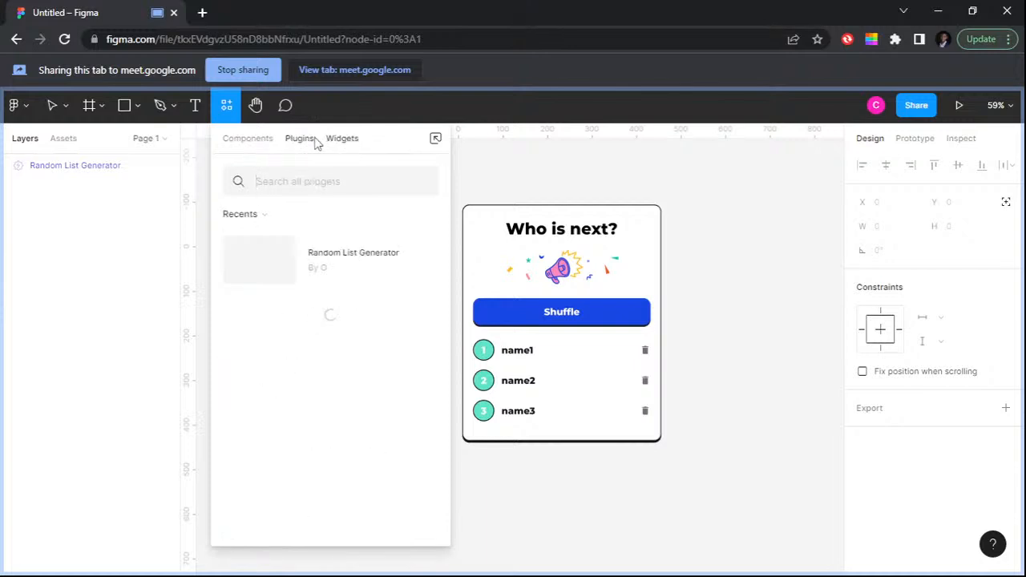
{"action": "left_click", "coordinate": [312, 139]}
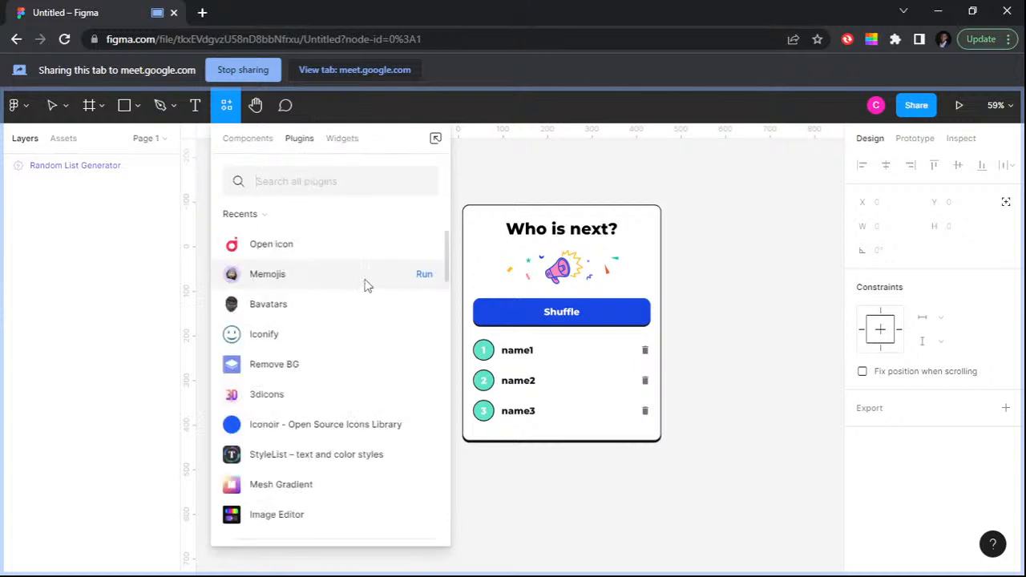
{"action": "scroll", "coordinate": [368, 317], "scroll_direction": "down", "scroll_amount": 10}
{"action": "scroll", "coordinate": [336, 385], "scroll_direction": "up", "scroll_amount": 10}
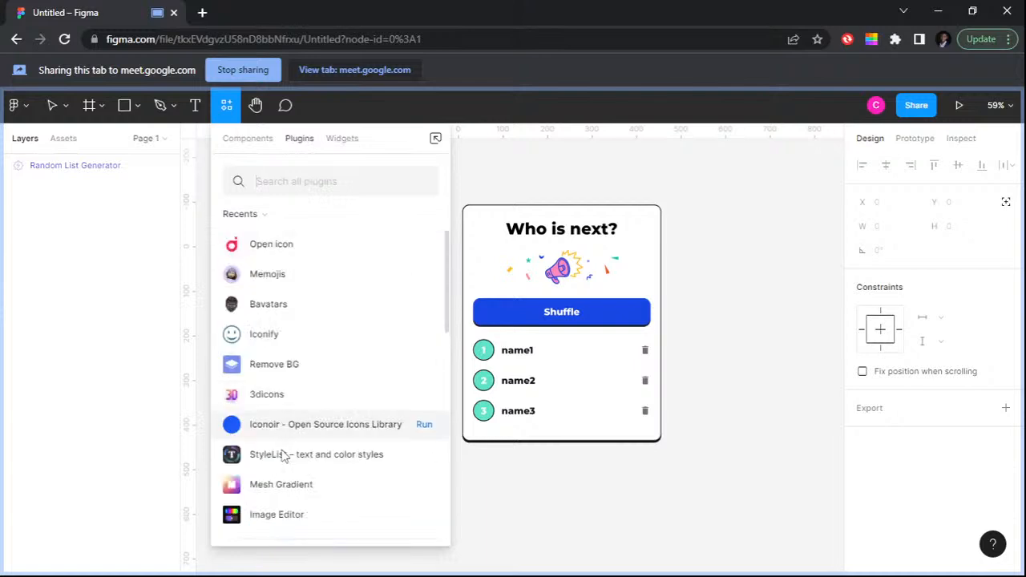
{"action": "left_click", "coordinate": [265, 218]}
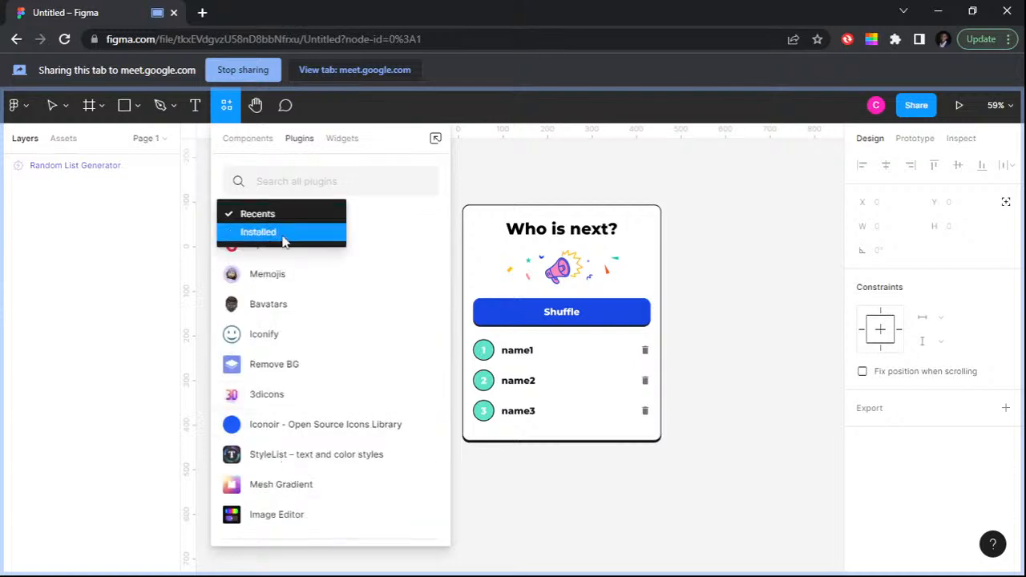
{"action": "left_click", "coordinate": [264, 231]}
{"action": "scroll", "coordinate": [345, 248], "scroll_direction": "down", "scroll_amount": 5}
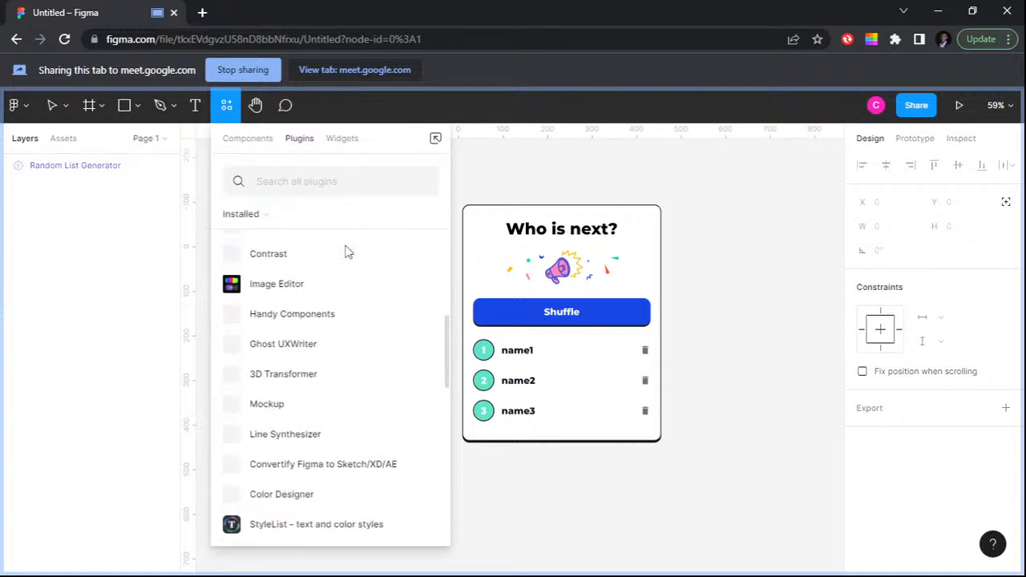
{"action": "scroll", "coordinate": [352, 321], "scroll_direction": "down", "scroll_amount": 10}
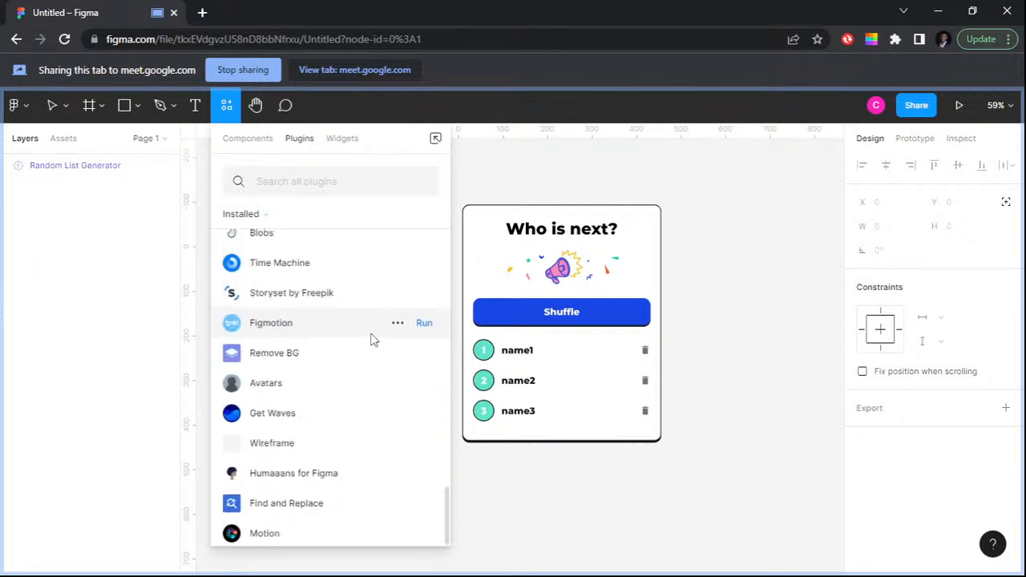
Step: Close the plugin browser and delete the Random List Generator widget from the canvas
{"action": "left_click", "coordinate": [617, 180]}
{"action": "key", "text": "Delete"}
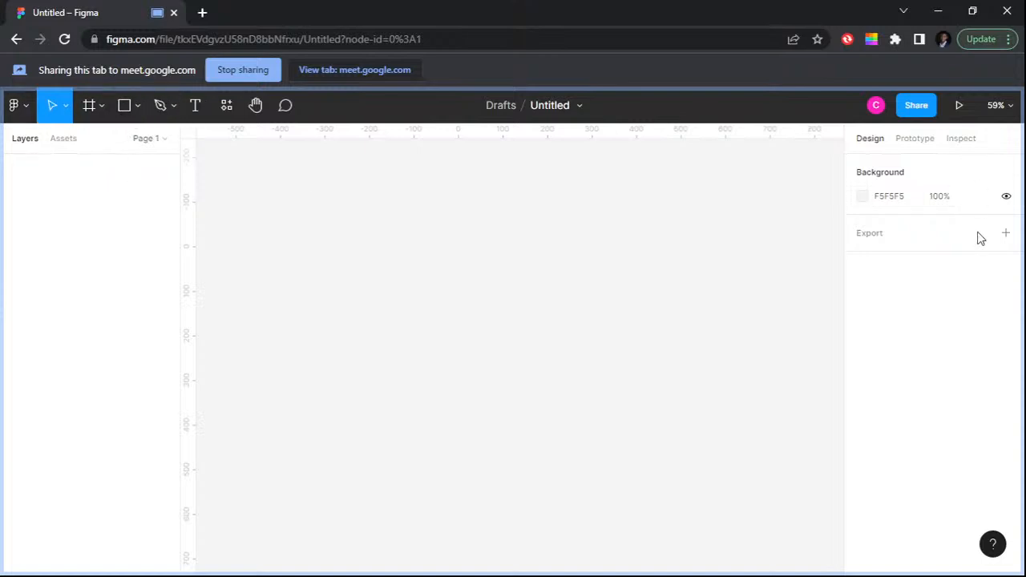
{"action": "scroll", "coordinate": [465, 335], "scroll_direction": "down", "scroll_amount": 1}
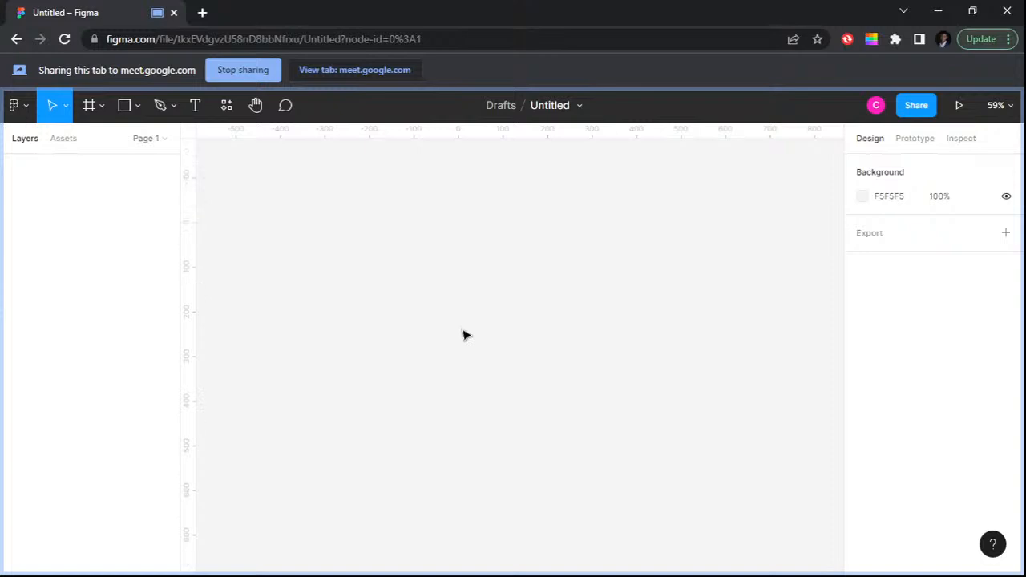
{"action": "scroll", "coordinate": [465, 334], "scroll_direction": "up", "scroll_amount": 1}
{"action": "key", "text": "alt+Tab"}
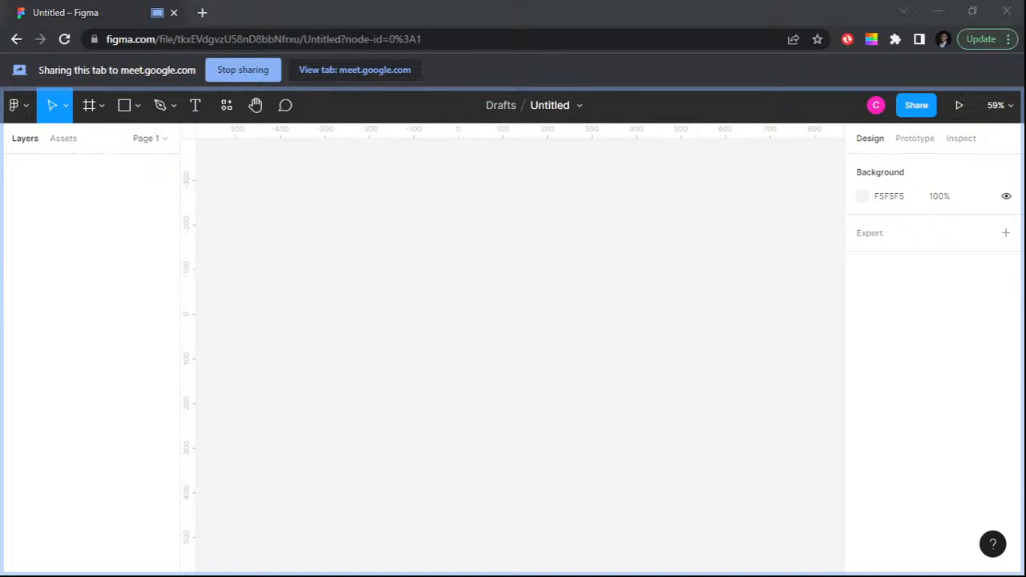
{"action": "key", "text": "alt+Tab"}
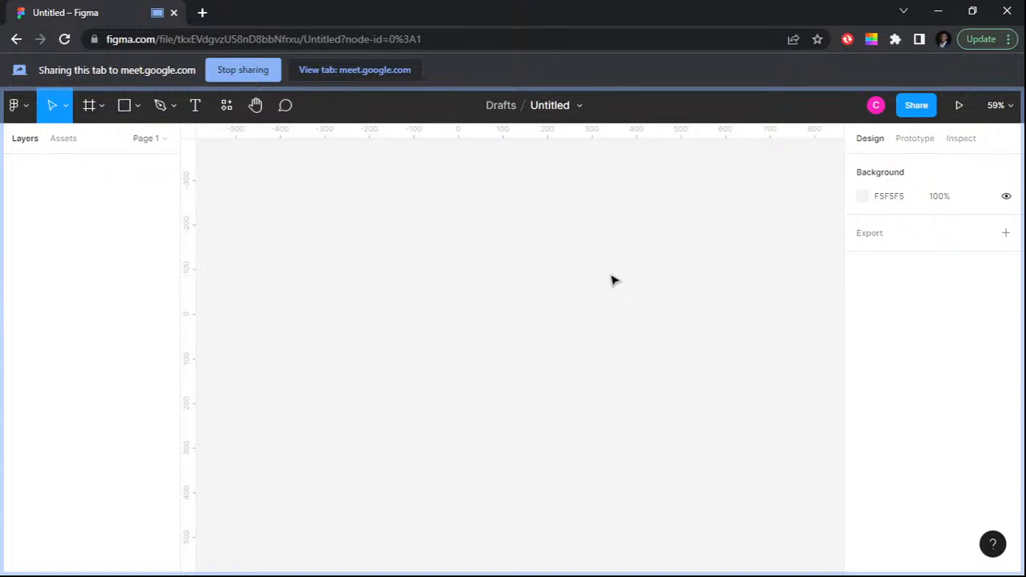
{"action": "key", "text": "alt+Tab"}
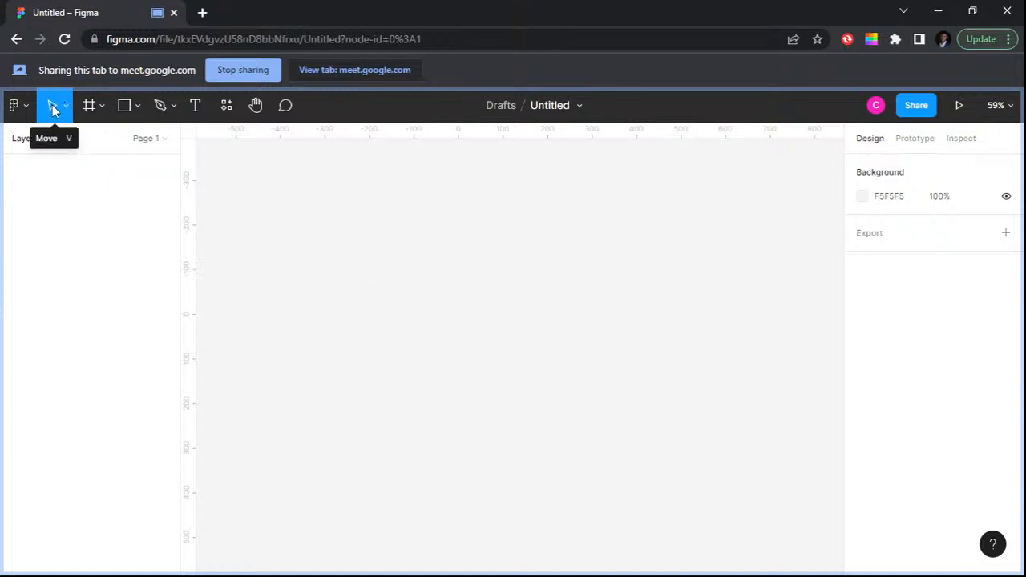
{"action": "left_click_drag", "start_coordinate": [391, 323], "coordinate": [446, 273]}
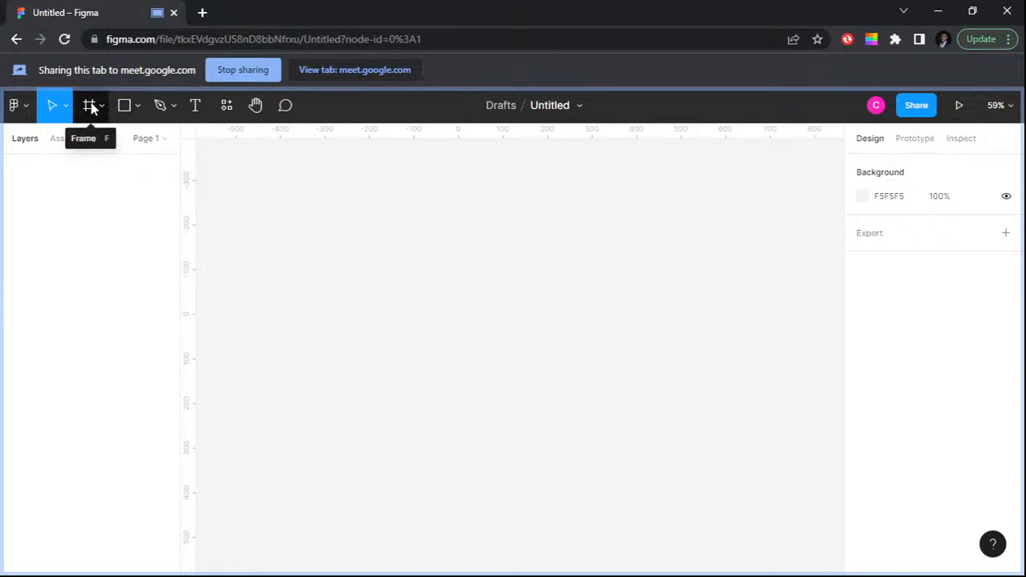
Step: Add a 1280 × 720 frame from the iMac preset, and delete it again
{"action": "left_click", "coordinate": [90, 106]}
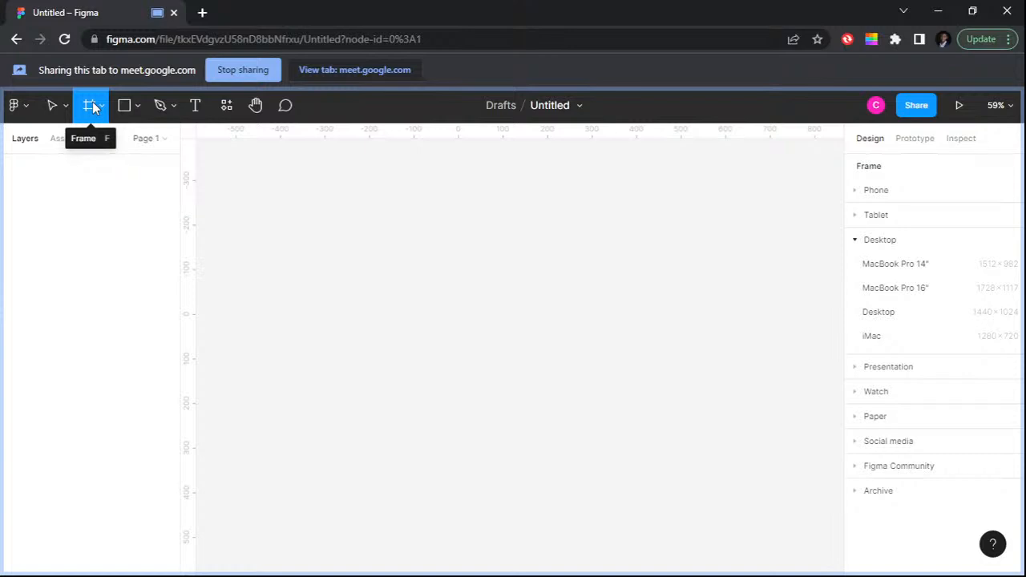
{"action": "key", "text": "Escape"}
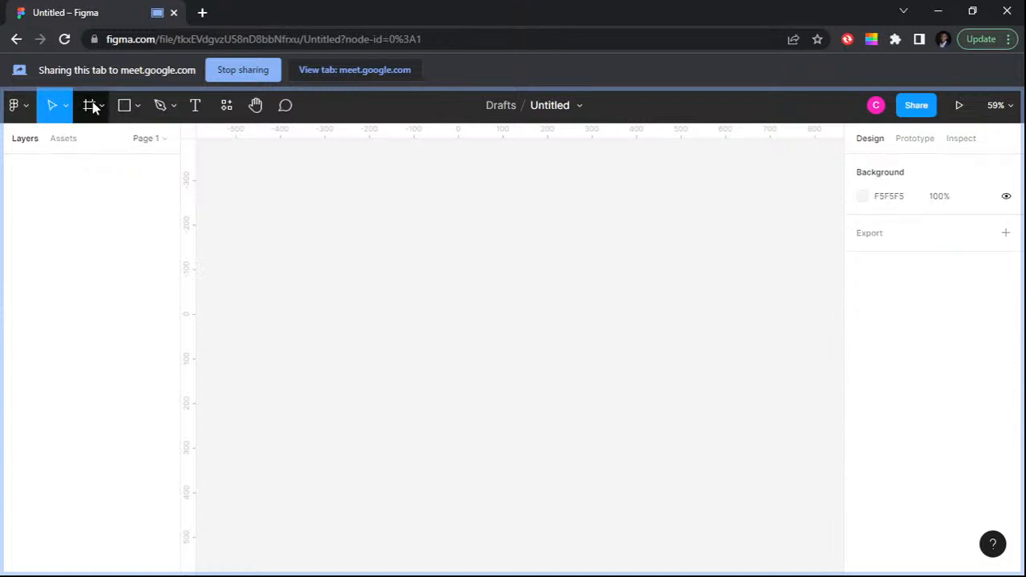
{"action": "left_click", "coordinate": [90, 107]}
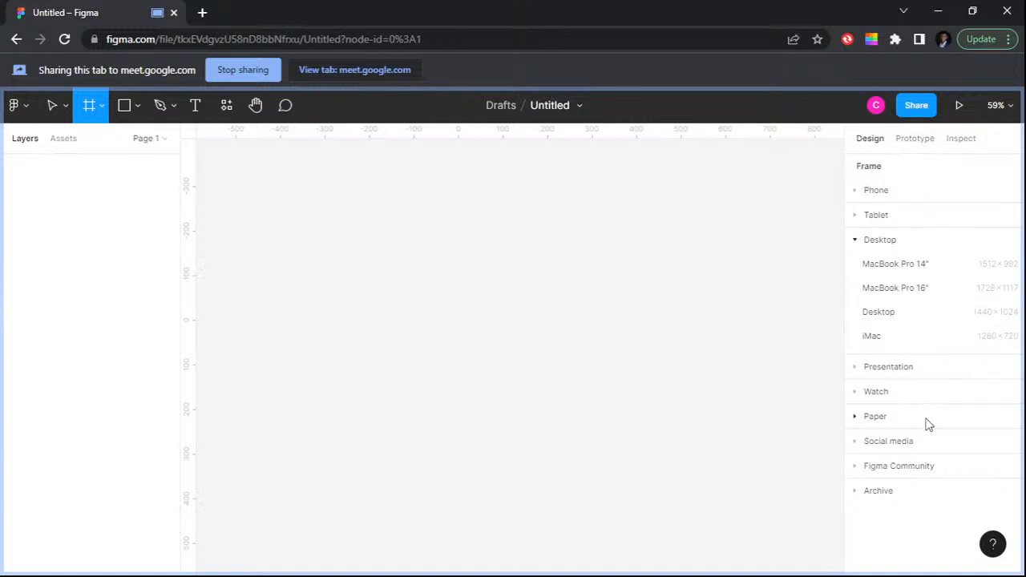
{"action": "left_click", "coordinate": [871, 335]}
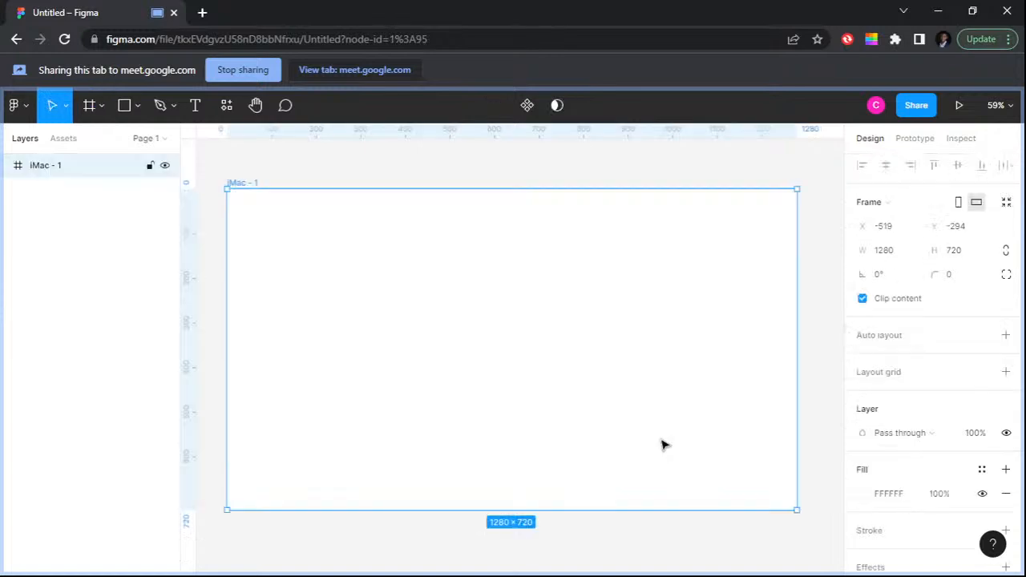
{"action": "key", "text": "Delete"}
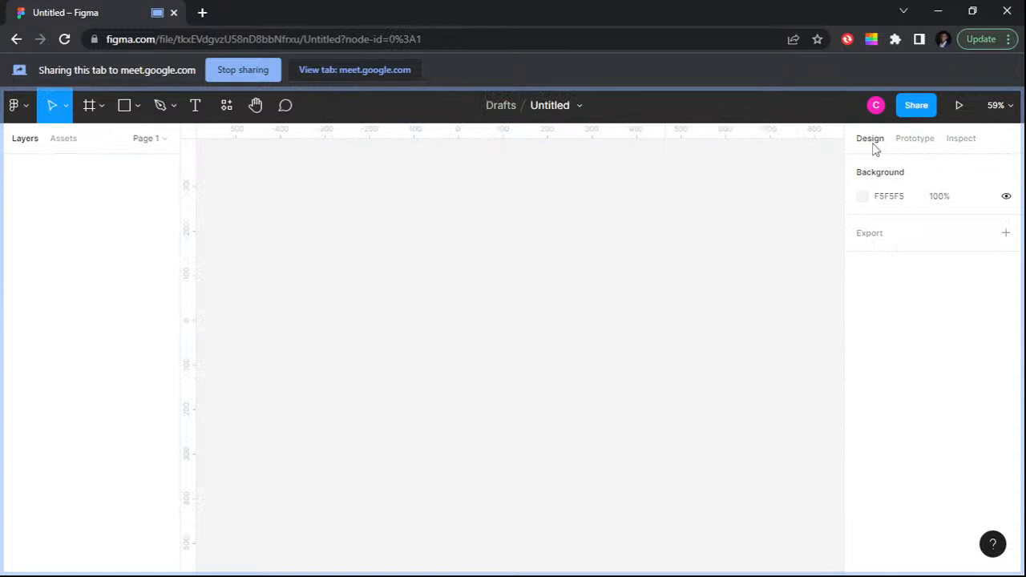
Step: Add a 360 × 800 phone frame using the Android Large preset
{"action": "key", "text": "f"}
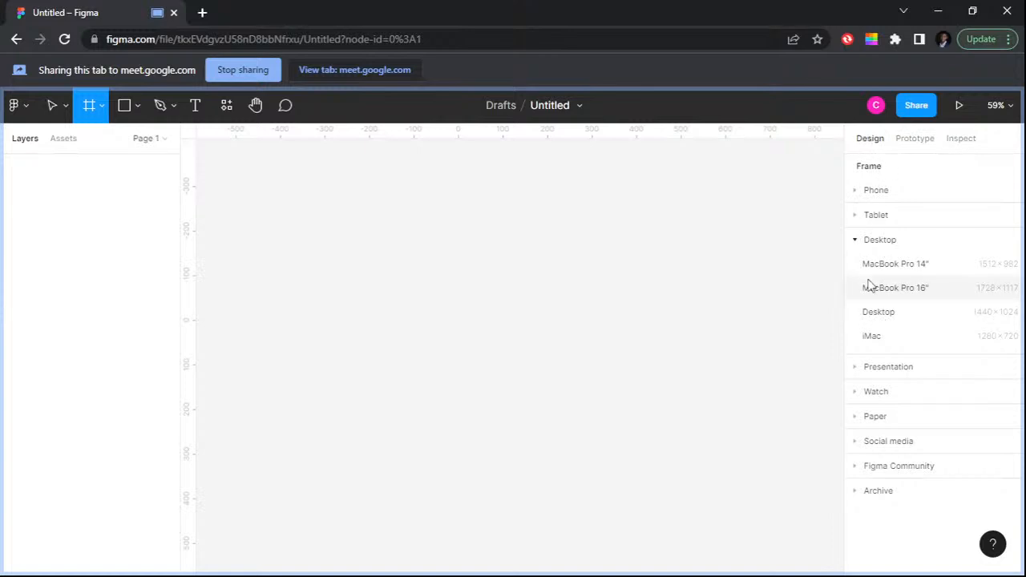
{"action": "left_click", "coordinate": [928, 143]}
{"action": "left_click", "coordinate": [856, 191]}
{"action": "left_click", "coordinate": [860, 194]}
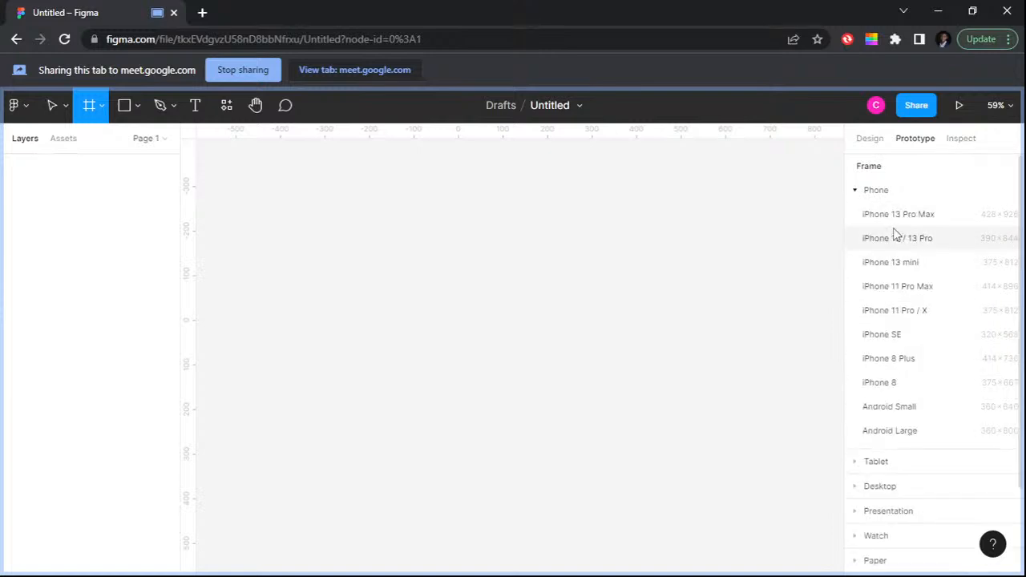
{"action": "left_click", "coordinate": [912, 441]}
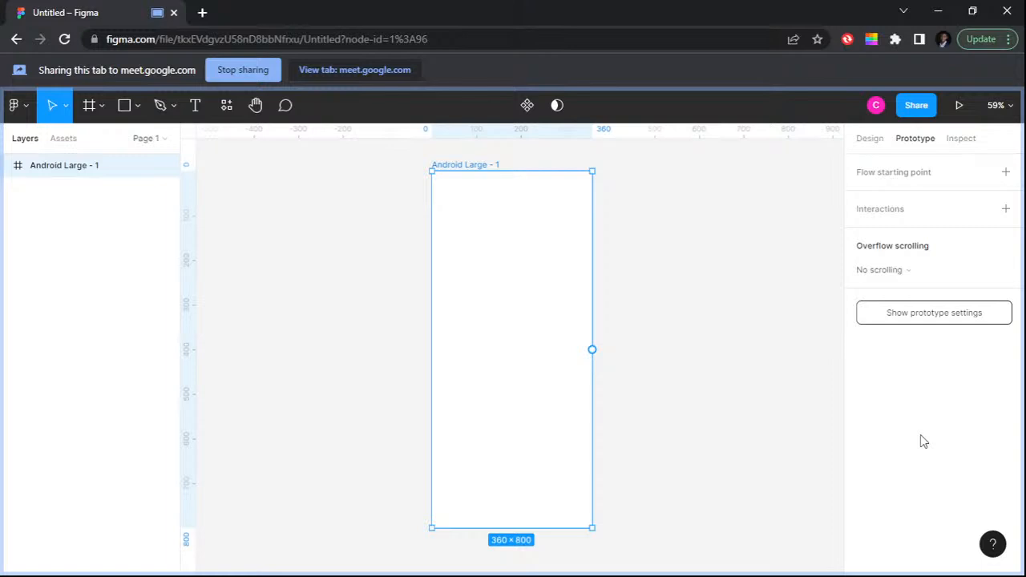
Step: Add a 1512 × 982 desktop frame using the MacBook Pro 14" preset
{"action": "left_click", "coordinate": [88, 104]}
{"action": "scroll", "coordinate": [928, 335], "scroll_direction": "down", "scroll_amount": 2}
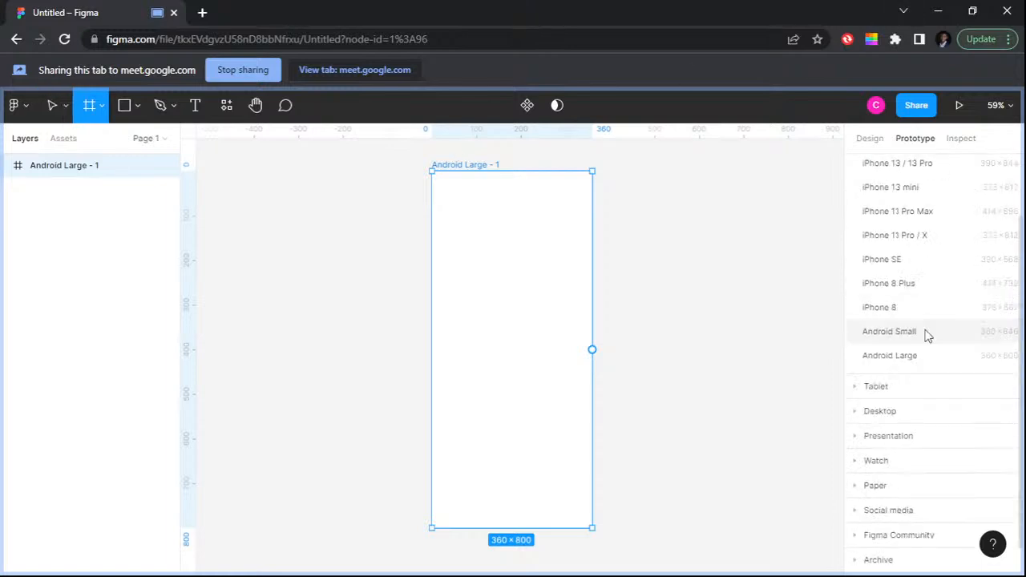
{"action": "left_click", "coordinate": [858, 410]}
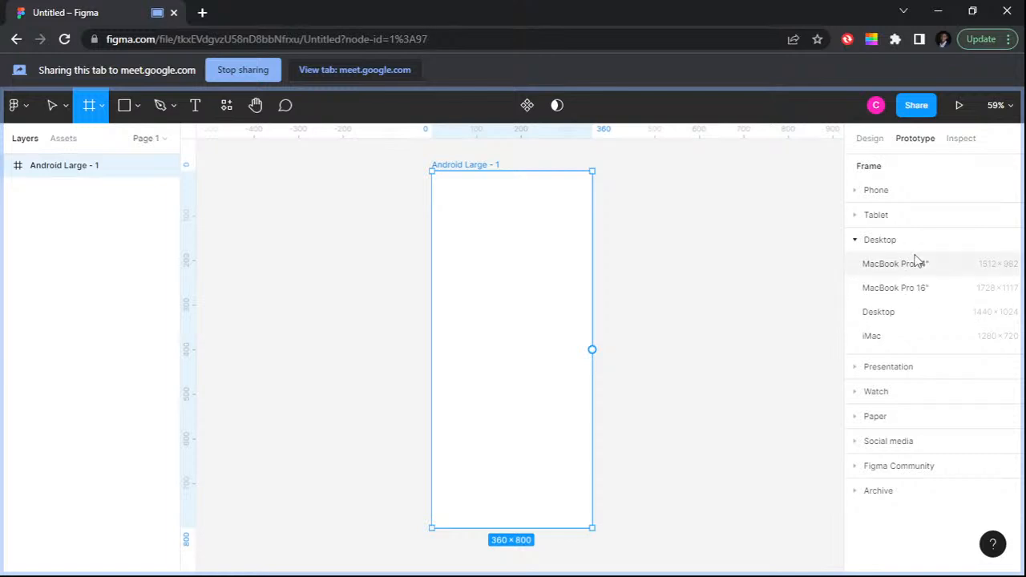
{"action": "left_click", "coordinate": [916, 263]}
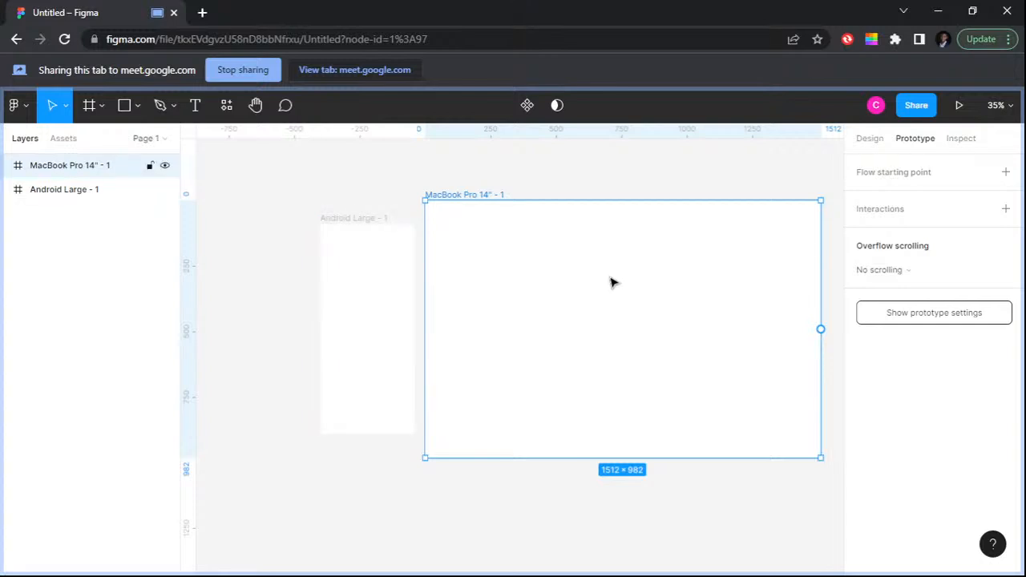
Step: Draw a custom frame about 817 × 588 on the empty canvas below the two preset frames
{"action": "scroll", "coordinate": [613, 282], "scroll_direction": "down", "scroll_amount": 5}
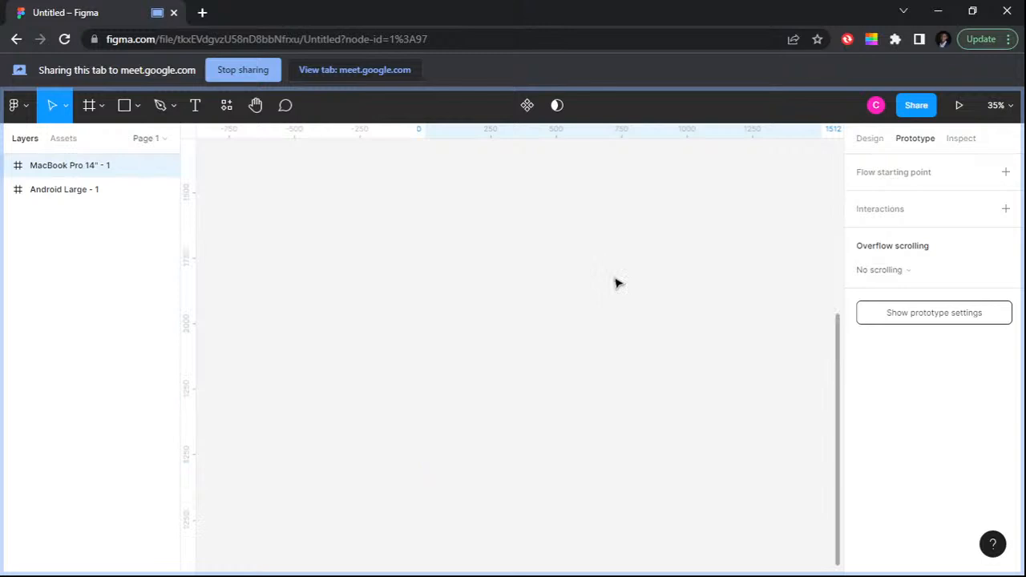
{"action": "scroll", "coordinate": [617, 284], "scroll_direction": "up", "scroll_amount": 1}
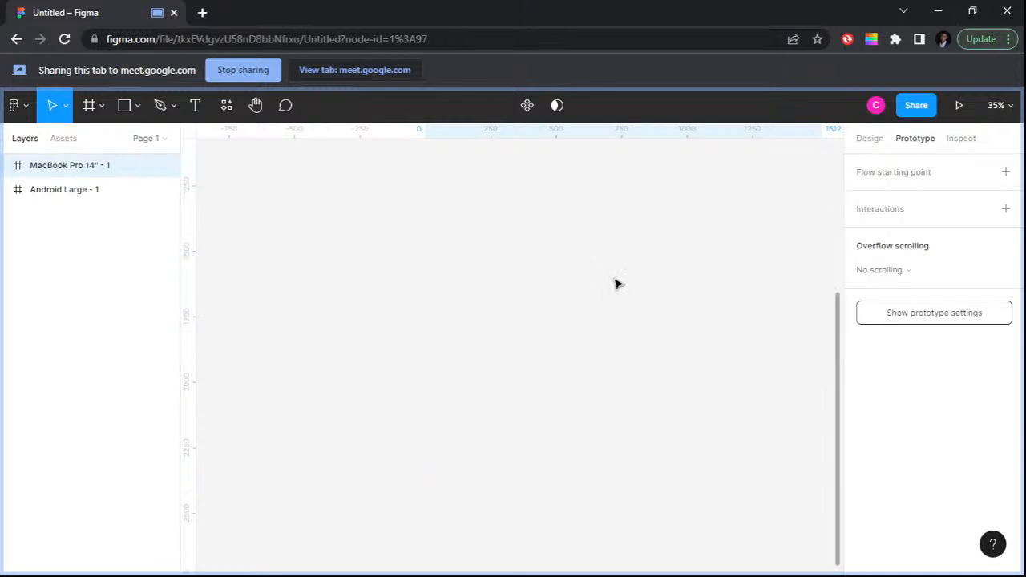
{"action": "left_click", "coordinate": [89, 106]}
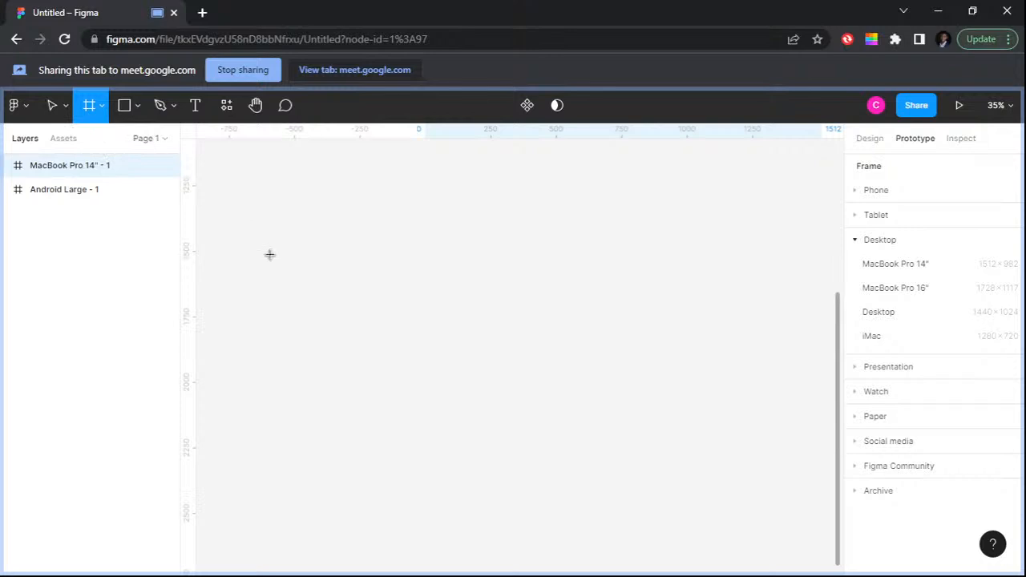
{"action": "left_click_drag", "start_coordinate": [269, 254], "coordinate": [484, 408]}
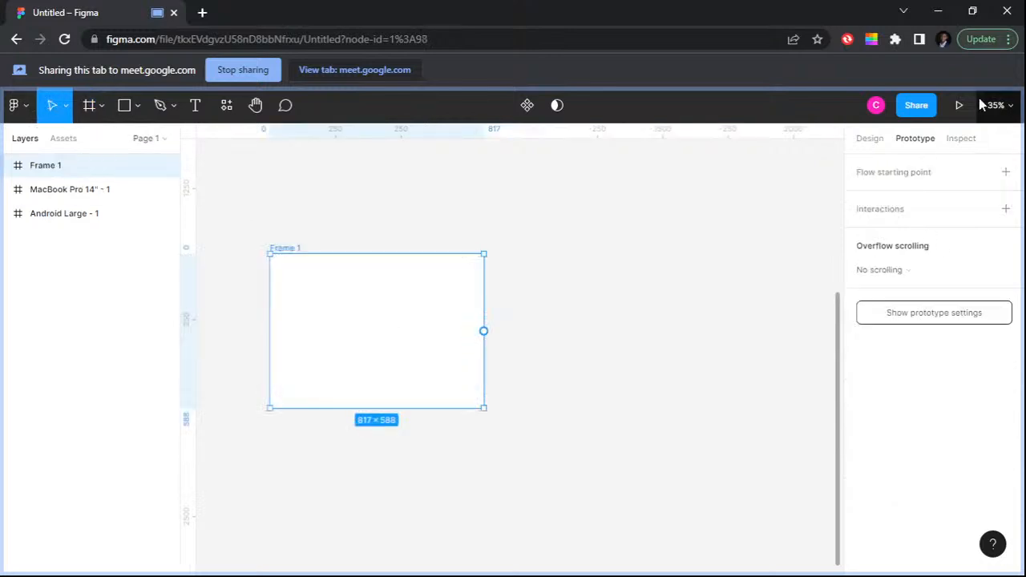
Step: Move the custom frame to X 316 and Y 1122 through its design properties
{"action": "left_click", "coordinate": [868, 139]}
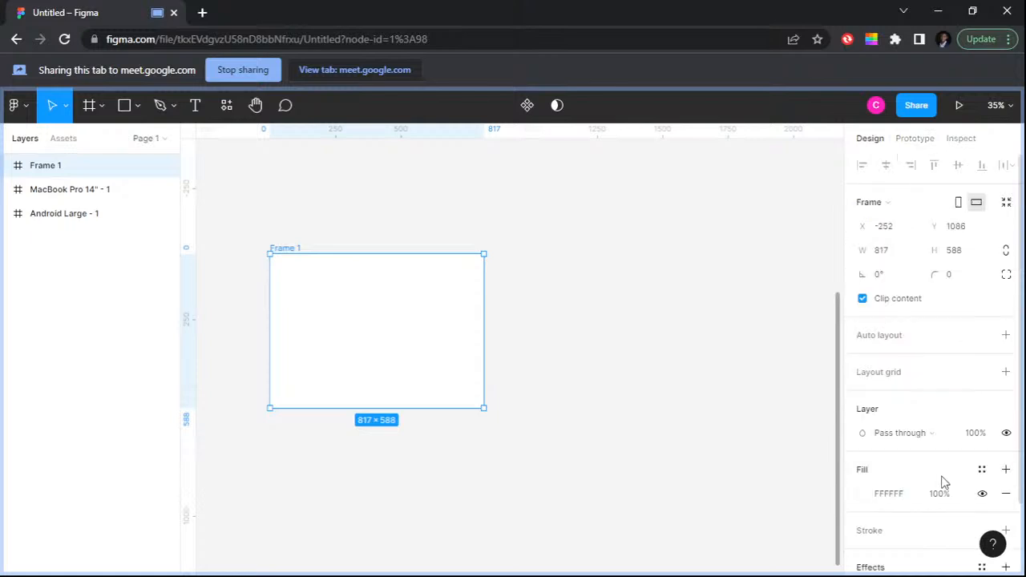
{"action": "scroll", "coordinate": [943, 481], "scroll_direction": "down", "scroll_amount": 2}
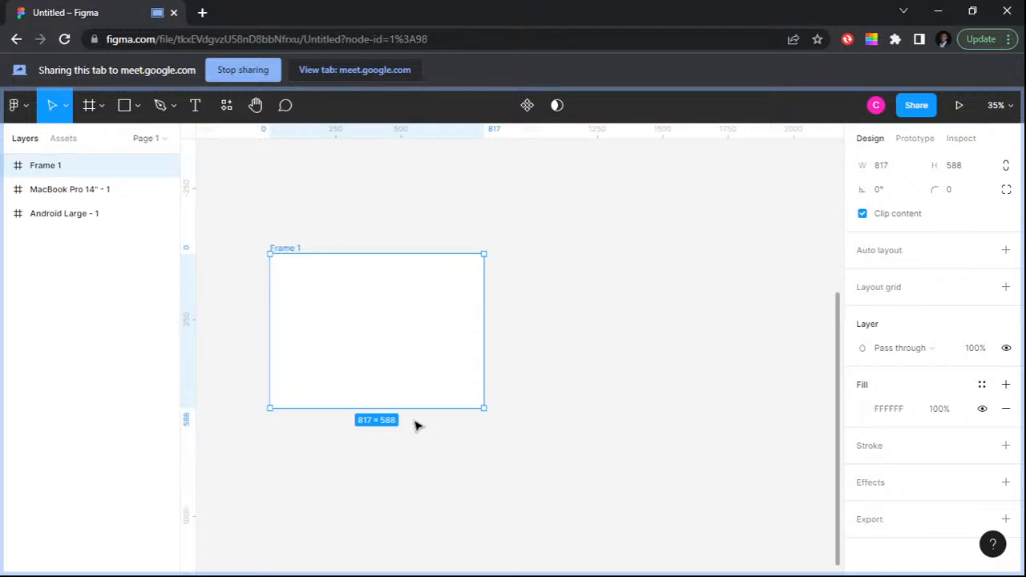
{"action": "scroll", "coordinate": [962, 210], "scroll_direction": "up", "scroll_amount": 2}
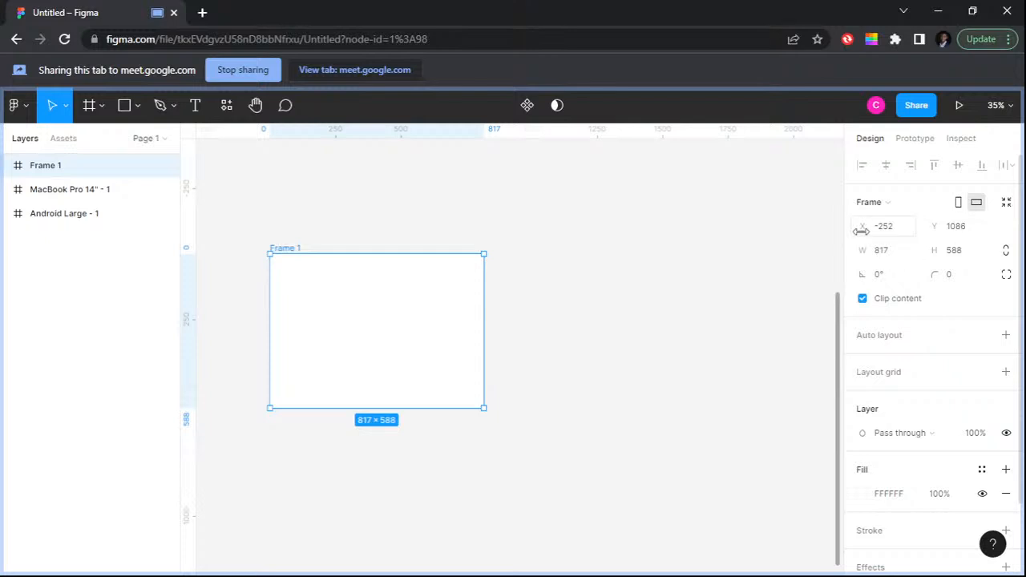
{"action": "left_click_drag", "start_coordinate": [860, 230], "coordinate": [936, 232]}
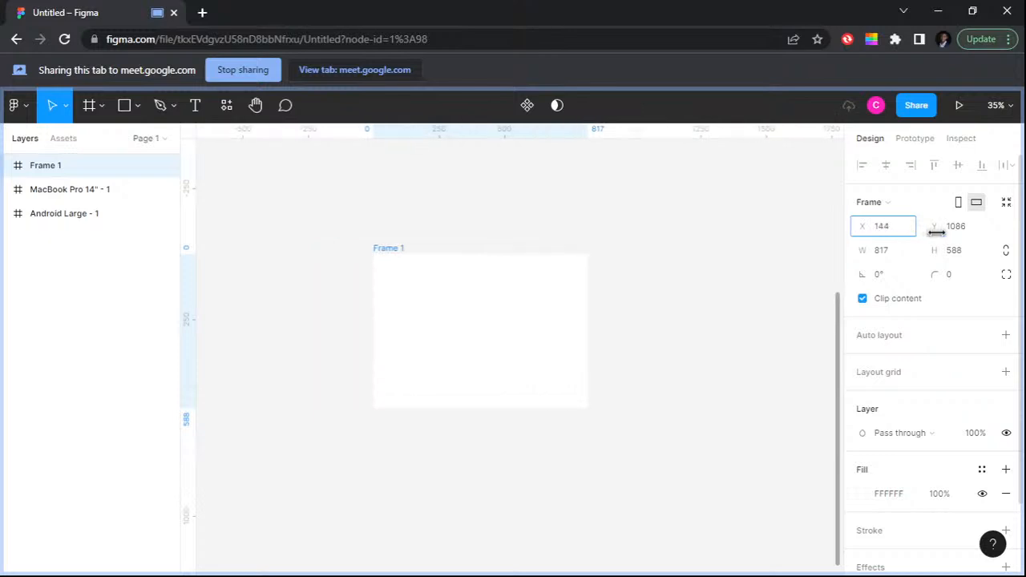
{"action": "left_click_drag", "start_coordinate": [936, 233], "coordinate": [929, 226]}
{"action": "left_click", "coordinate": [936, 226]}
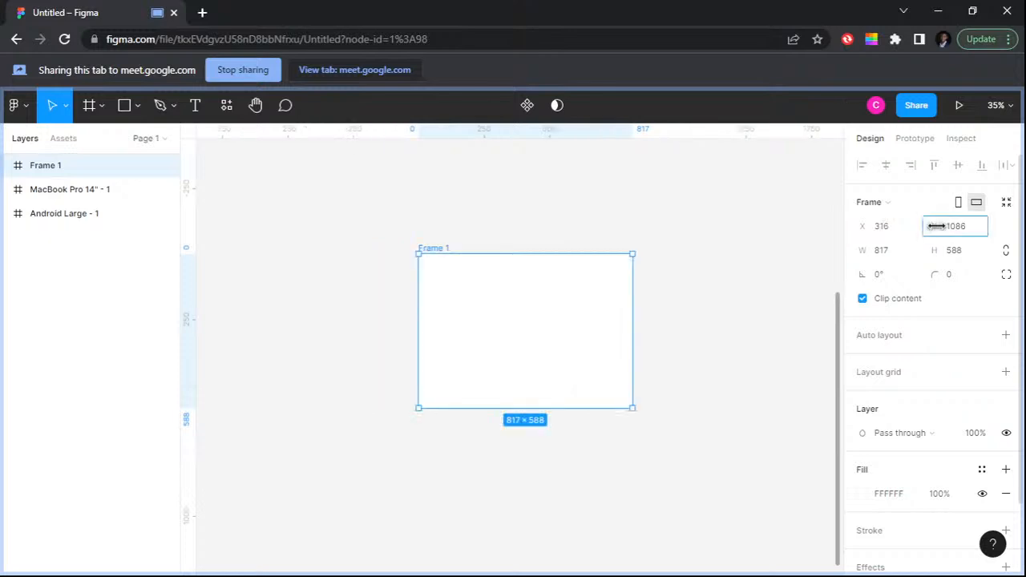
{"action": "left_click_drag", "start_coordinate": [936, 226], "coordinate": [1006, 238]}
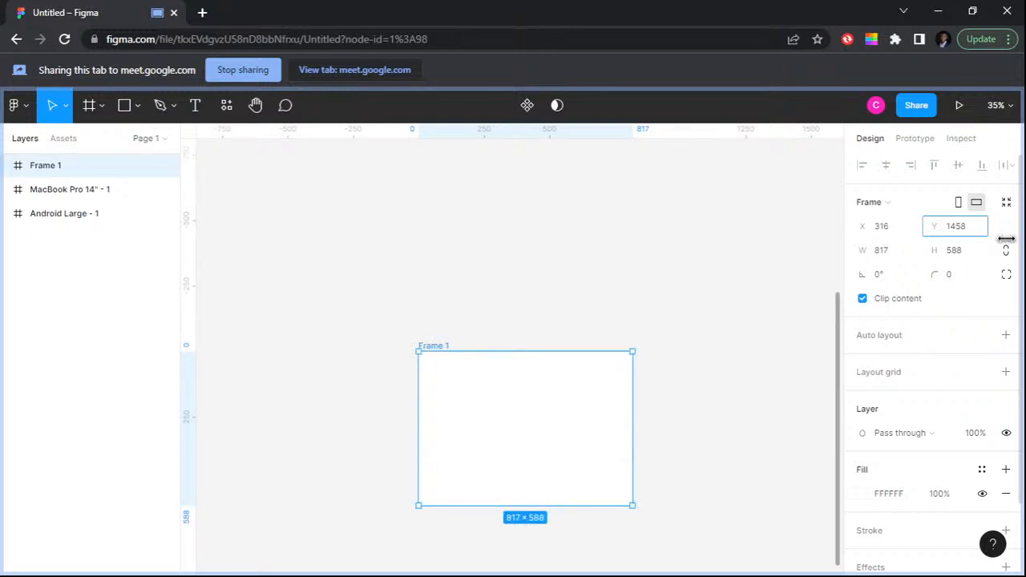
{"action": "left_click_drag", "start_coordinate": [1006, 239], "coordinate": [943, 256]}
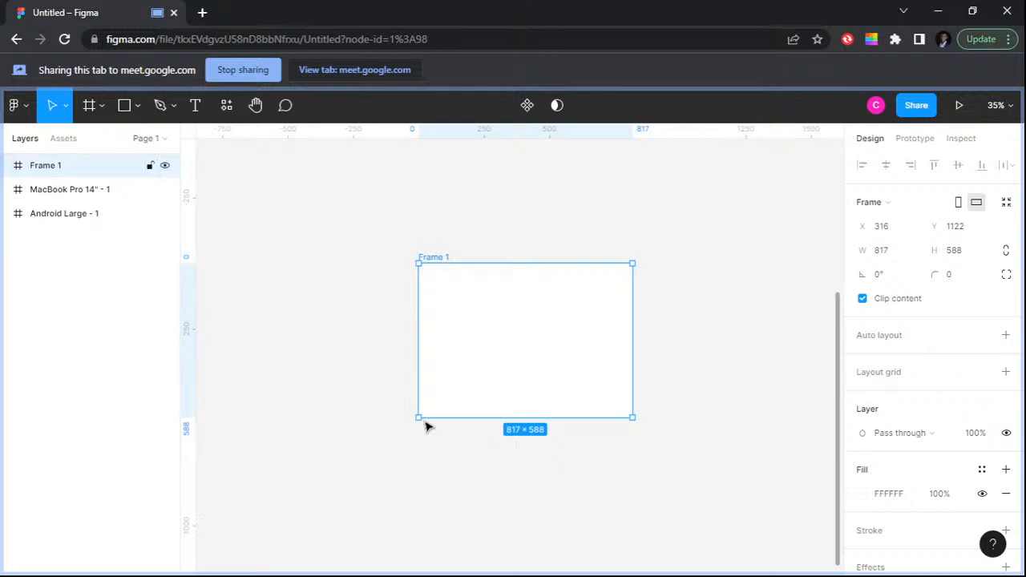
Step: Resize the custom frame to a width of 500 and a height of 500, and deselect it
{"action": "scroll", "coordinate": [425, 426], "scroll_direction": "down", "scroll_amount": 5}
{"action": "scroll", "coordinate": [593, 226], "scroll_direction": "up", "scroll_amount": 3}
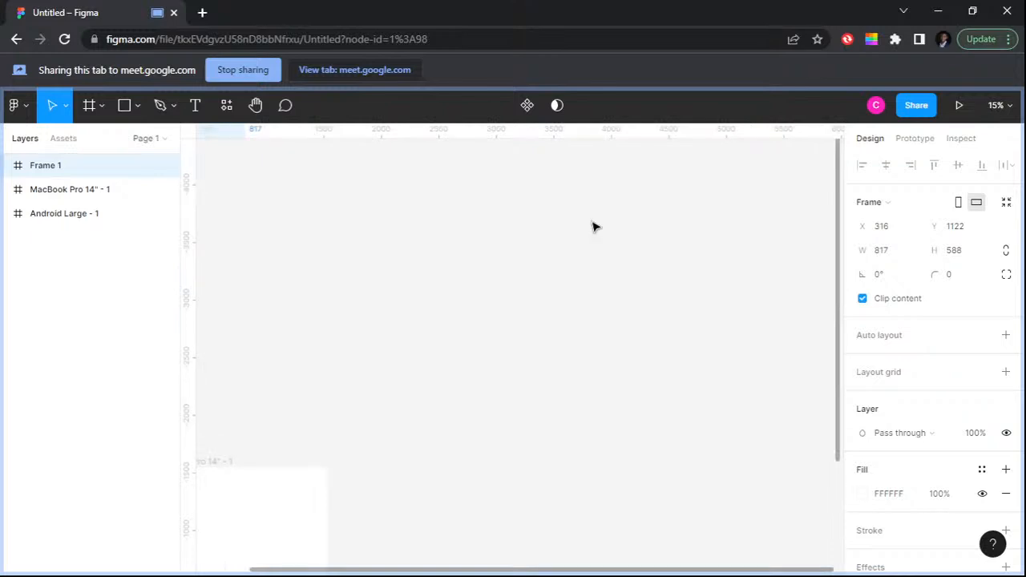
{"action": "left_click_drag", "start_coordinate": [716, 187], "coordinate": [724, 187]}
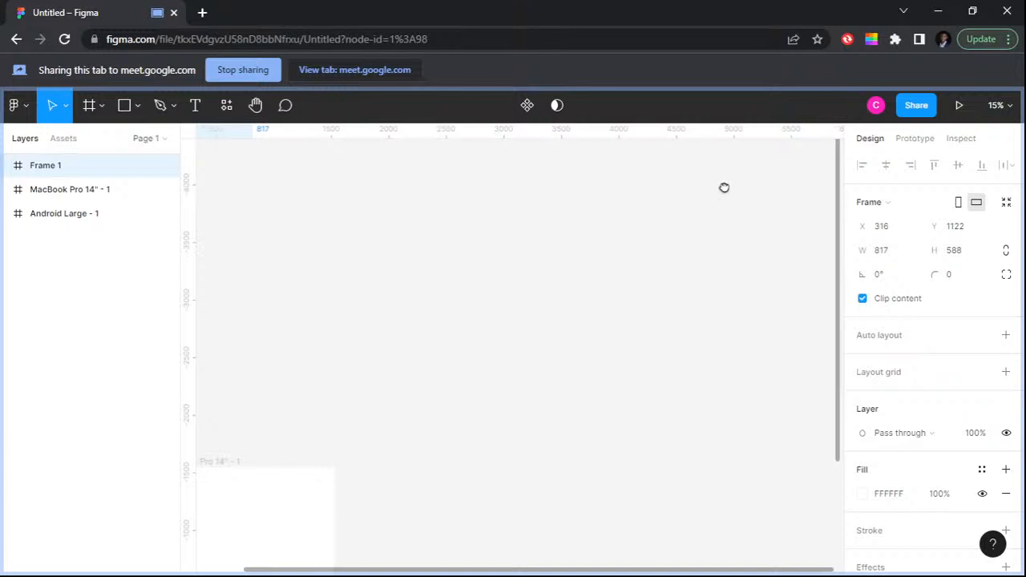
{"action": "key", "text": "shift+2"}
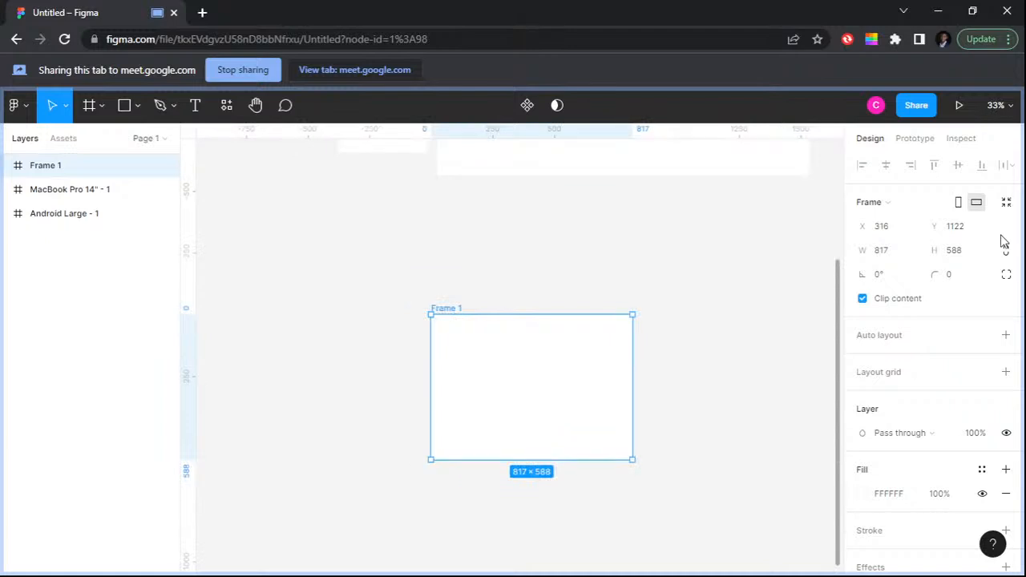
{"action": "left_click", "coordinate": [891, 253]}
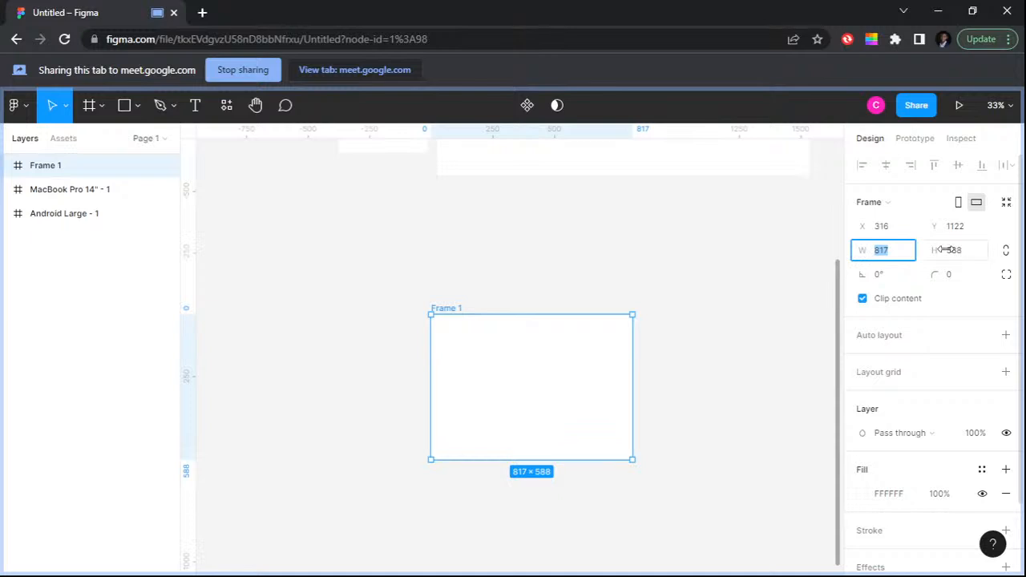
{"action": "type", "text": "500"}
{"action": "left_click", "coordinate": [957, 253]}
{"action": "type", "text": "500"}
{"action": "key", "text": "Return"}
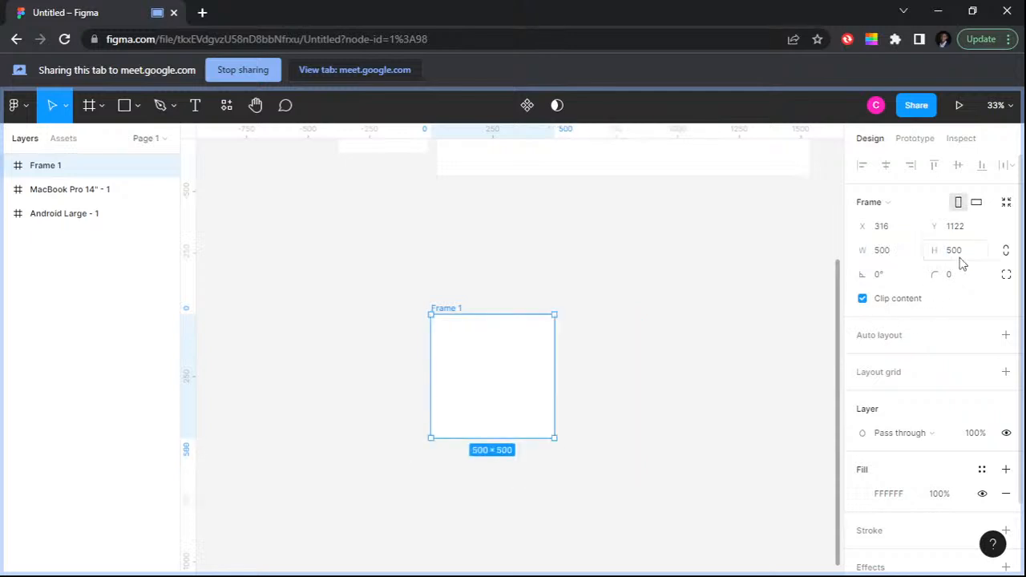
{"action": "left_click", "coordinate": [696, 318]}
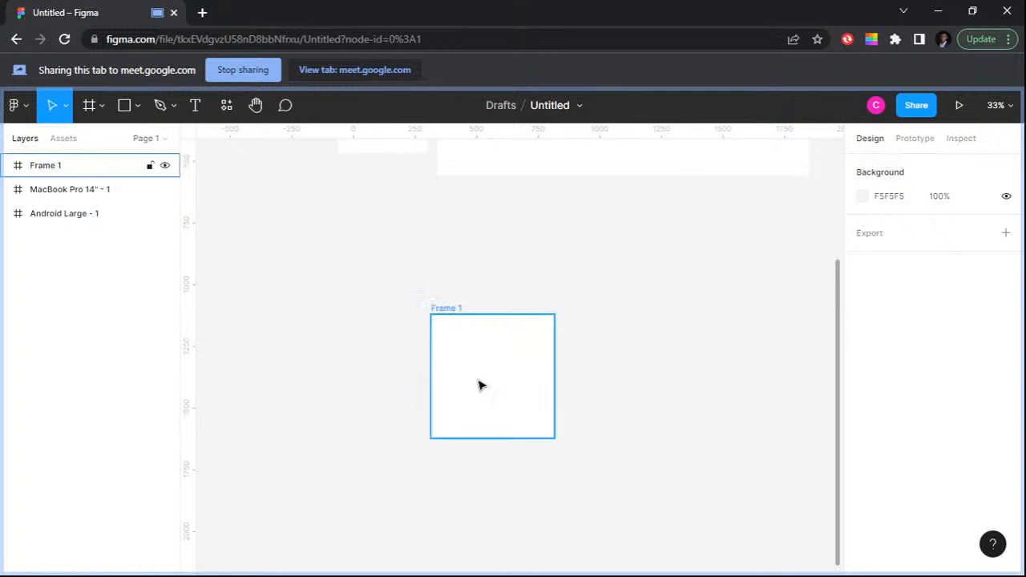
{"action": "scroll", "coordinate": [481, 385], "scroll_direction": "up", "scroll_amount": 2}
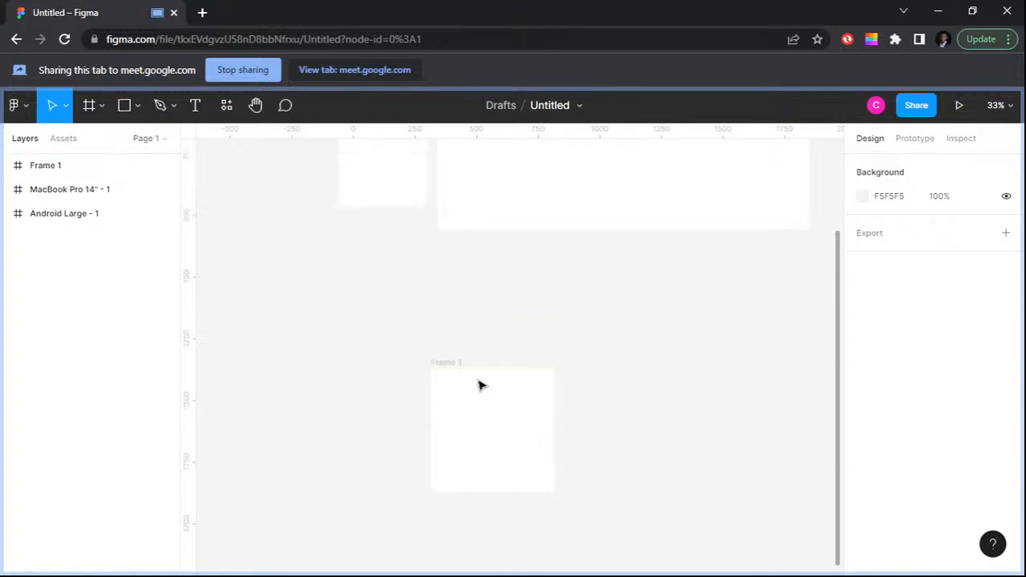
{"action": "scroll", "coordinate": [481, 386], "scroll_direction": "up", "scroll_amount": 3}
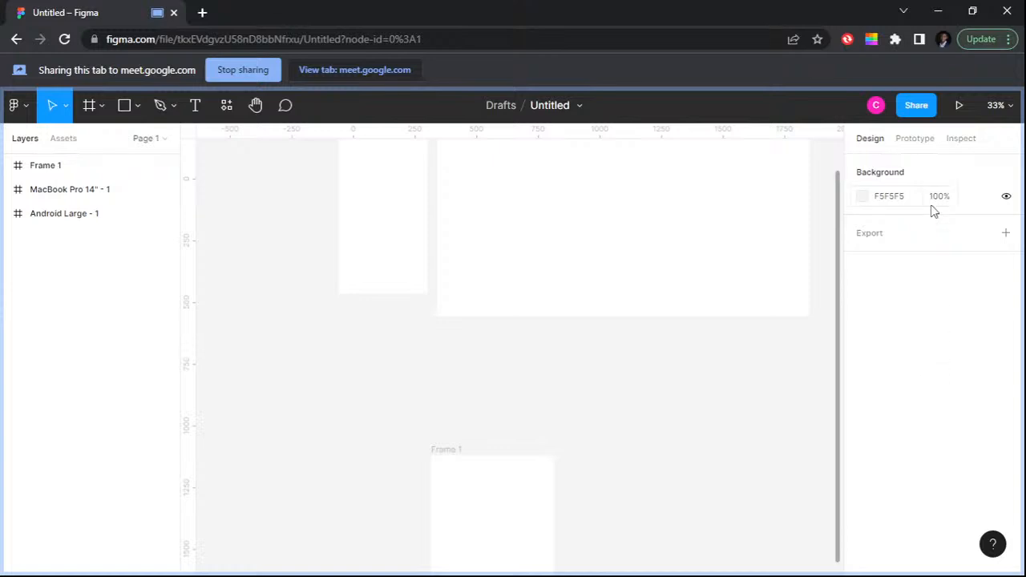
{"action": "scroll", "coordinate": [625, 350], "scroll_direction": "down", "scroll_amount": 1}
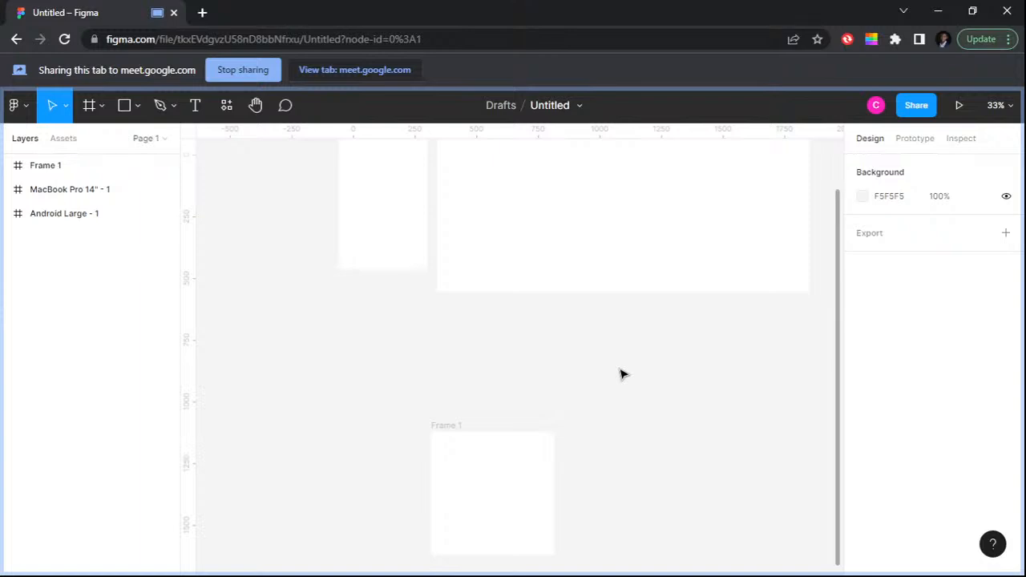
{"action": "scroll", "coordinate": [624, 374], "scroll_direction": "down", "scroll_amount": 4}
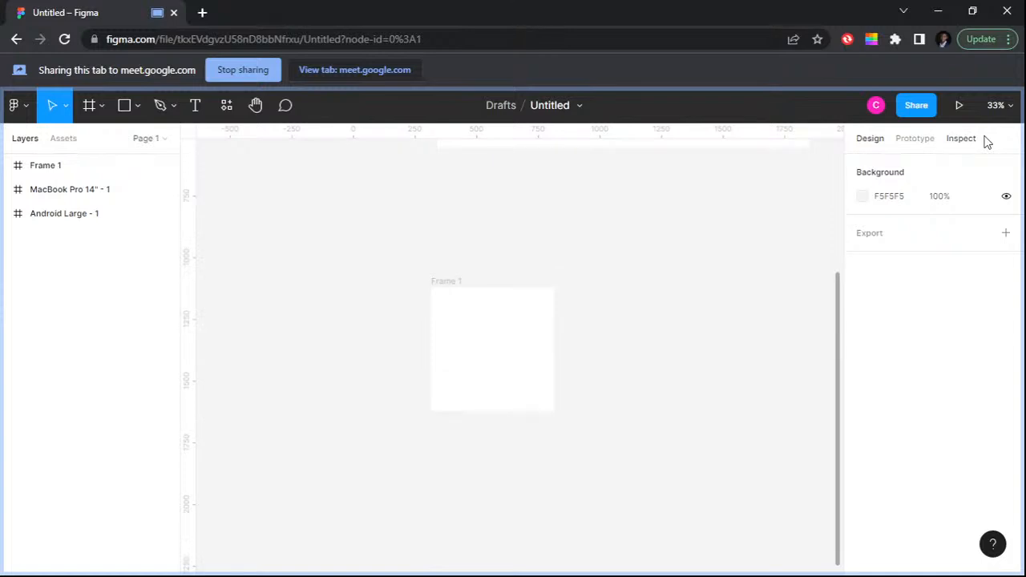
Step: Inspect the Android code of the 500 × 500 frame, highlight the whole snippet, and deselect the frame
{"action": "left_click", "coordinate": [965, 141]}
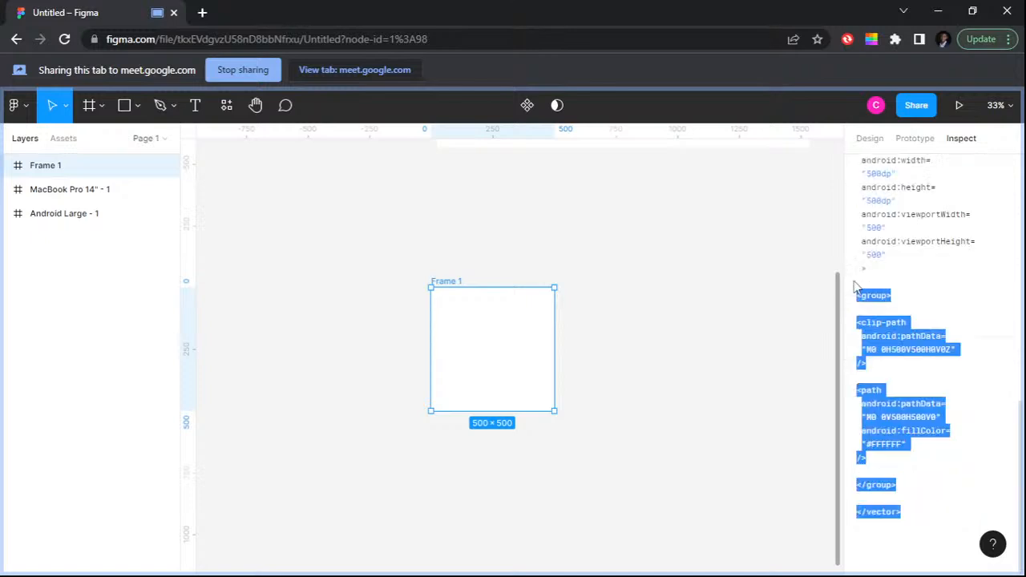
{"action": "left_click_drag", "start_coordinate": [857, 288], "coordinate": [861, 213]}
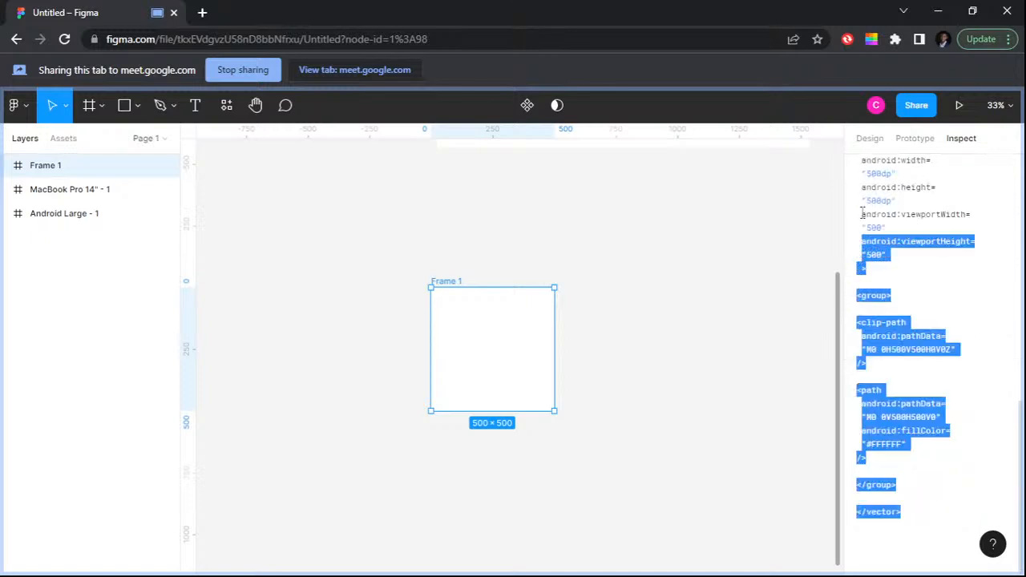
{"action": "left_click_drag", "start_coordinate": [861, 212], "coordinate": [858, 223]}
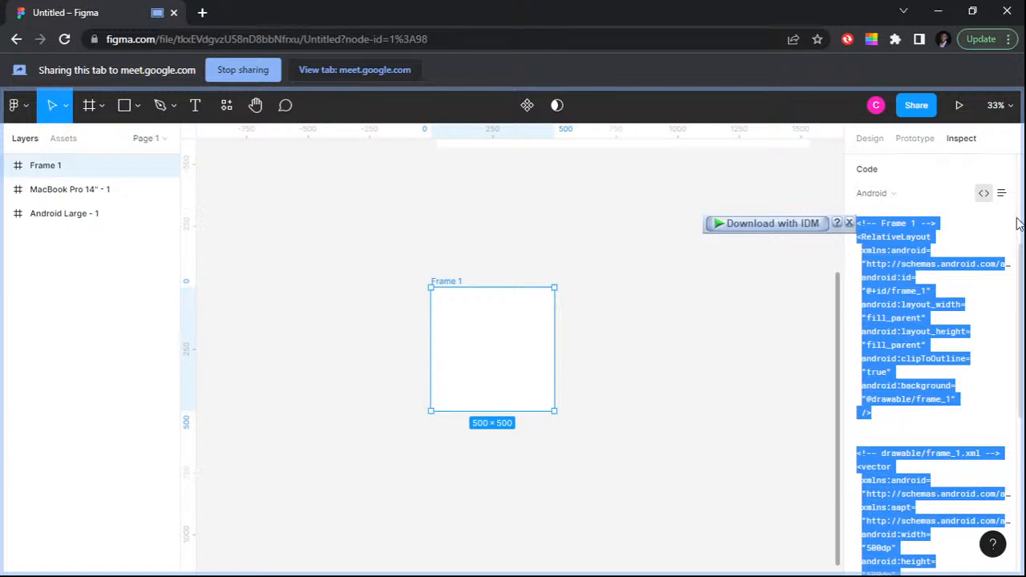
{"action": "left_click", "coordinate": [677, 261]}
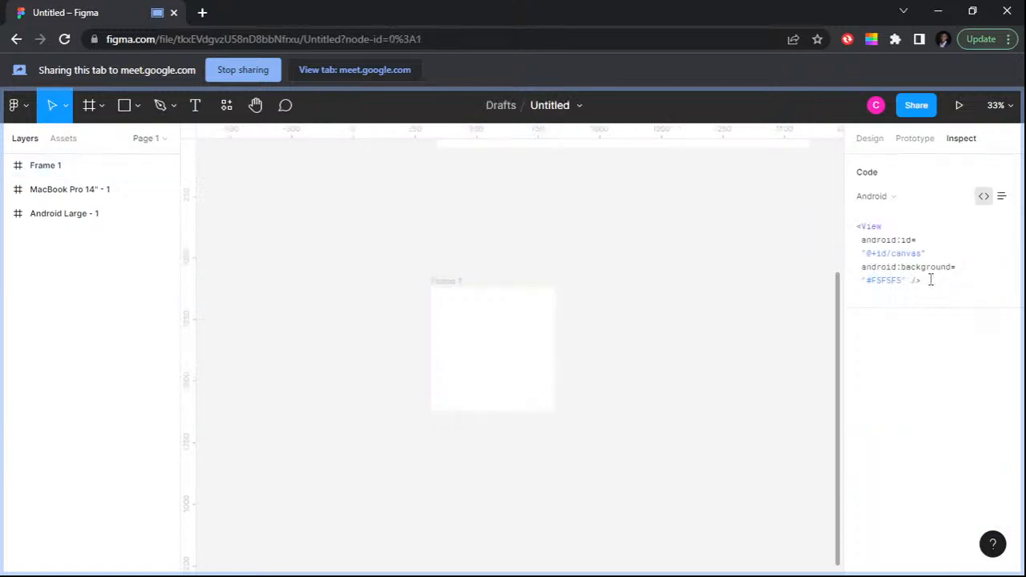
{"action": "scroll", "coordinate": [402, 332], "scroll_direction": "up", "scroll_amount": 3}
{"action": "scroll", "coordinate": [402, 332], "scroll_direction": "up", "scroll_amount": 1}
{"action": "scroll", "coordinate": [457, 296], "scroll_direction": "down", "scroll_amount": 1}
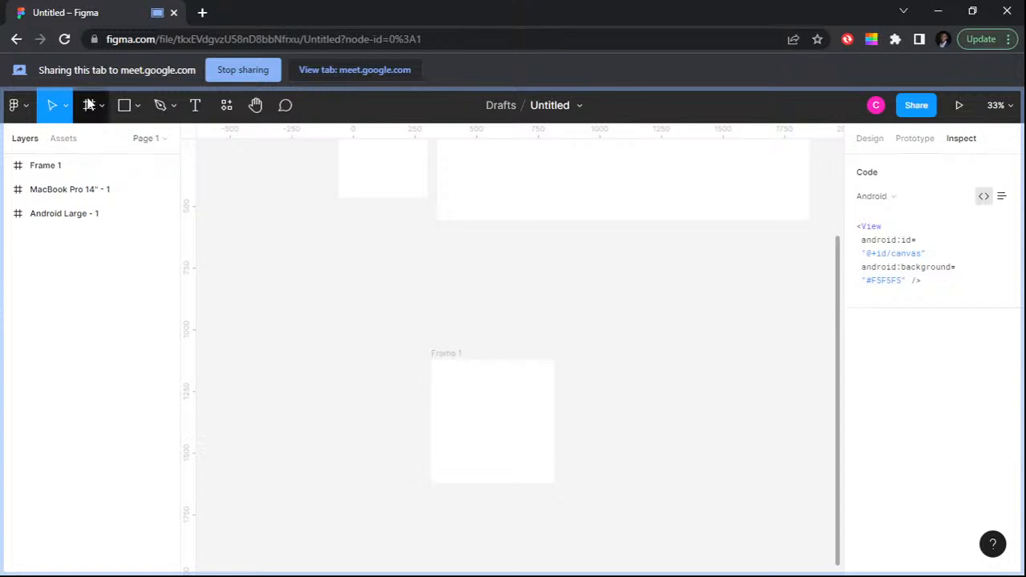
{"action": "scroll", "coordinate": [598, 297], "scroll_direction": "up", "scroll_amount": 3}
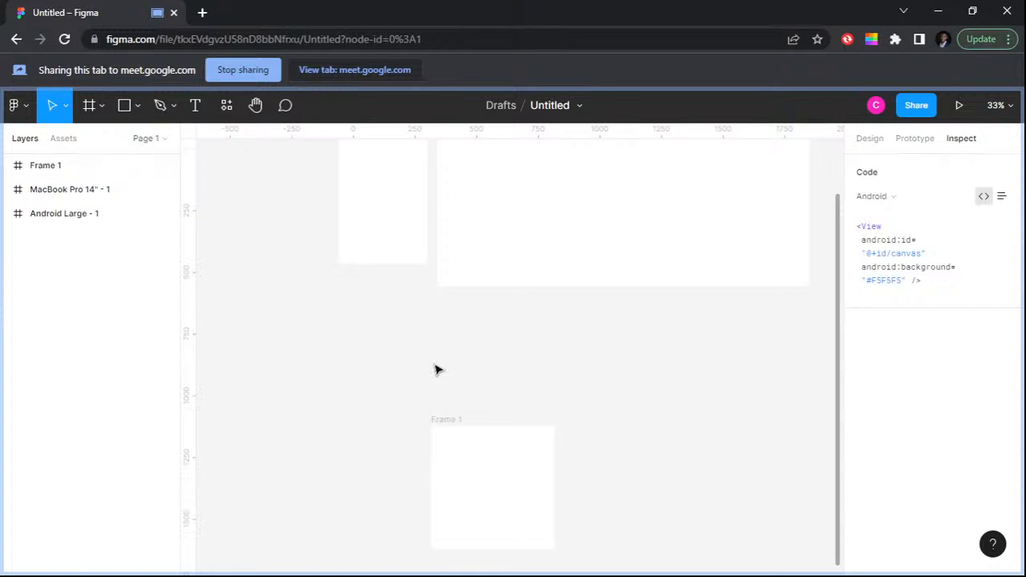
{"action": "scroll", "coordinate": [431, 377], "scroll_direction": "up", "scroll_amount": 1}
{"action": "scroll", "coordinate": [432, 377], "scroll_direction": "up", "scroll_amount": 5}
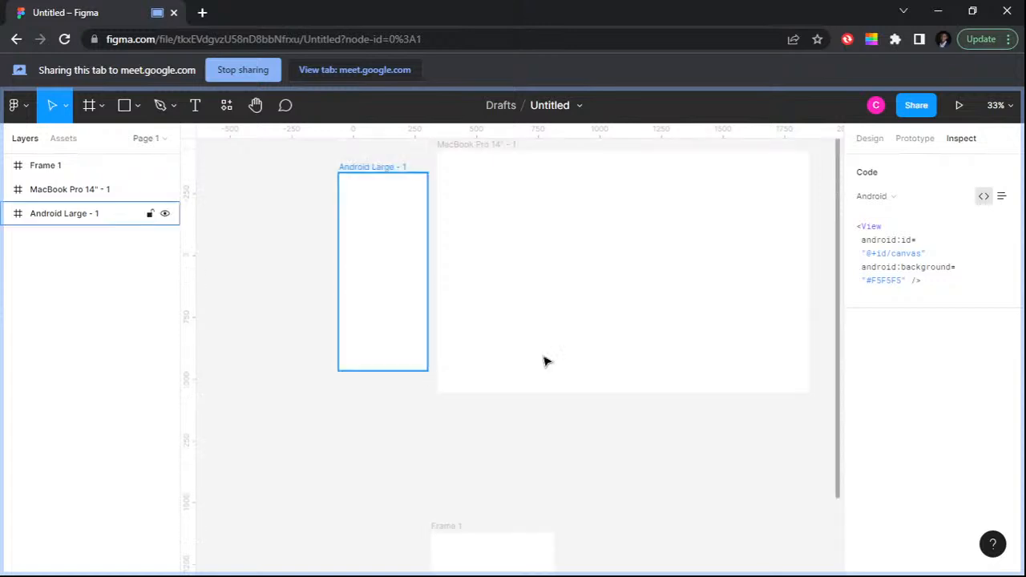
Step: Rename the 500 × 500 frame's layer as "custome frame"
{"action": "double_click", "coordinate": [48, 167]}
{"action": "type", "text": "custome frame"}
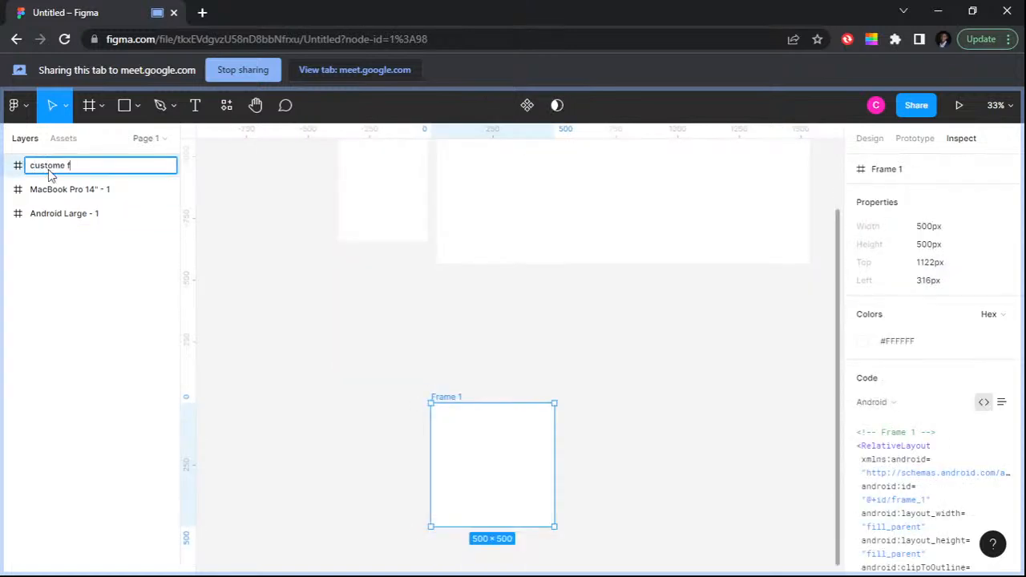
{"action": "key", "text": "Return"}
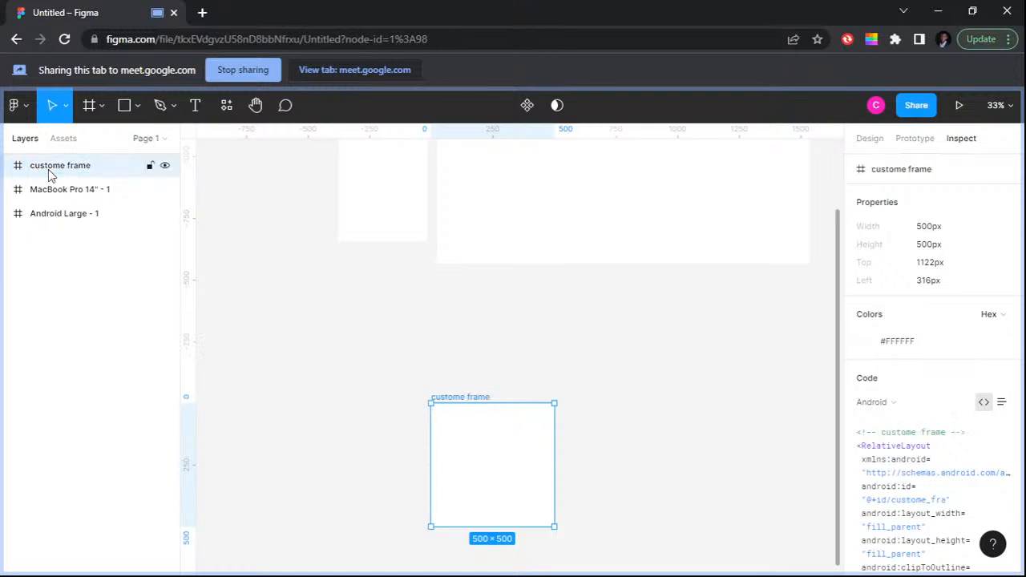
Step: Correct the 500 × 500 frame's layer name to "custom frame"
{"action": "double_click", "coordinate": [50, 171]}
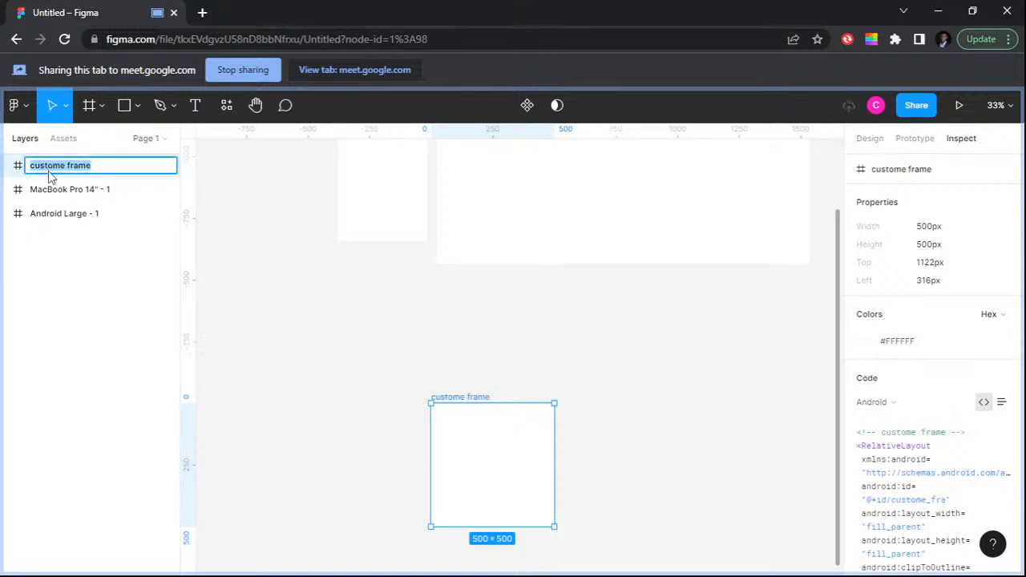
{"action": "left_click", "coordinate": [81, 172]}
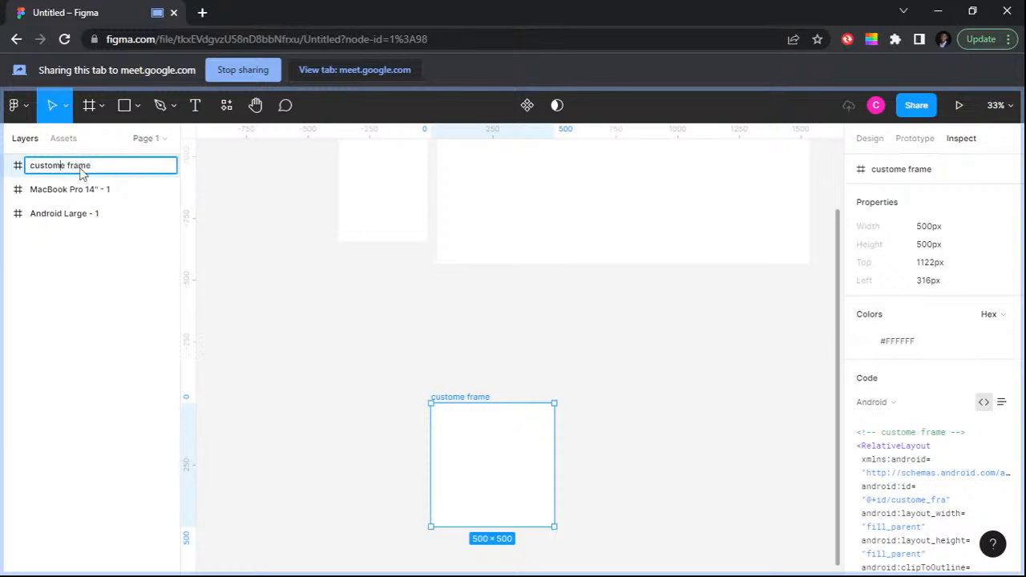
{"action": "key", "text": "BackSpace"}
{"action": "key", "text": "Return"}
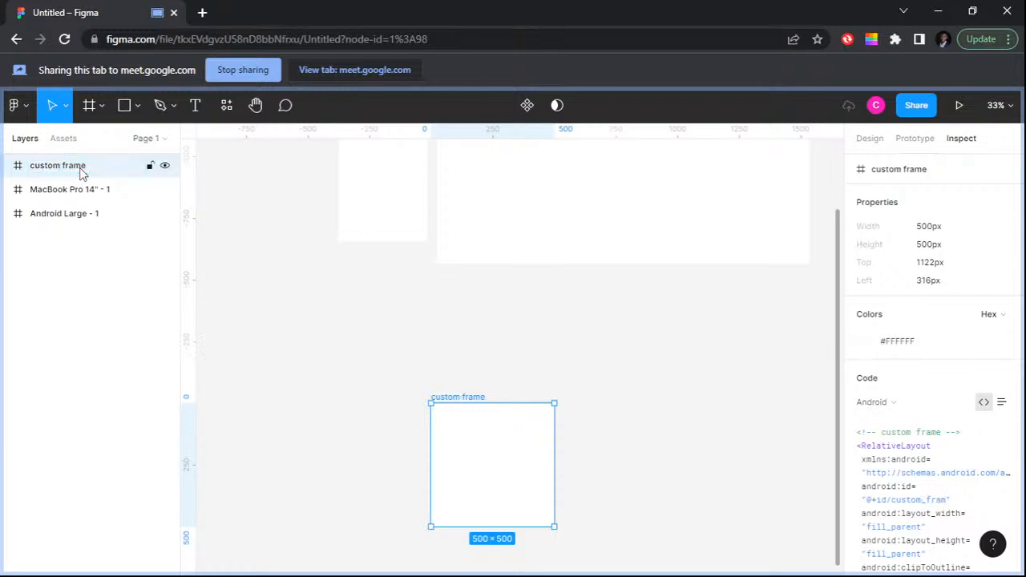
Step: Measure the custom frame's distance from the MacBook Pro 14" frame, and view the file's component assets
{"action": "key", "text": "alt"}
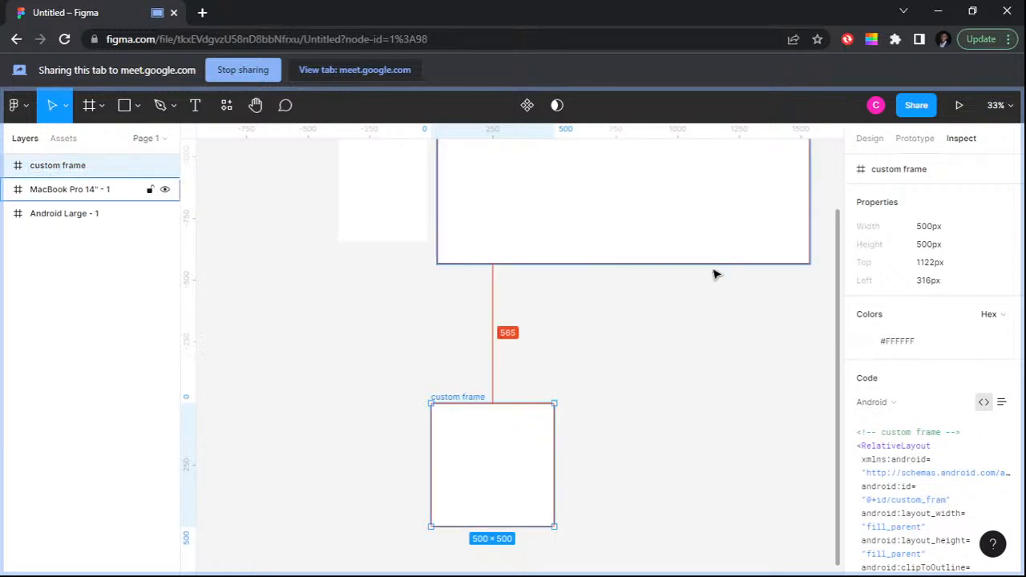
{"action": "scroll", "coordinate": [715, 275], "scroll_direction": "up", "scroll_amount": 3}
{"action": "scroll", "coordinate": [716, 284], "scroll_direction": "up", "scroll_amount": 1}
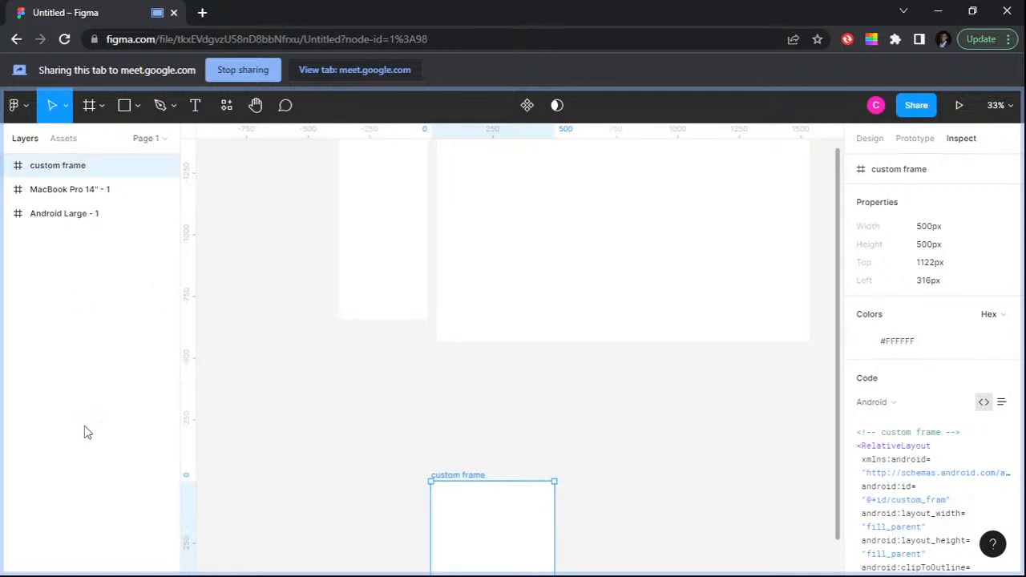
{"action": "left_click", "coordinate": [63, 138]}
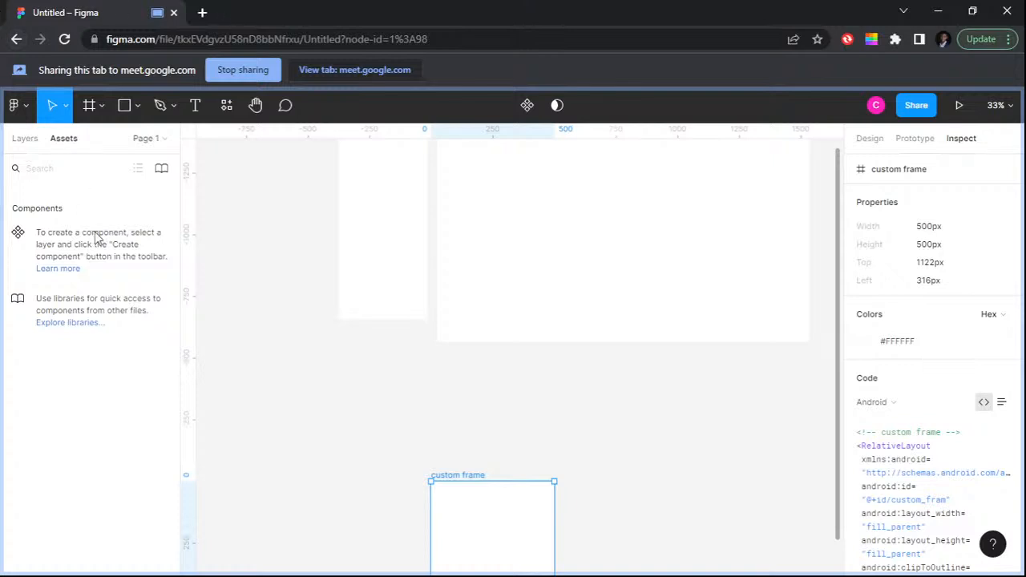
{"action": "left_click", "coordinate": [24, 139]}
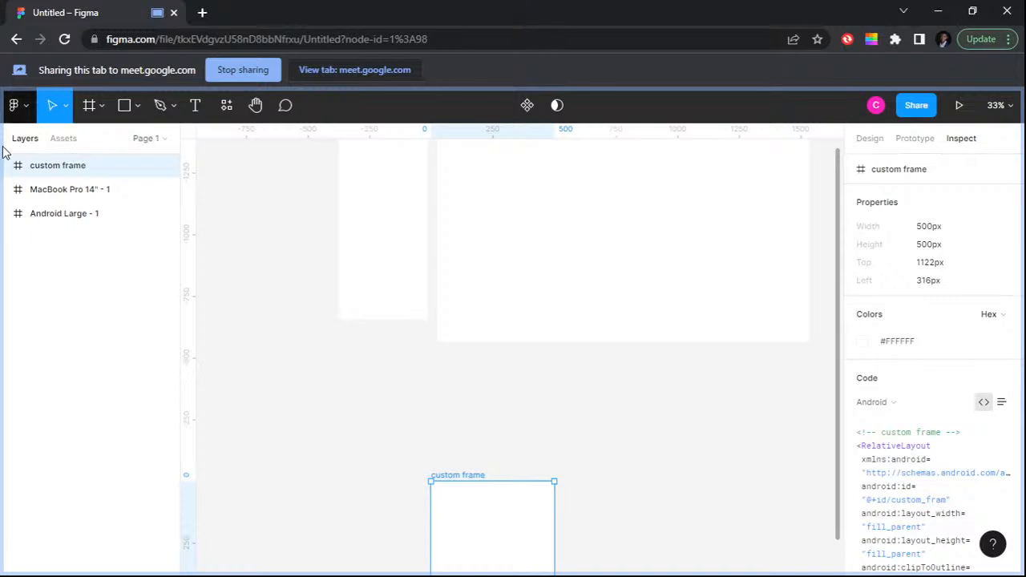
{"action": "left_click", "coordinate": [64, 139]}
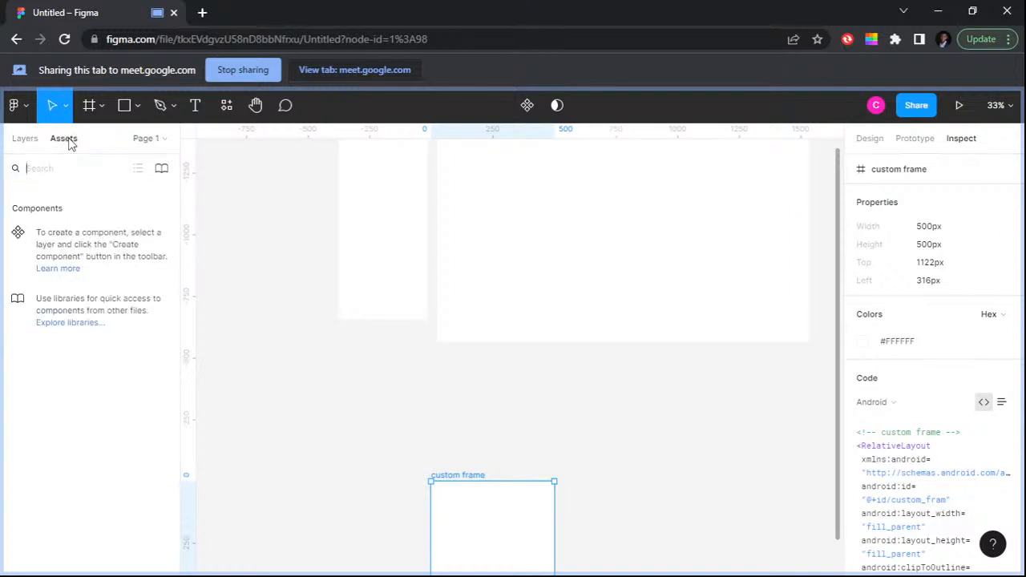
Step: Insert the recently used "Firefly / stroke / search" component on the empty canvas between the MacBook Pro 14" frame and the custom frame
{"action": "left_click", "coordinate": [227, 106]}
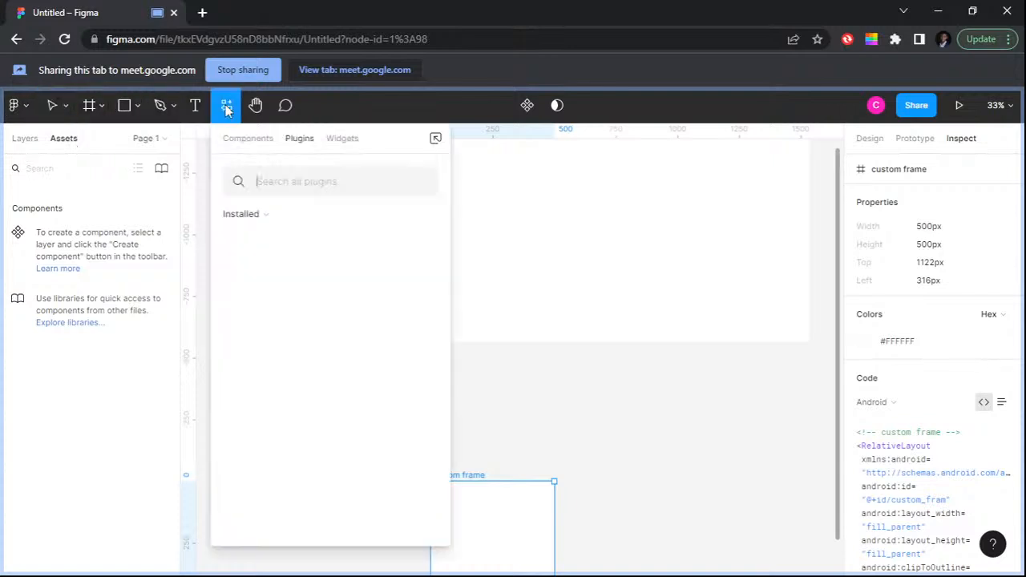
{"action": "left_click", "coordinate": [248, 137]}
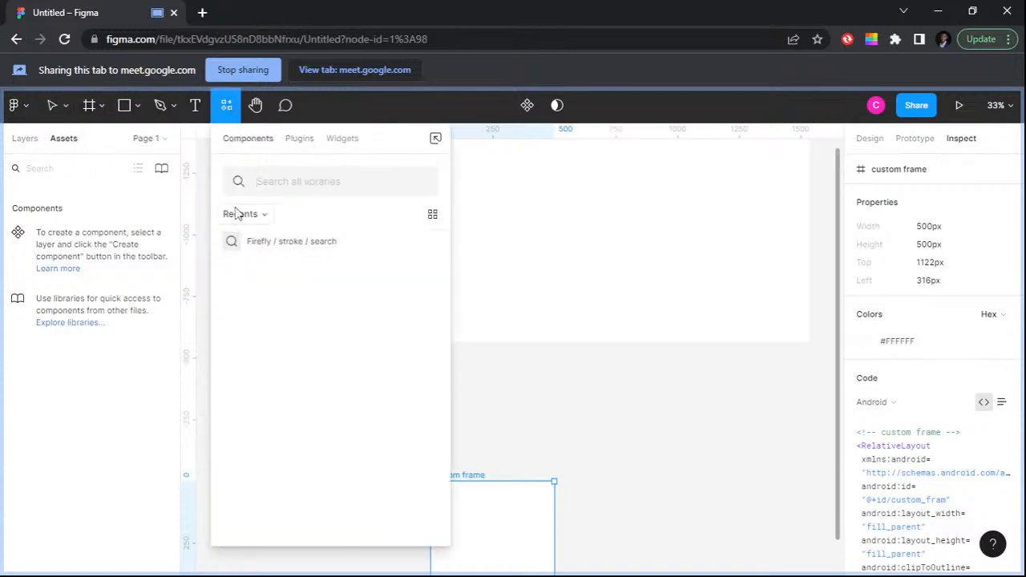
{"action": "left_click", "coordinate": [526, 416]}
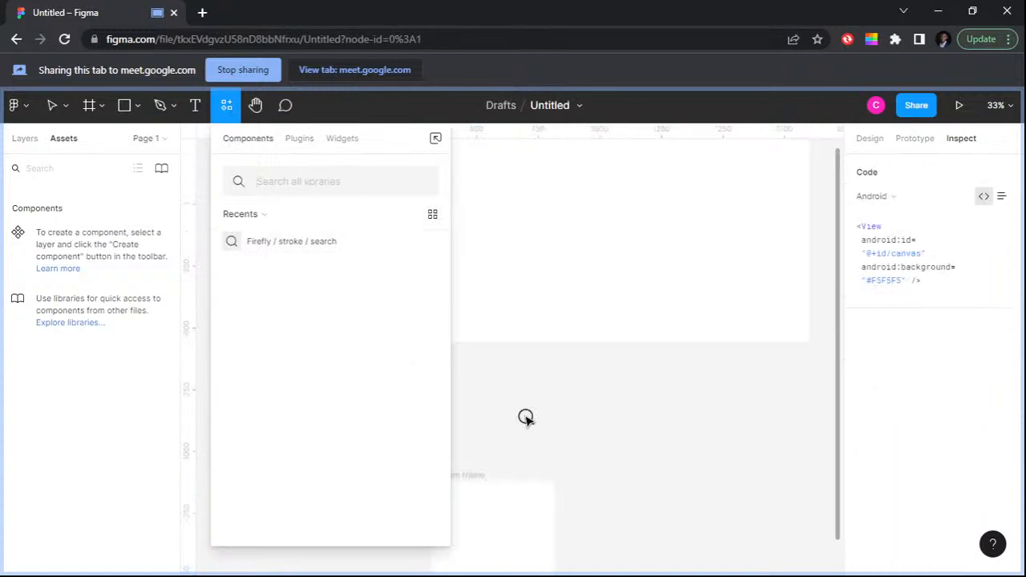
{"action": "left_click", "coordinate": [525, 416]}
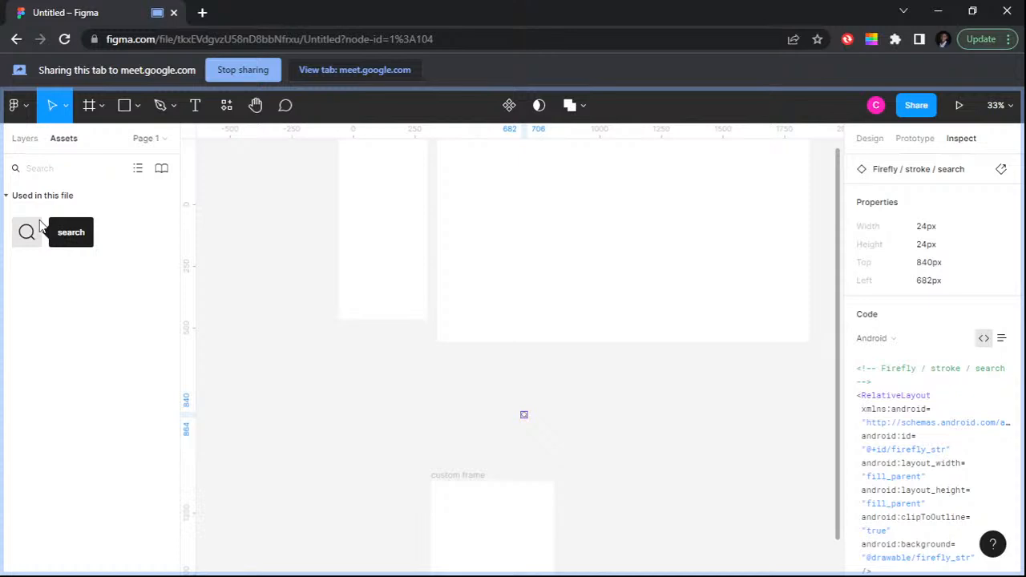
Step: Draw a rectangle of about 703 × 165 inside the MacBook Pro 14" frame with the Rectangle tool
{"action": "key", "text": "p"}
{"action": "left_click", "coordinate": [138, 111]}
{"action": "left_click", "coordinate": [130, 136]}
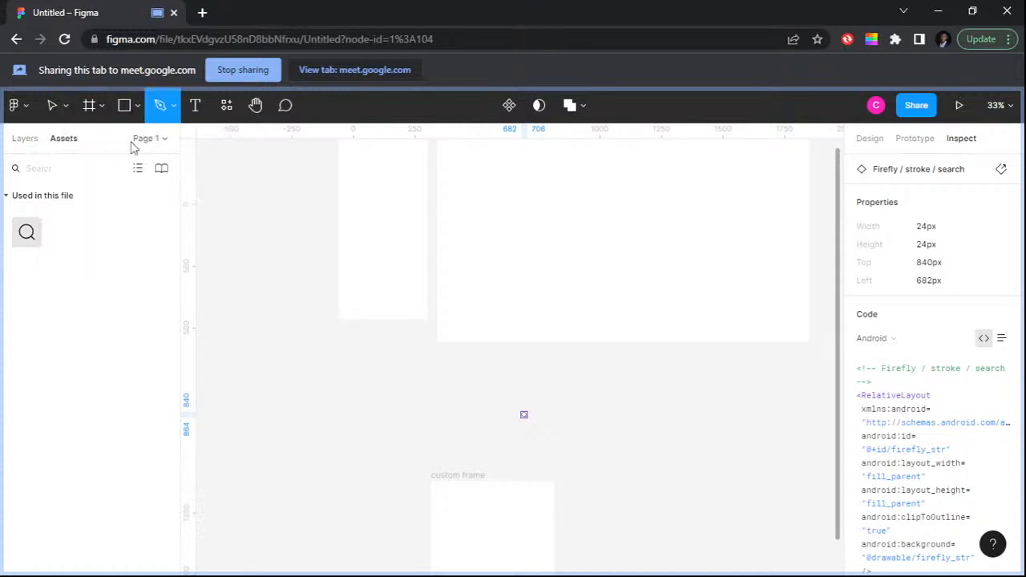
{"action": "left_click", "coordinate": [133, 142]}
{"action": "left_click", "coordinate": [137, 109]}
{"action": "left_click", "coordinate": [137, 142]}
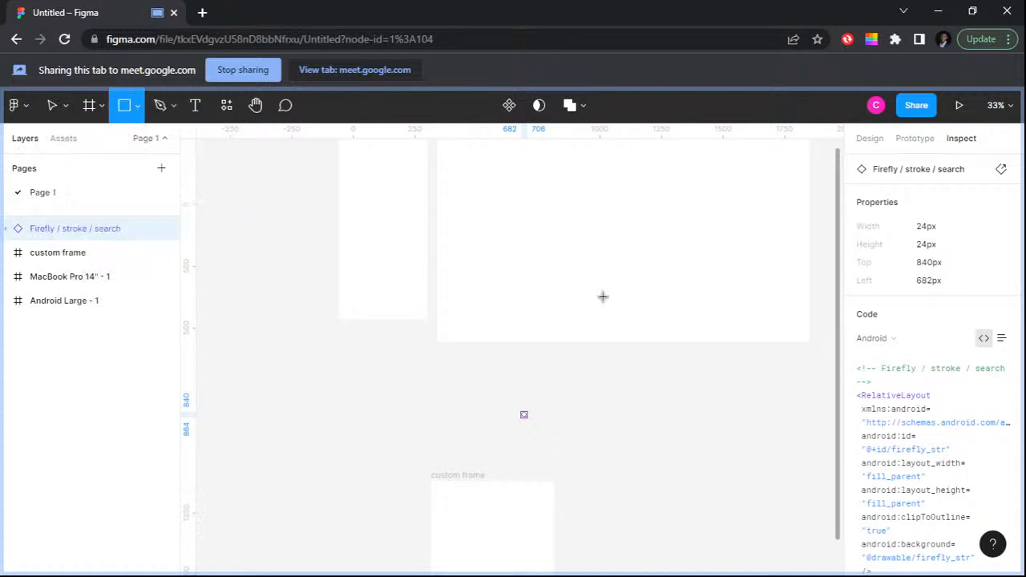
{"action": "left_click_drag", "start_coordinate": [484, 227], "coordinate": [659, 272]}
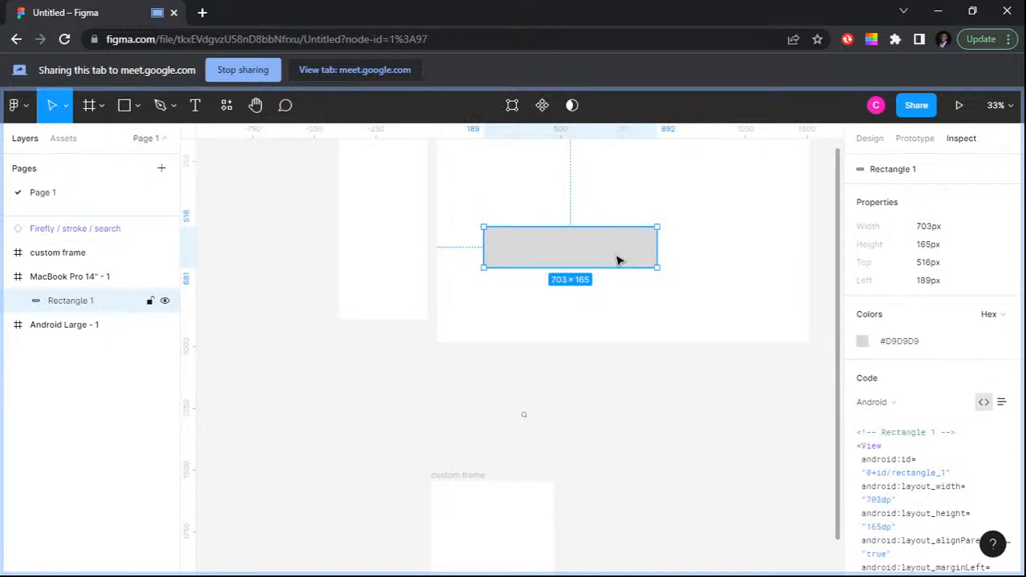
Step: Compare the Assets and Layers lists with the rectangle selected, and delete the rectangle from the MacBook Pro 14" frame
{"action": "left_click", "coordinate": [76, 141]}
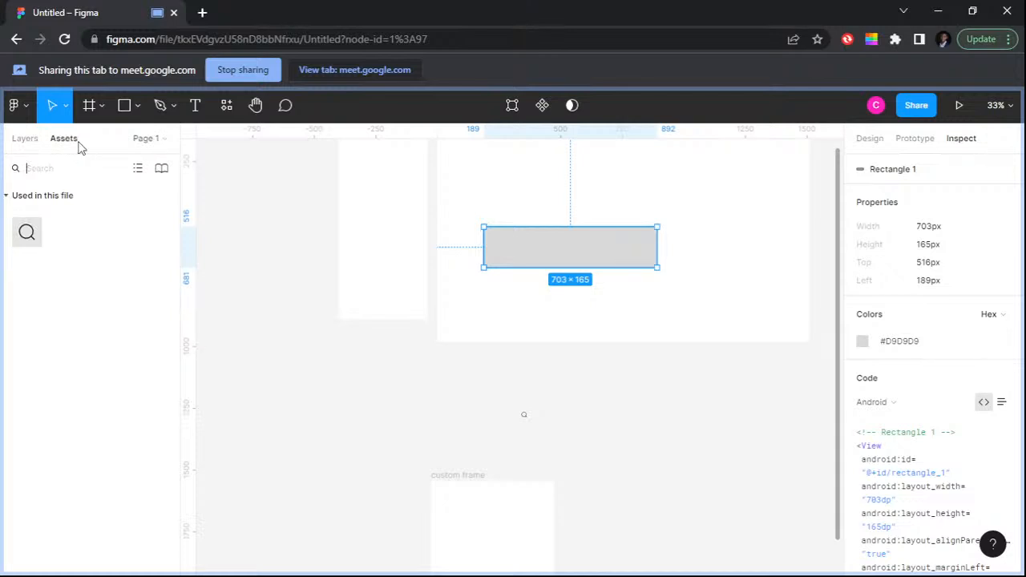
{"action": "key", "text": "alt"}
{"action": "key", "text": "alt+1"}
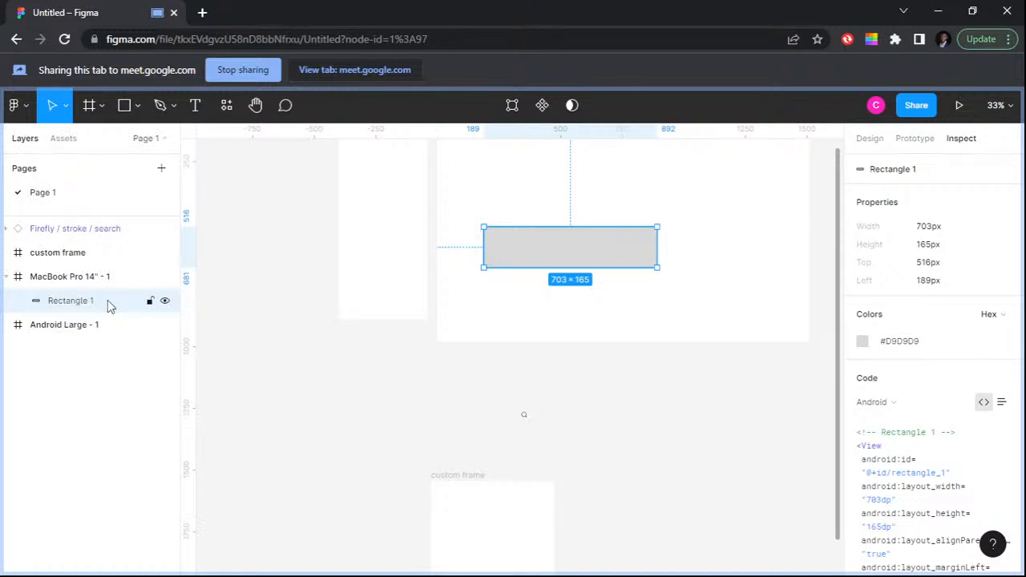
{"action": "key", "text": "alt+2"}
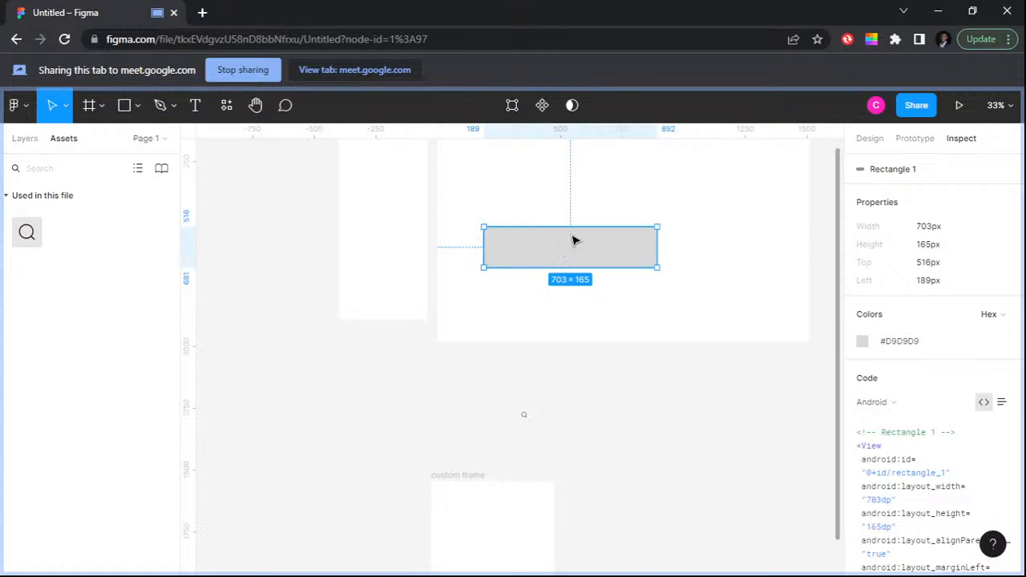
{"action": "key", "text": "Delete"}
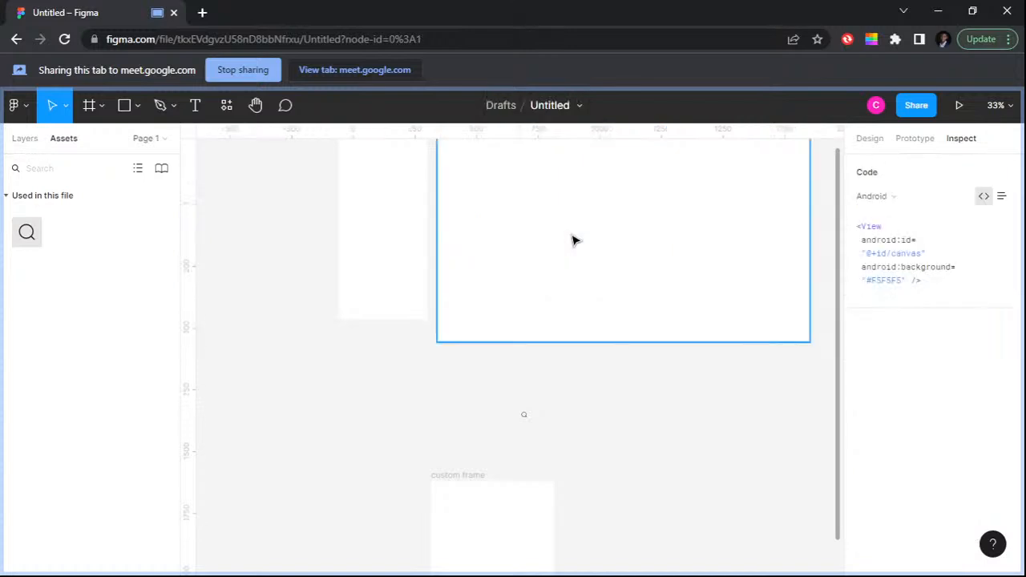
{"action": "scroll", "coordinate": [609, 200], "scroll_direction": "up", "scroll_amount": 2}
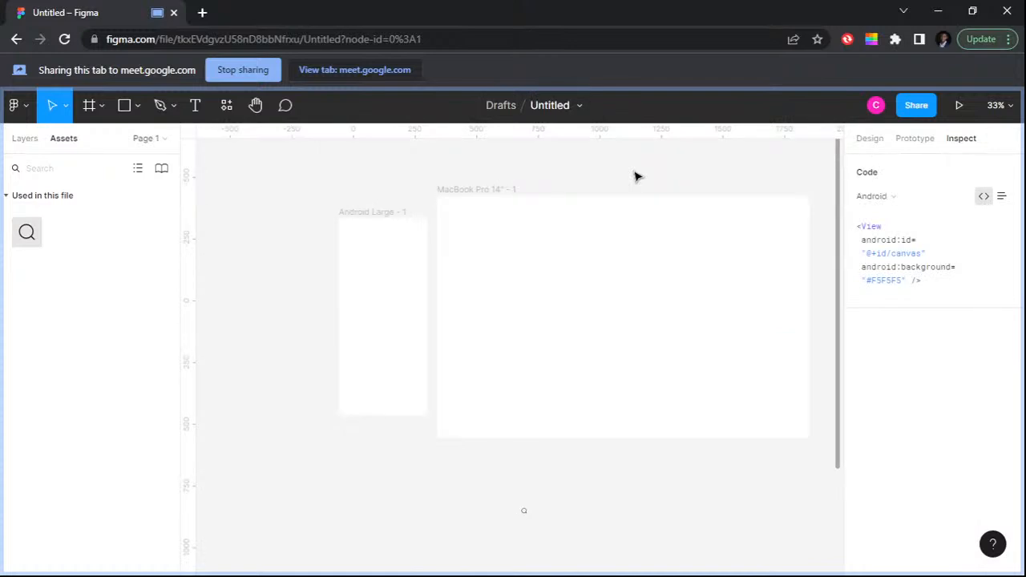
Step: Draw four separate rectangles in the MacBook Pro 14" frame, including ones of about 456 × 171, 366 × 210 and 250 × 250
{"action": "left_click", "coordinate": [22, 138]}
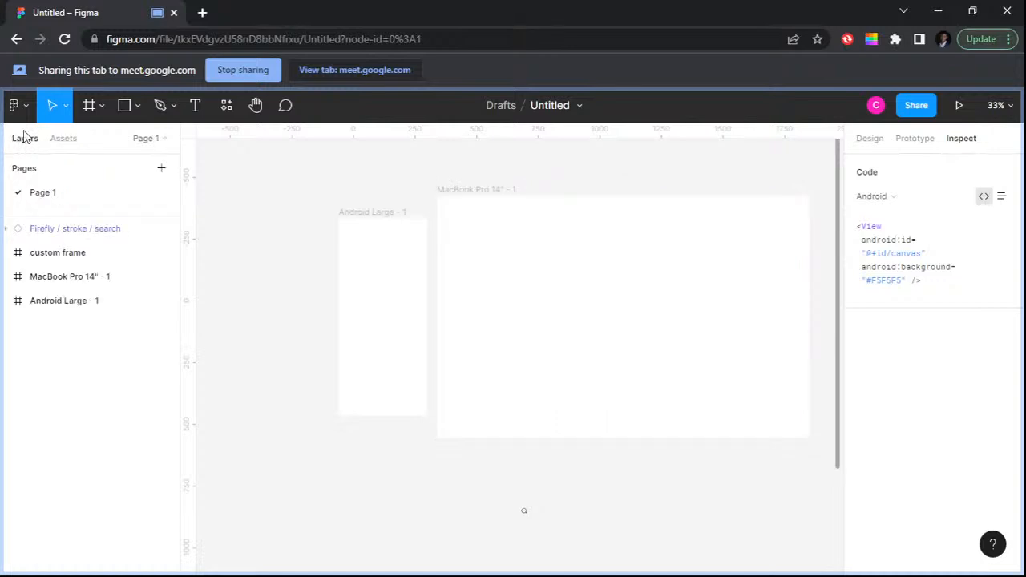
{"action": "left_click", "coordinate": [124, 106]}
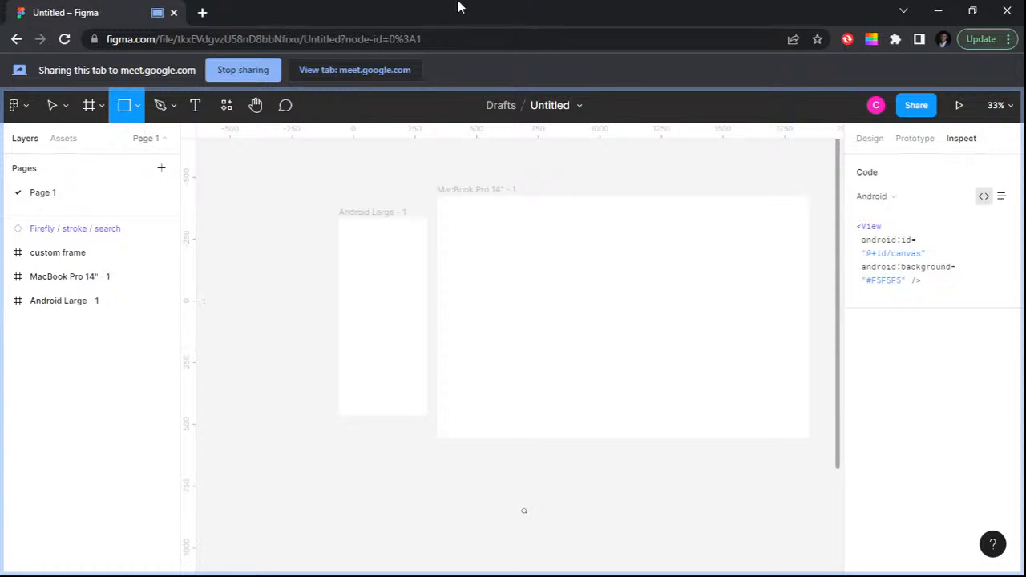
{"action": "left_click", "coordinate": [141, 115]}
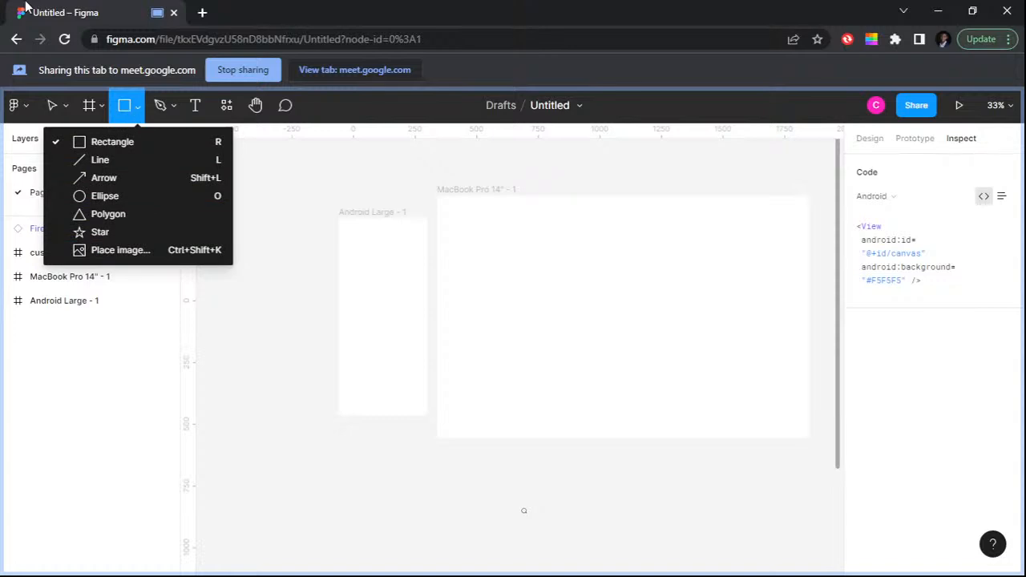
{"action": "left_click", "coordinate": [119, 106]}
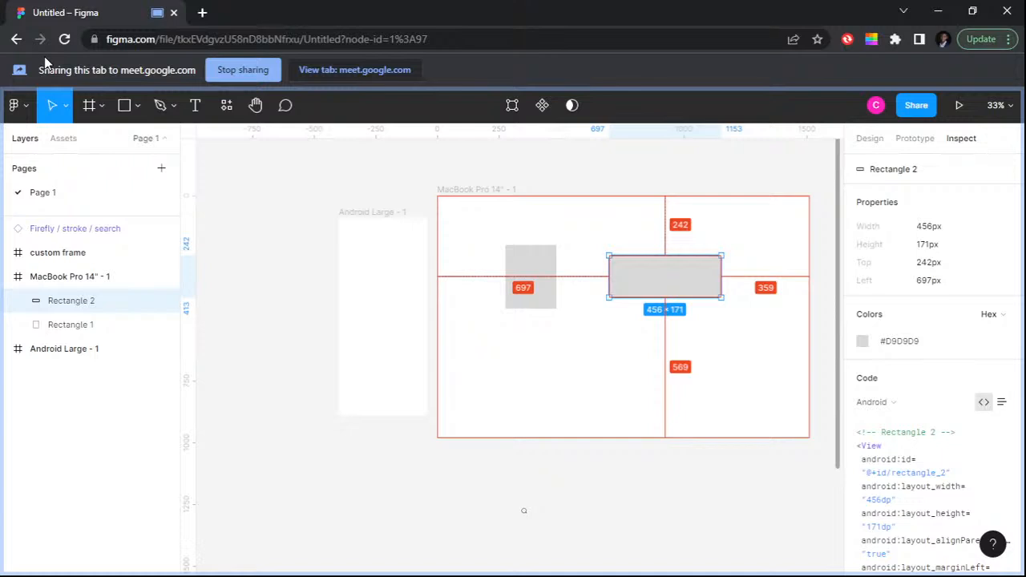
{"action": "left_click_drag", "start_coordinate": [647, 331], "coordinate": [701, 389]}
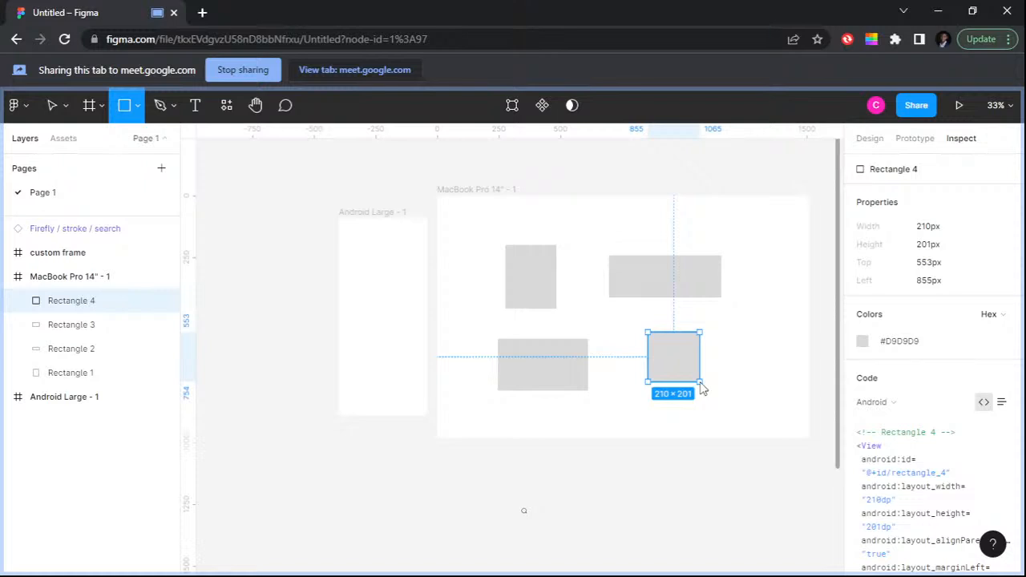
{"action": "left_click_drag", "start_coordinate": [702, 388], "coordinate": [709, 394]}
Step: Move the 456 × 171 rectangle down to about X 700, Y 329, and select Rectangle 3 and Rectangle 4 by their layers
{"action": "left_click_drag", "start_coordinate": [700, 288], "coordinate": [700, 309]}
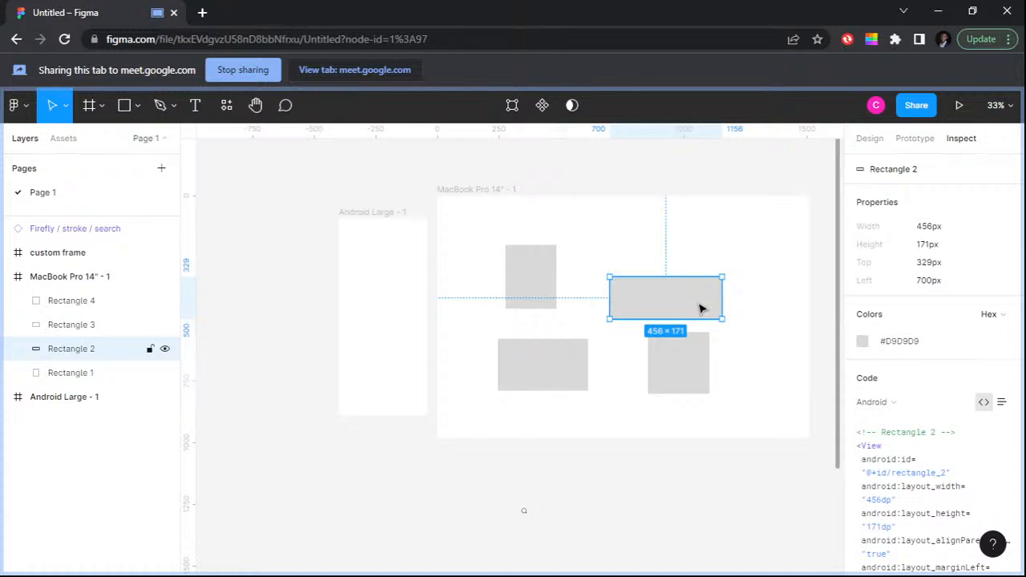
{"action": "left_click", "coordinate": [54, 323]}
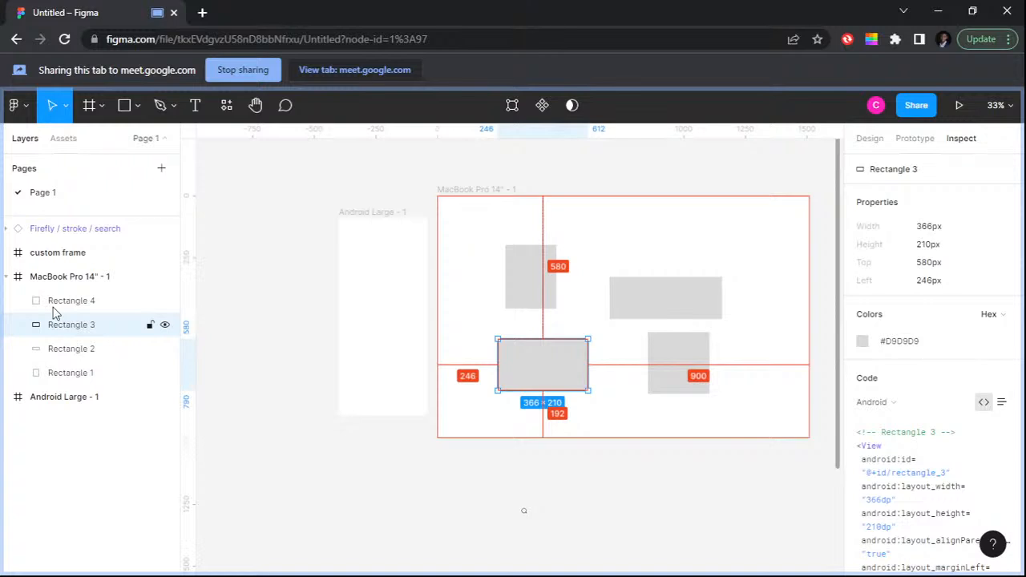
{"action": "left_click", "coordinate": [62, 302]}
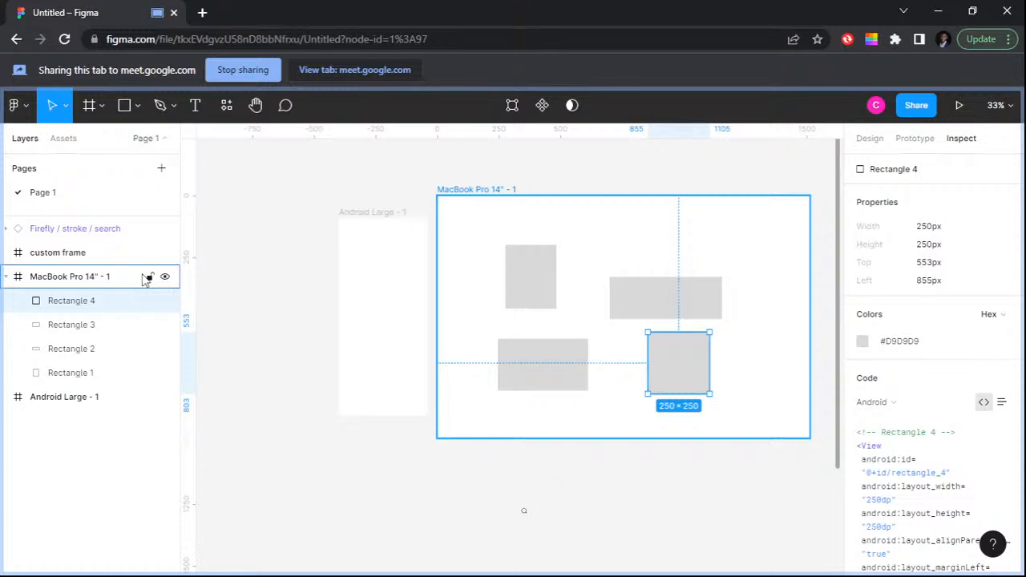
Step: Try the MacBook Pro 14" frame's layer toggles by hiding and showing the frame, and locking and unlocking it
{"action": "left_click", "coordinate": [164, 276]}
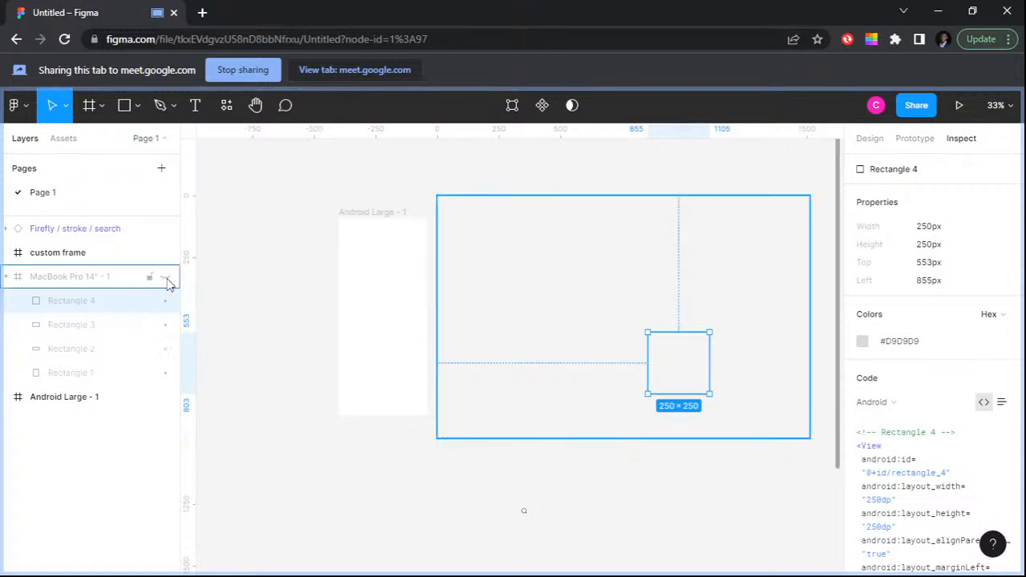
{"action": "left_click", "coordinate": [166, 278]}
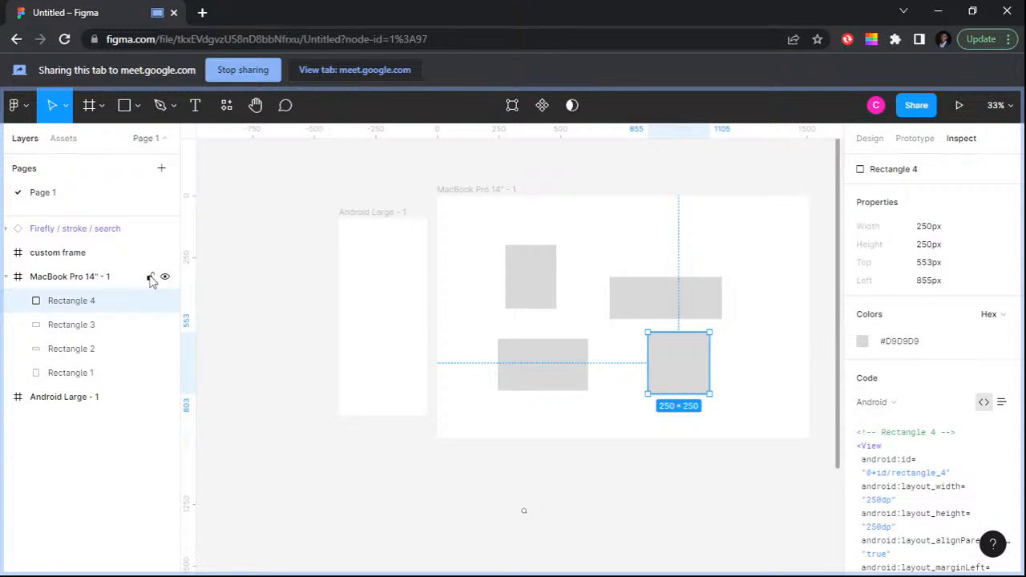
{"action": "left_click", "coordinate": [150, 278]}
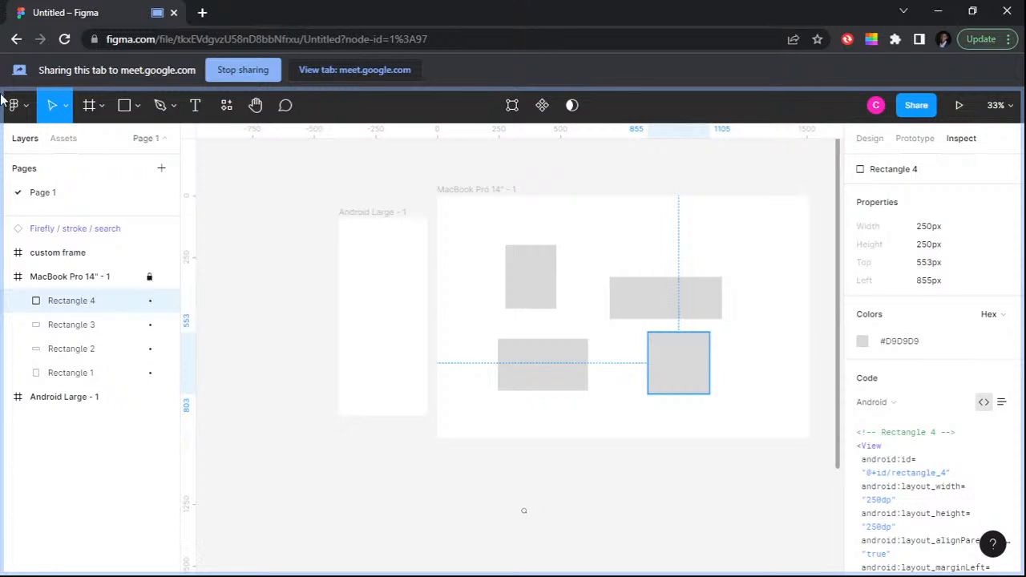
{"action": "left_click", "coordinate": [507, 232]}
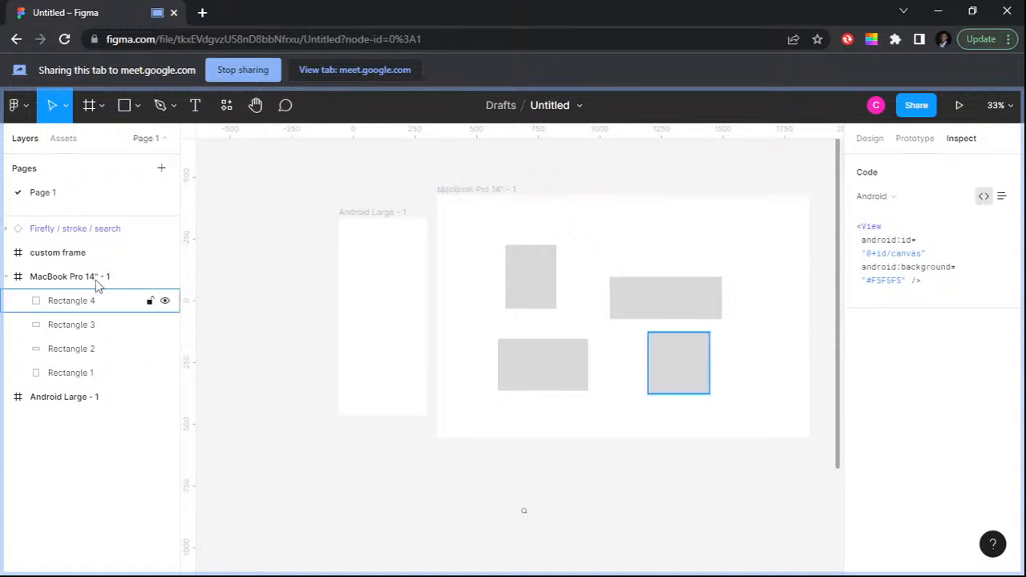
Step: Lock Rectangle 4, test the lock by trying to move the rectangle on the canvas, and hide it
{"action": "left_click", "coordinate": [149, 302]}
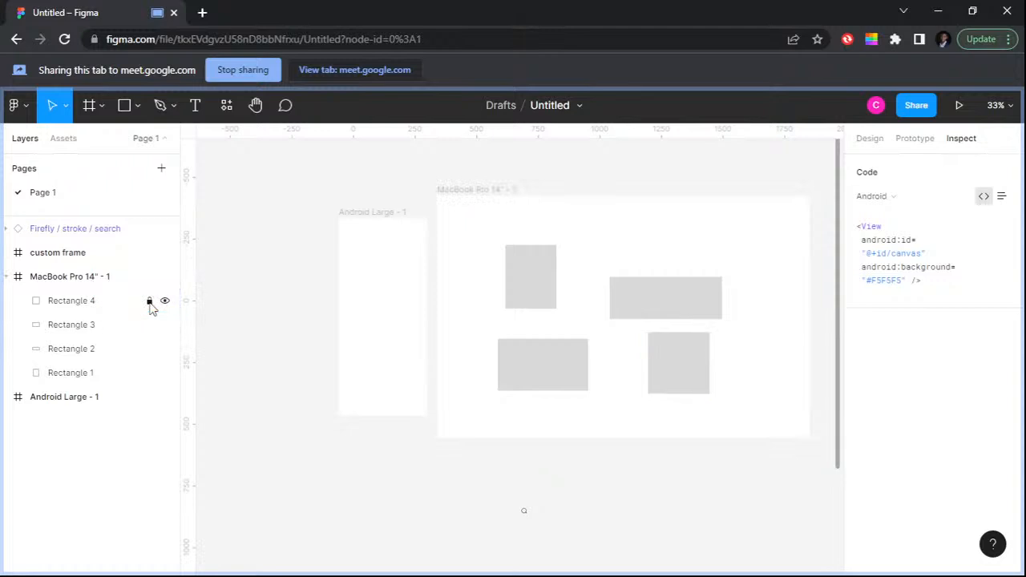
{"action": "left_click_drag", "start_coordinate": [683, 360], "coordinate": [658, 385]}
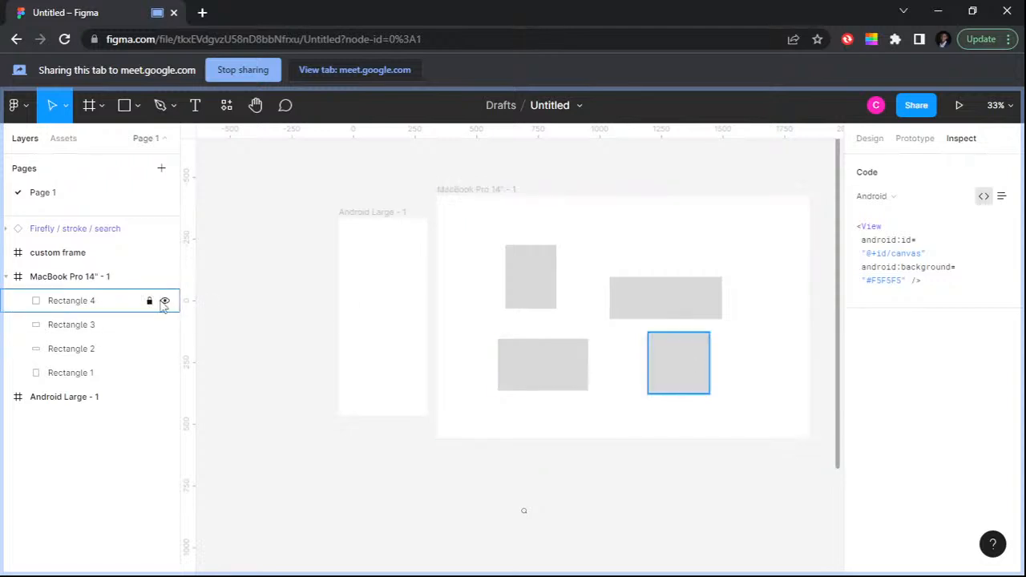
{"action": "left_click", "coordinate": [164, 301]}
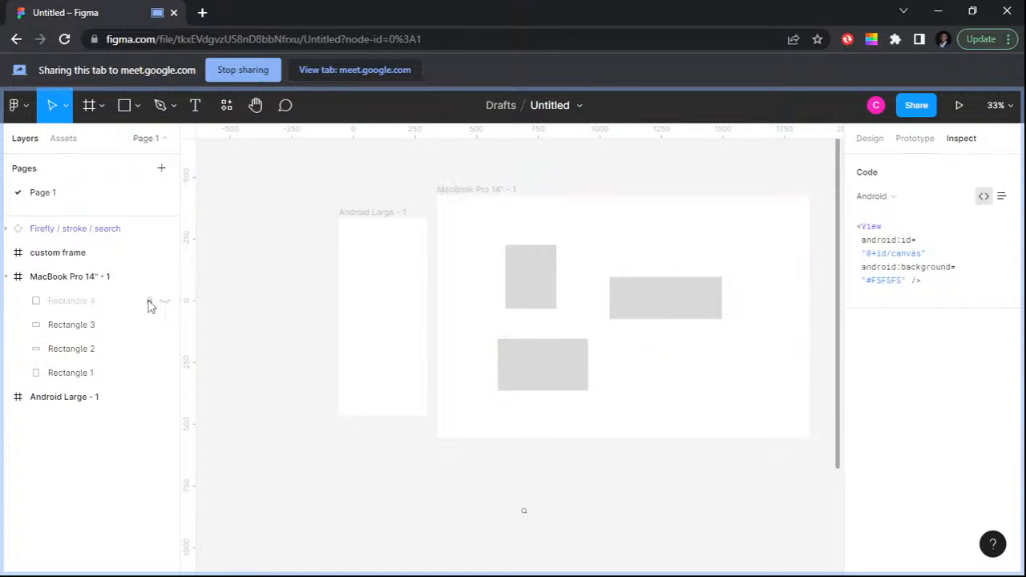
Step: Unlock and unhide Rectangle 4, and select all four rectangles in the MacBook Pro 14" frame together
{"action": "left_click", "coordinate": [156, 304]}
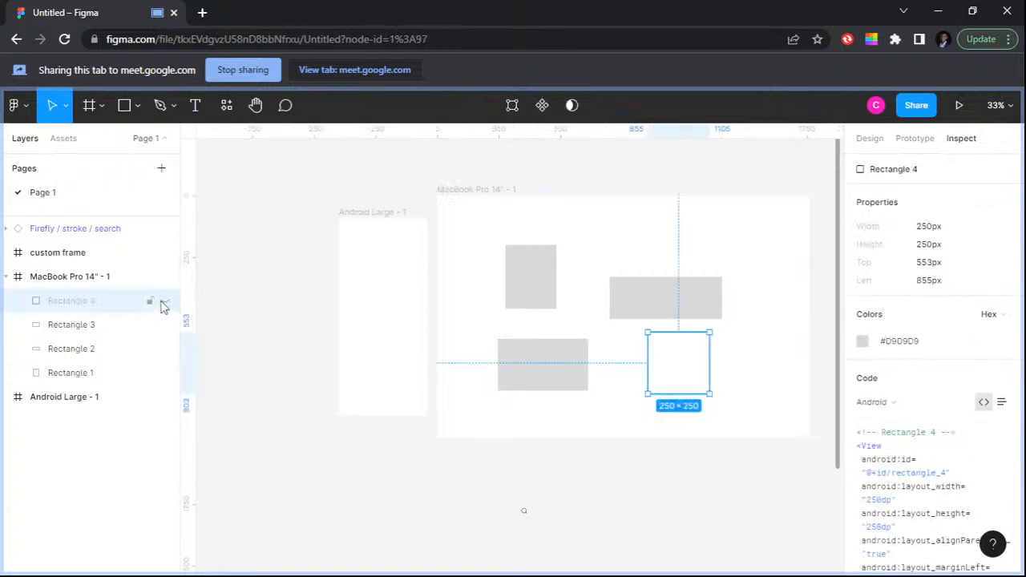
{"action": "left_click", "coordinate": [164, 301]}
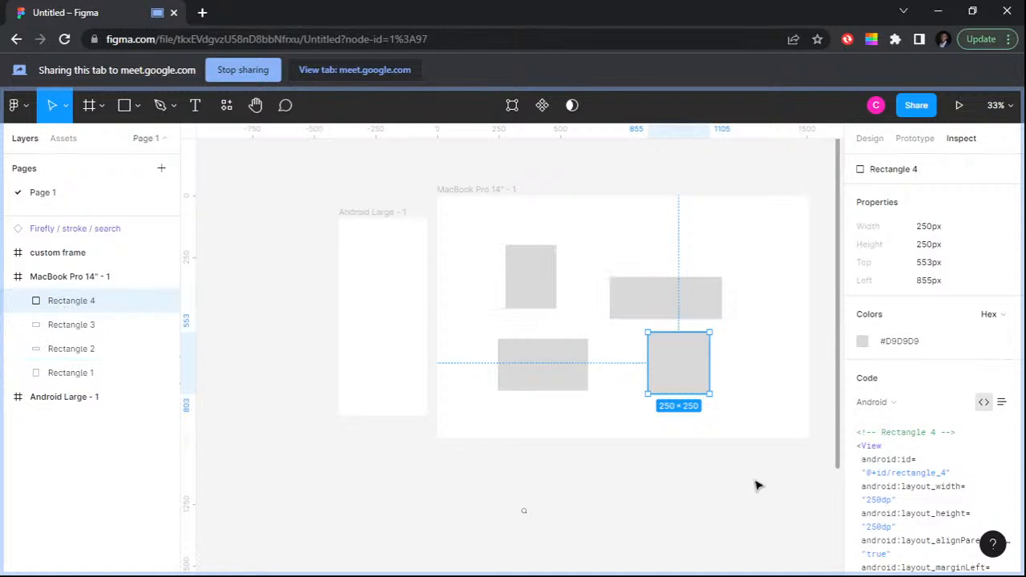
{"action": "left_click_drag", "start_coordinate": [754, 479], "coordinate": [486, 223]}
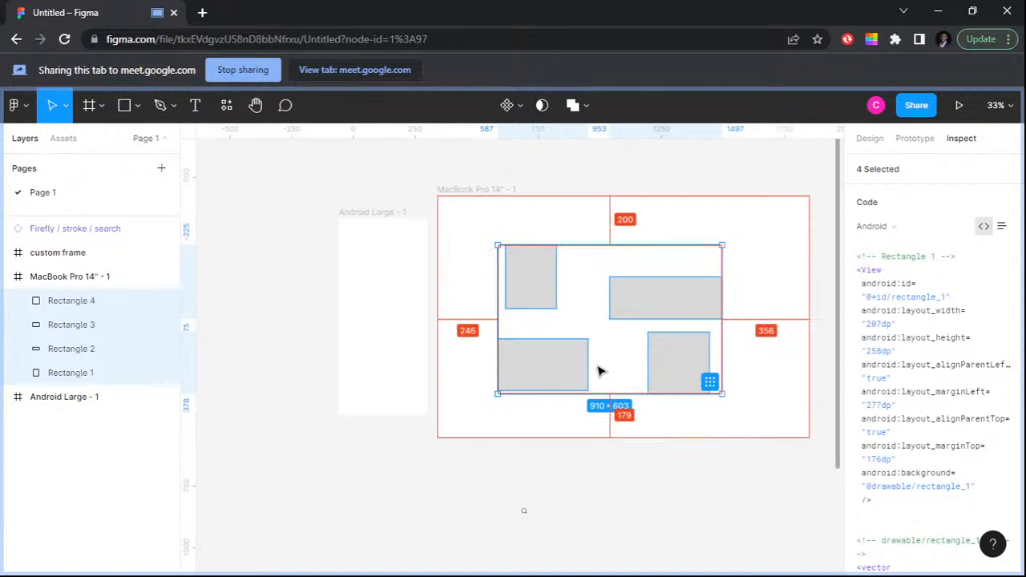
Step: Draw a rectangle about 1599 × 378 on the canvas below the MacBook Pro 14" frame and show its design properties
{"action": "scroll", "coordinate": [600, 371], "scroll_direction": "down", "scroll_amount": 1}
{"action": "left_click", "coordinate": [137, 105]}
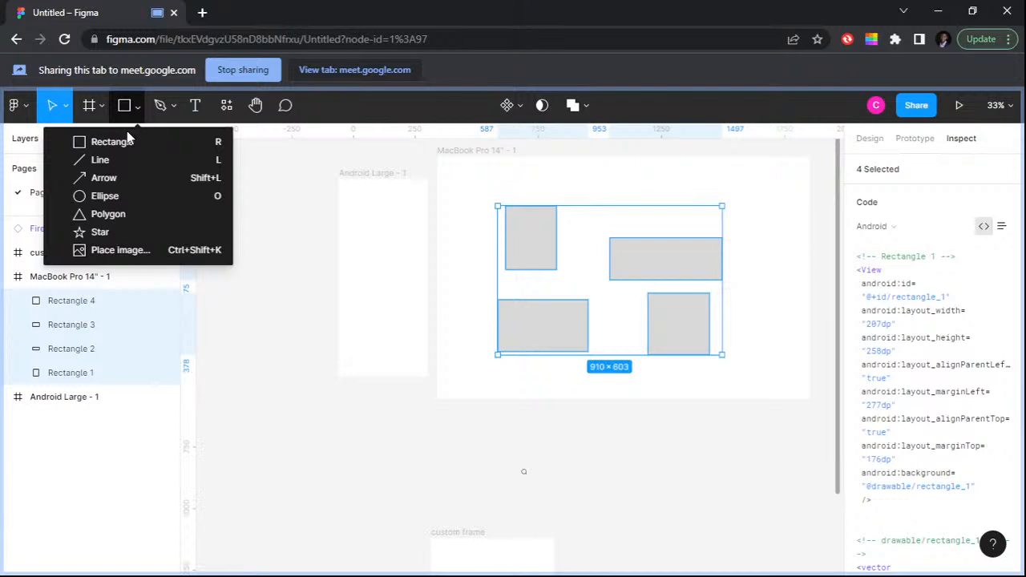
{"action": "left_click", "coordinate": [113, 141]}
{"action": "left_click_drag", "start_coordinate": [364, 416], "coordinate": [757, 508]}
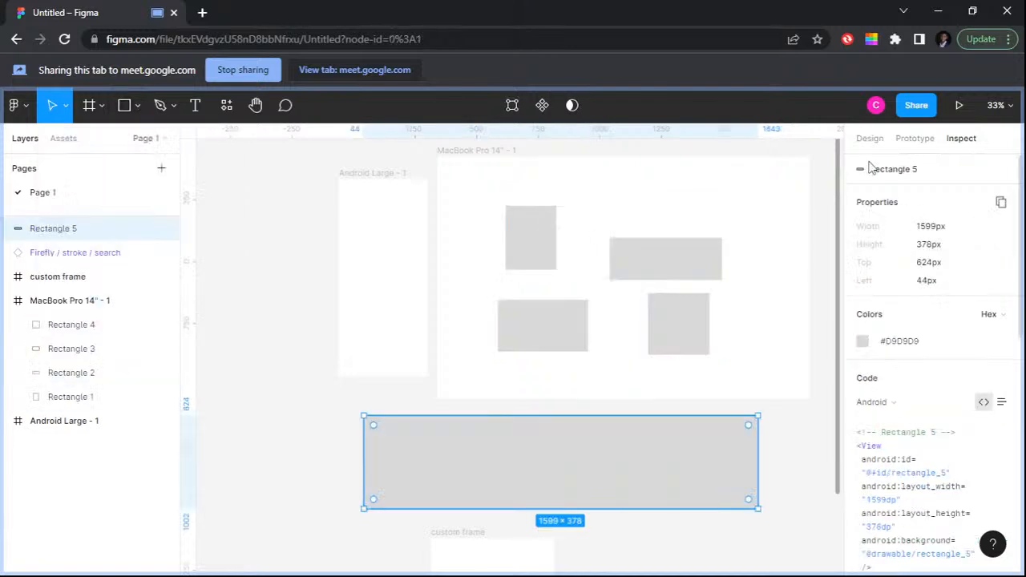
{"action": "left_click", "coordinate": [870, 138]}
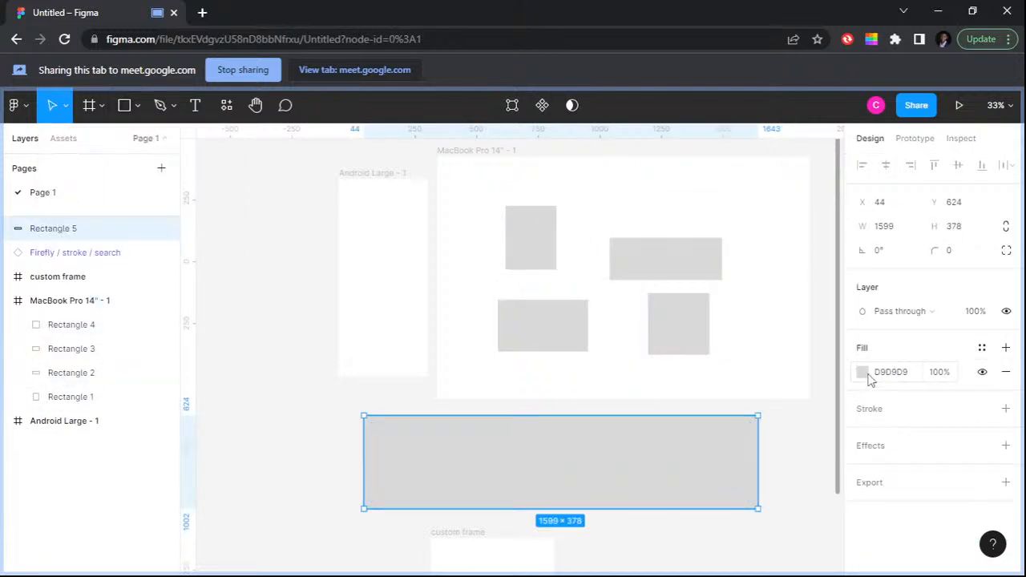
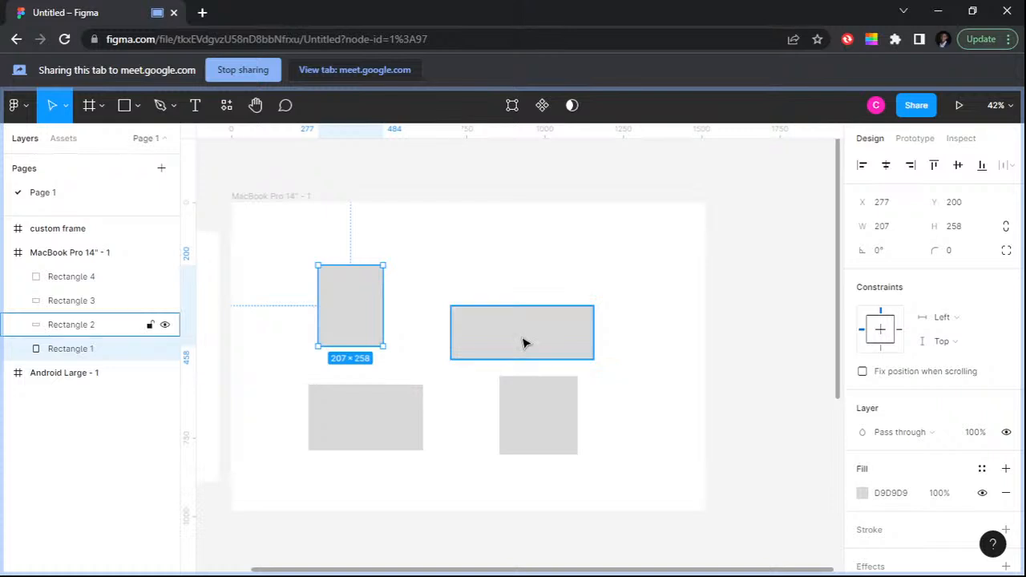
Step: Try horizontal-center, right and left alignment on Rectangle 1 and Rectangle 2, undoing each alignment
{"action": "left_click", "coordinate": [523, 343], "text": "shift"}
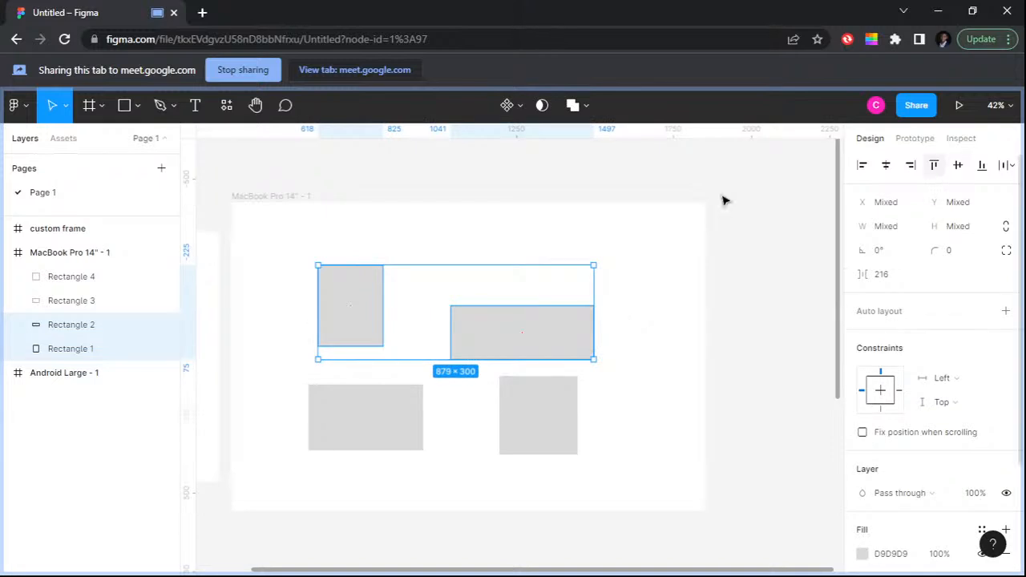
{"action": "left_click", "coordinate": [886, 165]}
{"action": "key", "text": "ctrl+z"}
{"action": "left_click", "coordinate": [917, 165]}
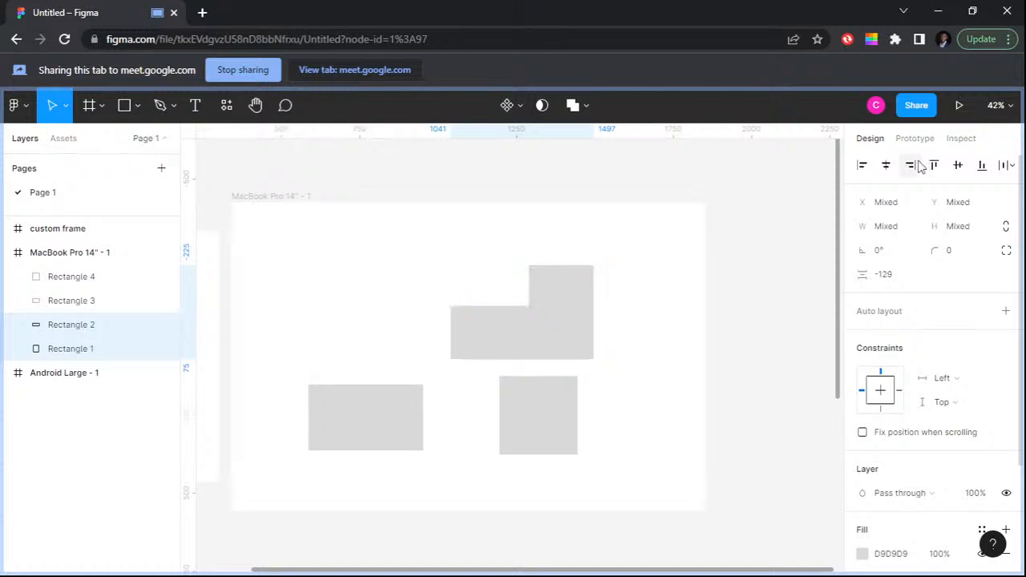
{"action": "key", "text": "ctrl+z"}
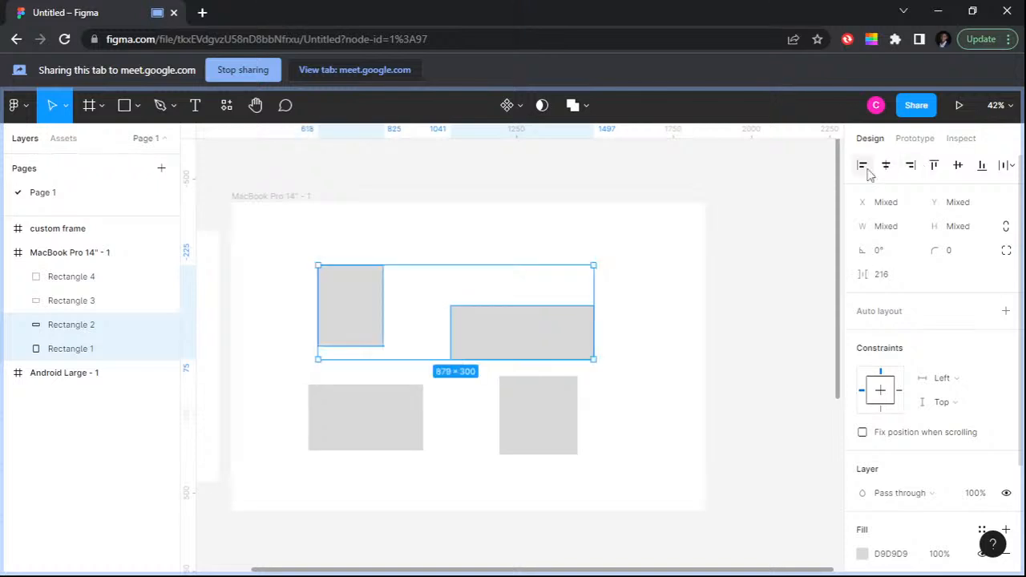
{"action": "left_click", "coordinate": [863, 169]}
{"action": "key", "text": "ctrl+z"}
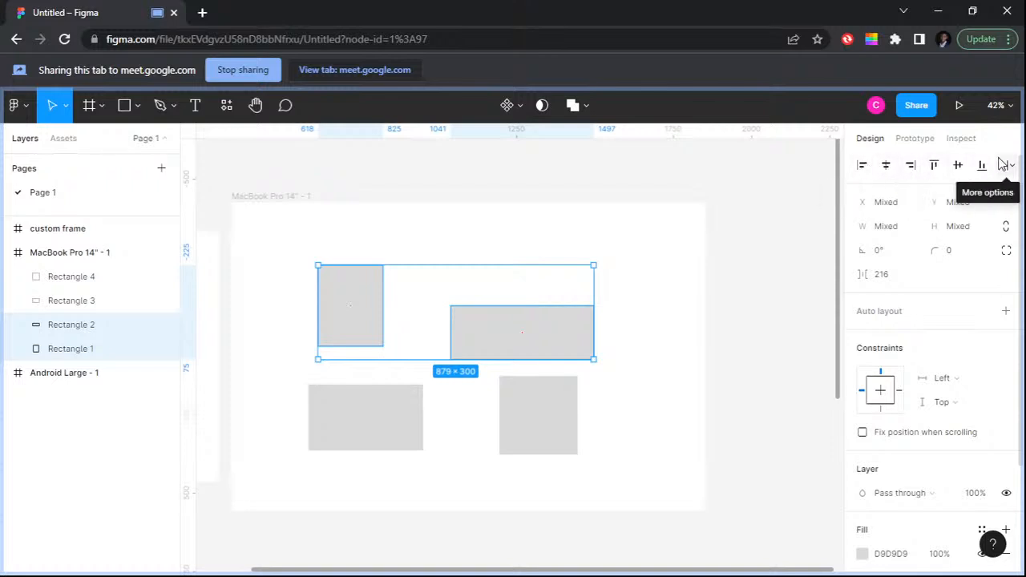
{"action": "left_click", "coordinate": [863, 166]}
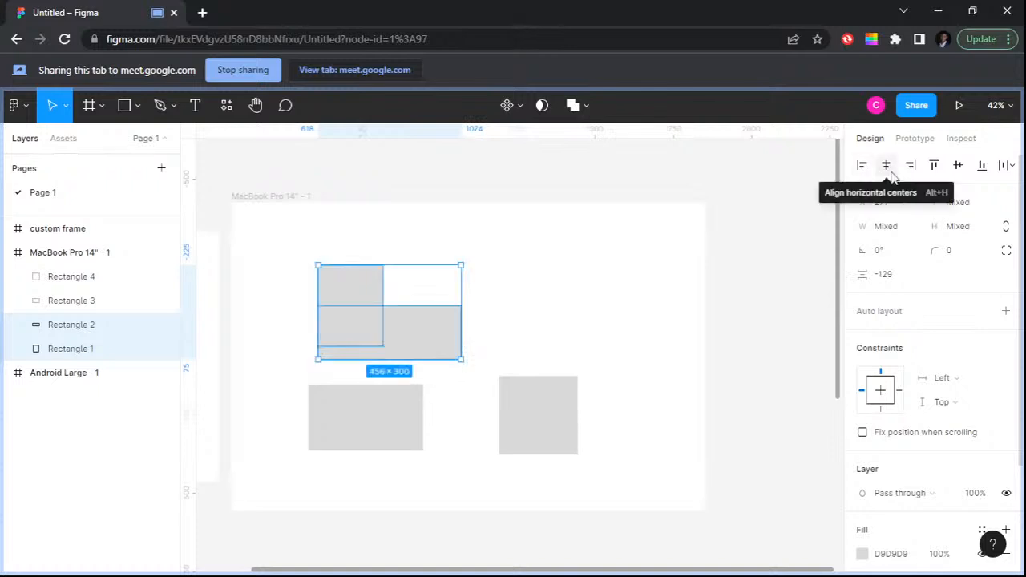
{"action": "key", "text": "ctrl+z"}
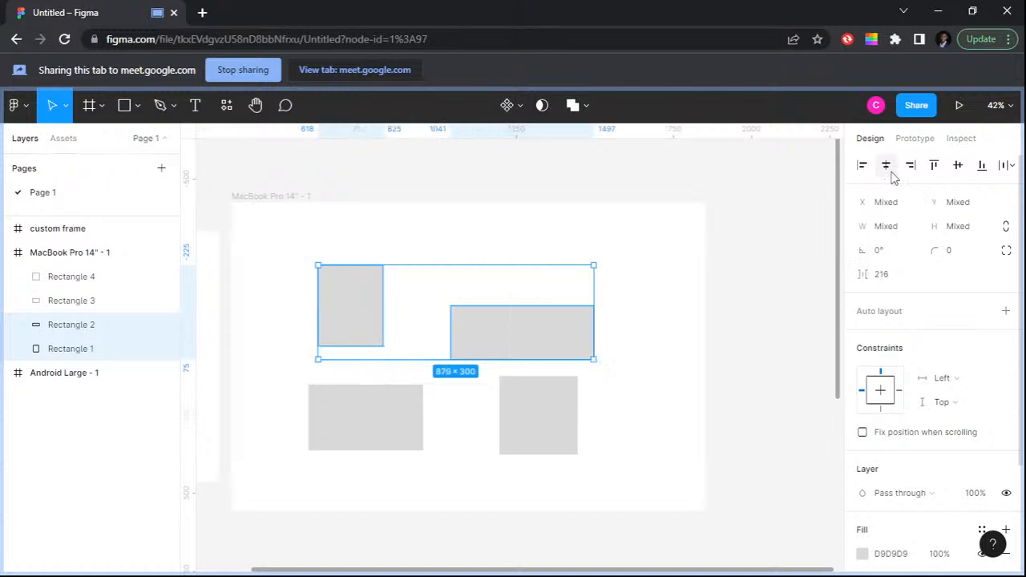
Step: Try top and vertical-center alignment on Rectangle 1 and Rectangle 2, finish with their bottom edges aligned, and deselect them
{"action": "left_click", "coordinate": [934, 171]}
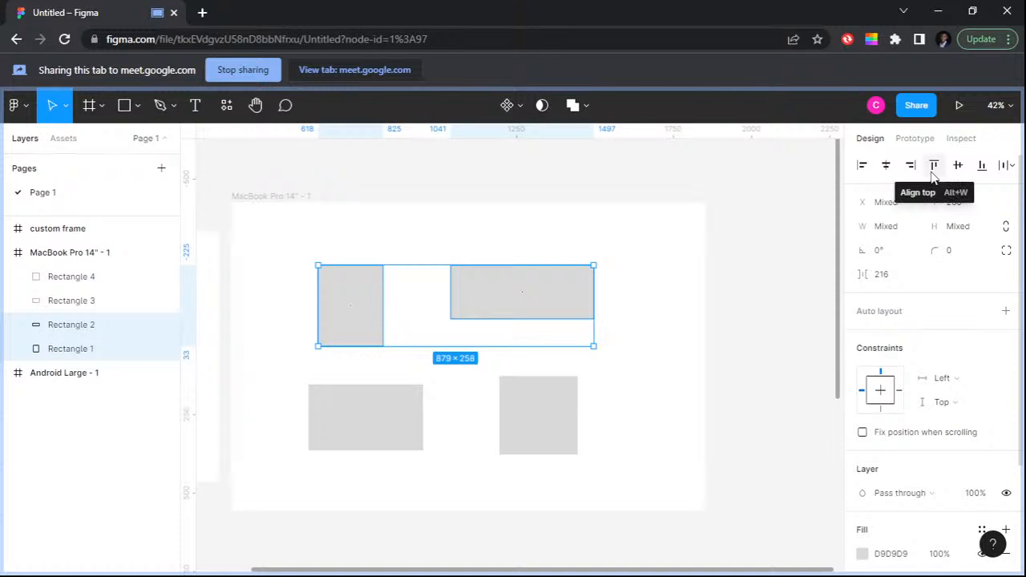
{"action": "left_click", "coordinate": [958, 172]}
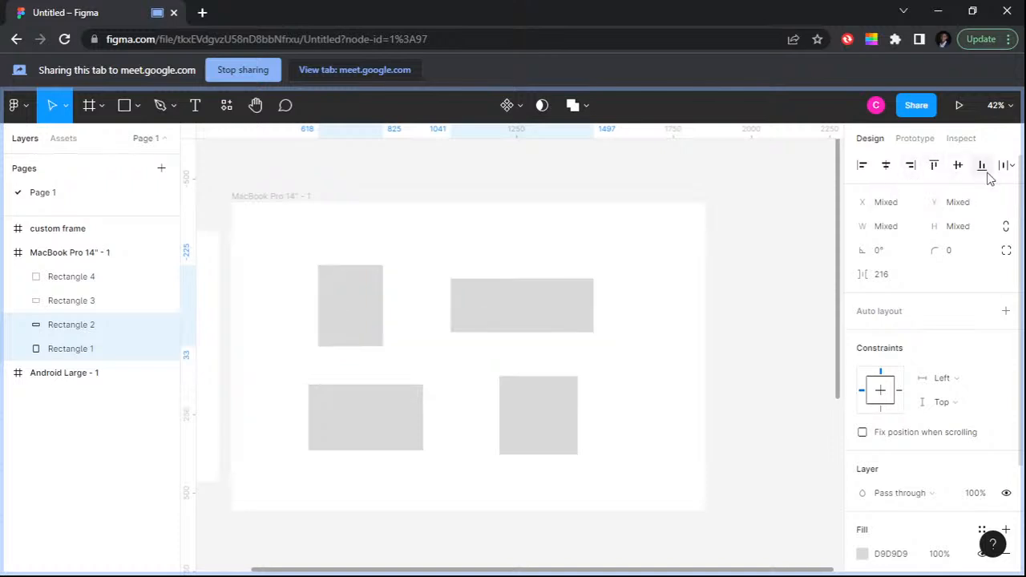
{"action": "left_click", "coordinate": [988, 174]}
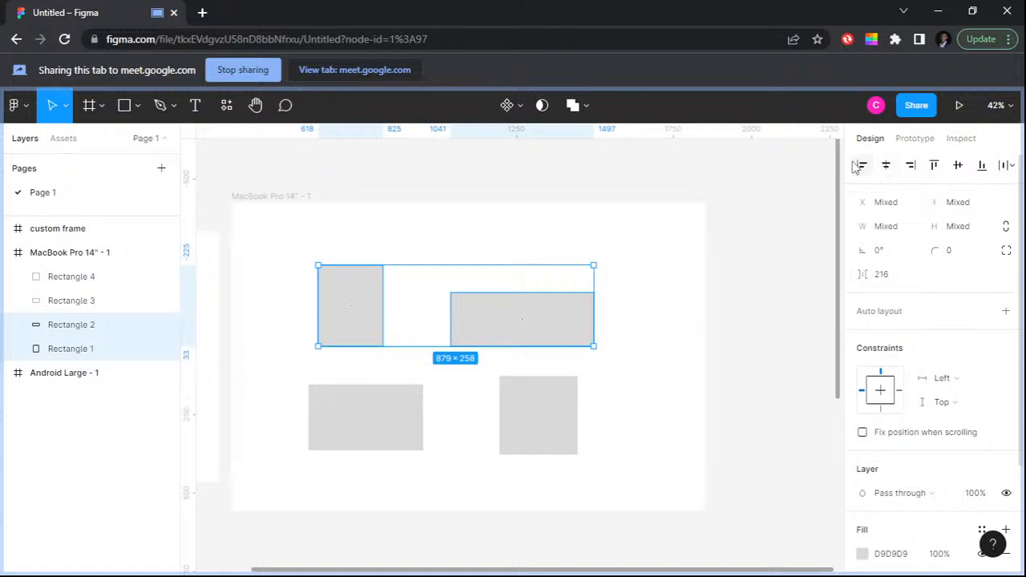
{"action": "key", "text": "Escape"}
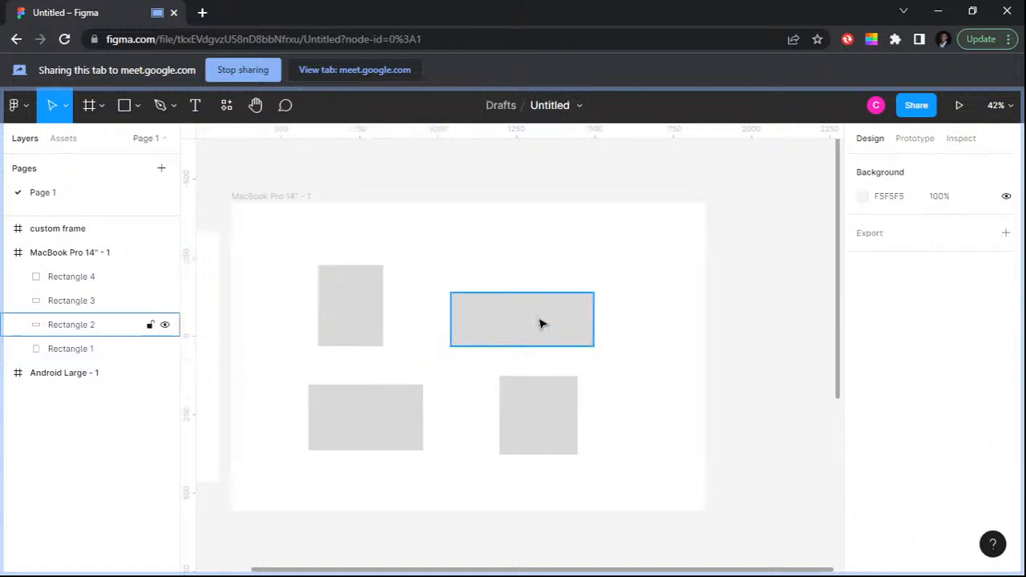
Step: Try rounding all corners of the 456 × 171 rectangle by scrubbing its corner radius, and return the radius to 0
{"action": "left_click", "coordinate": [540, 324]}
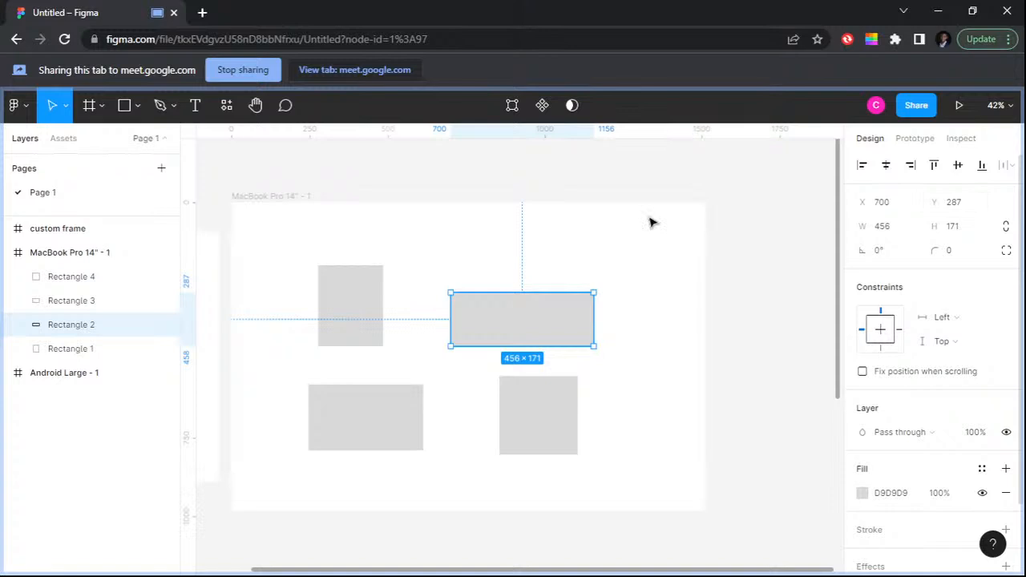
{"action": "left_click", "coordinate": [587, 281]}
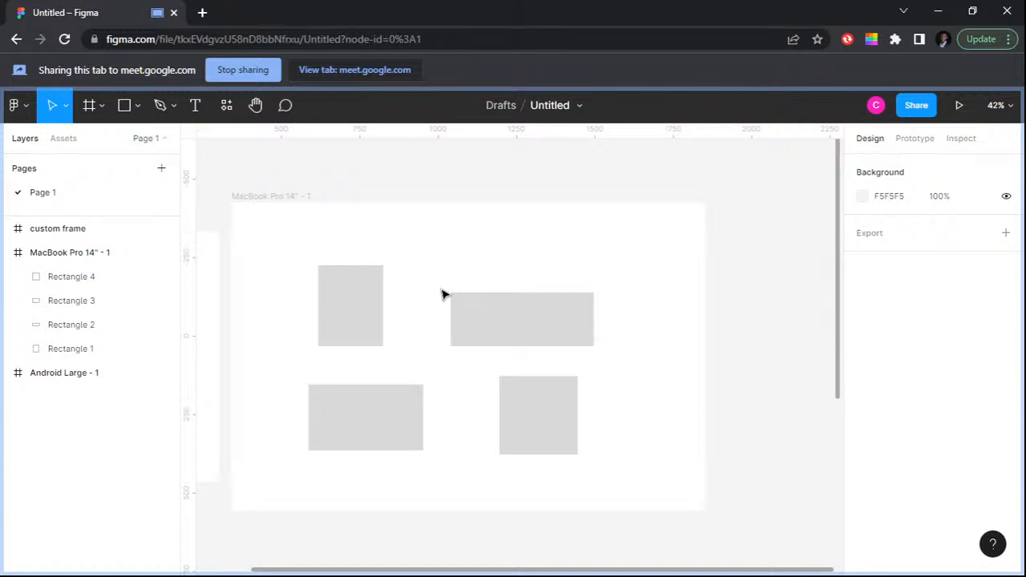
{"action": "left_click", "coordinate": [457, 298]}
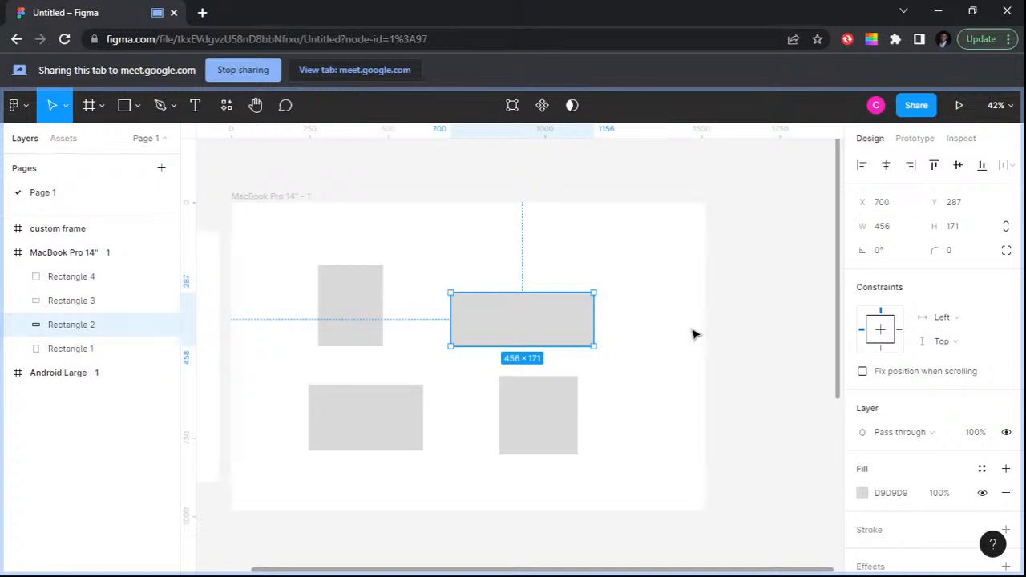
{"action": "left_click", "coordinate": [939, 250]}
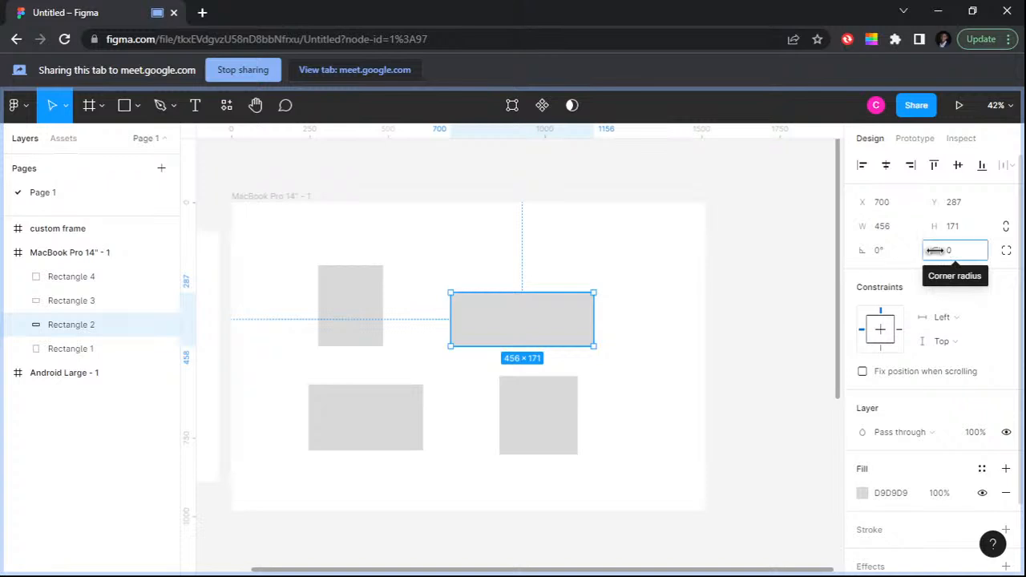
{"action": "left_click_drag", "start_coordinate": [936, 250], "coordinate": [961, 250]}
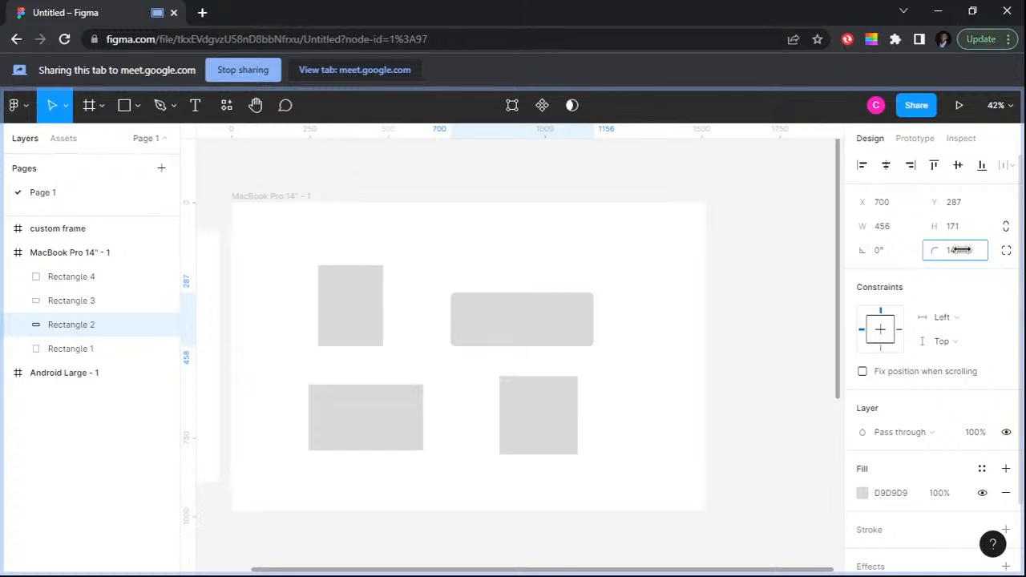
{"action": "left_click_drag", "start_coordinate": [961, 250], "coordinate": [986, 254]}
{"action": "left_click_drag", "start_coordinate": [985, 254], "coordinate": [829, 272]}
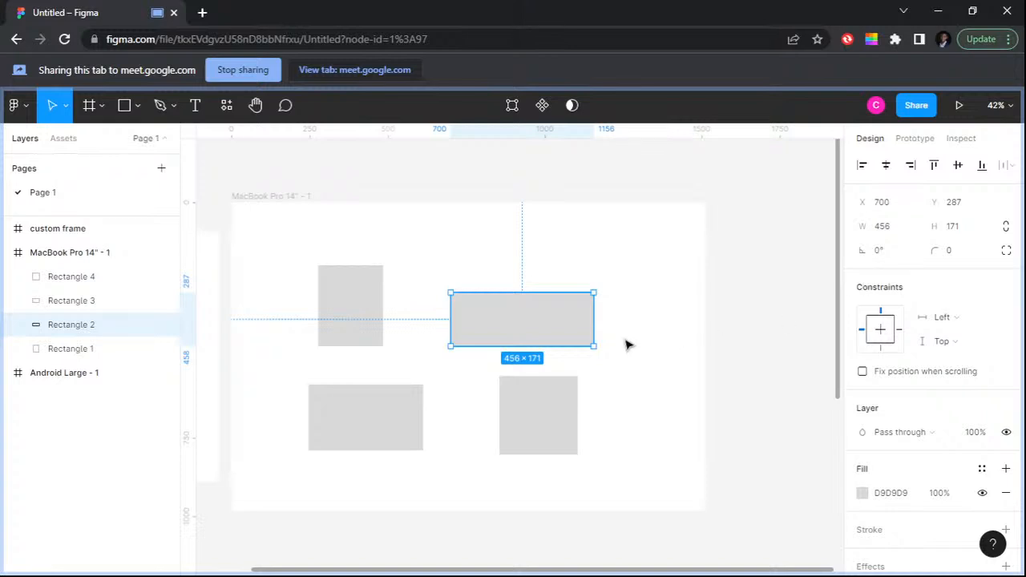
Step: Enable independent corner radii on Rectangle 2 and set its top-left corner radius to 30
{"action": "left_click", "coordinate": [1006, 253]}
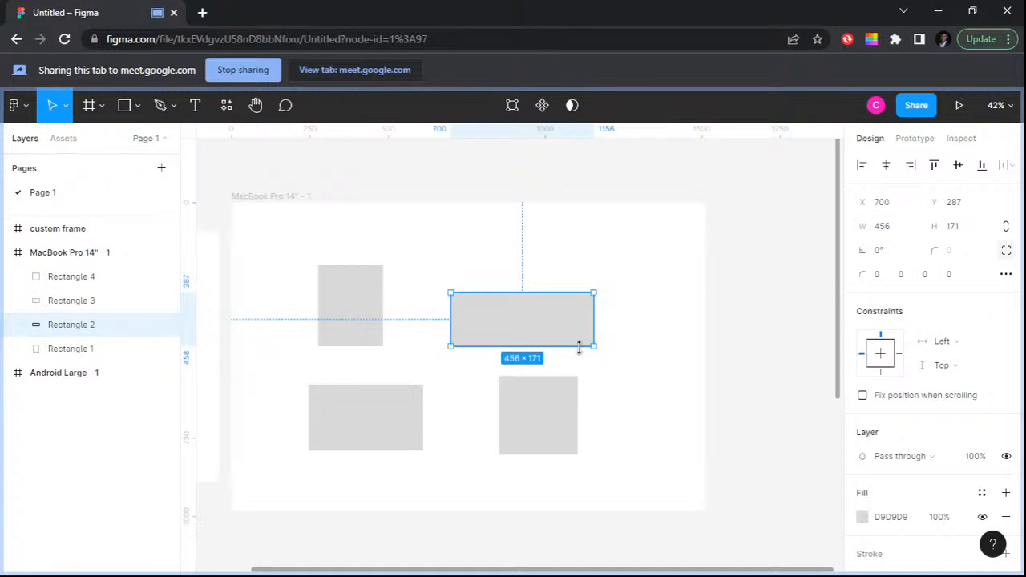
{"action": "left_click", "coordinate": [878, 275]}
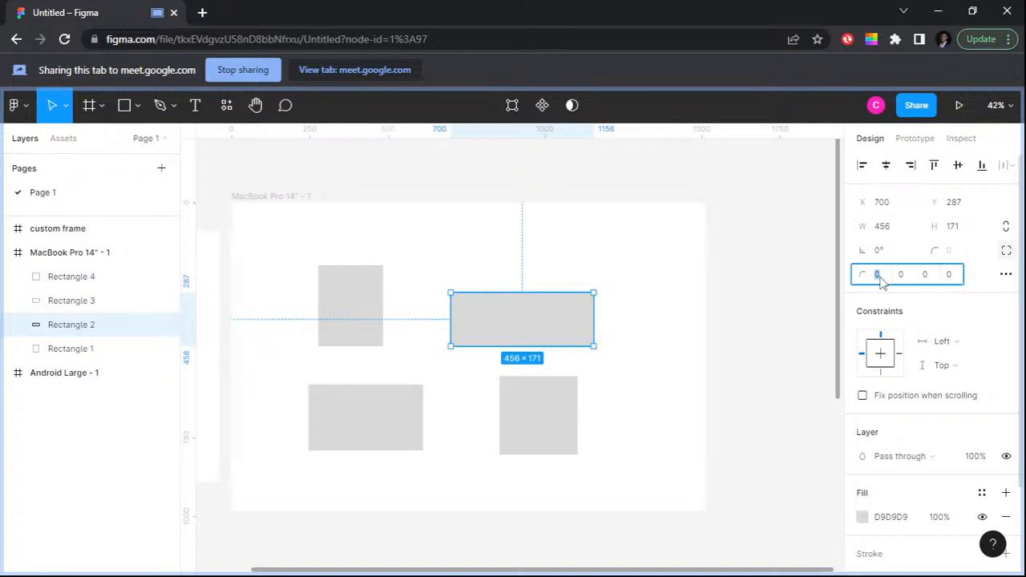
{"action": "type", "text": "30"}
{"action": "key", "text": "Return"}
Step: Set Rectangle 2's bottom-left corner radius to 100 and its bottom-right corner radius to 20, and deselect it
{"action": "left_click", "coordinate": [952, 276]}
{"action": "type", "text": "190"}
{"action": "double_click", "coordinate": [952, 276]}
{"action": "type", "text": "100"}
{"action": "key", "text": "Return"}
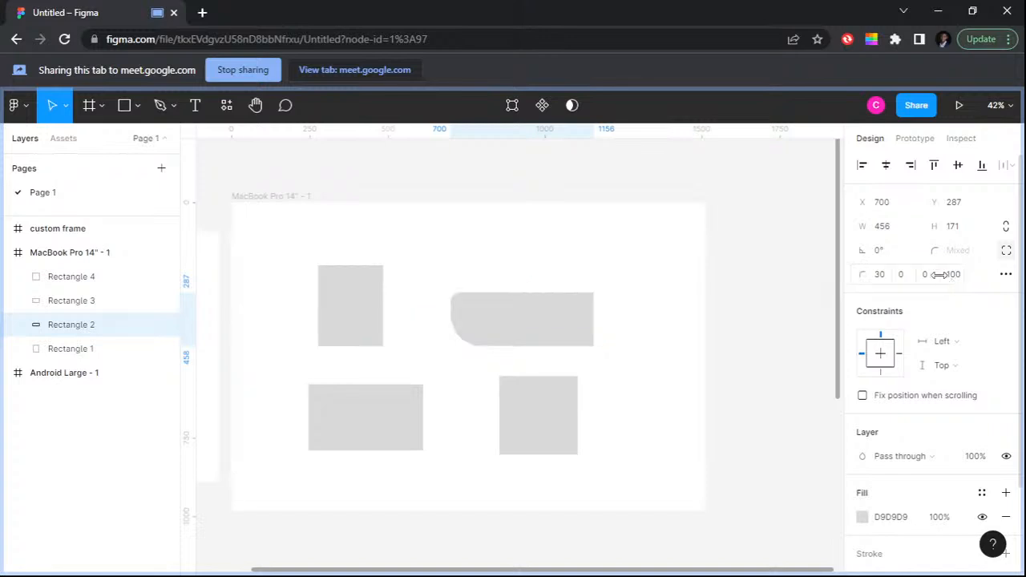
{"action": "left_click", "coordinate": [926, 275]}
{"action": "type", "text": "20"}
{"action": "key", "text": "Return"}
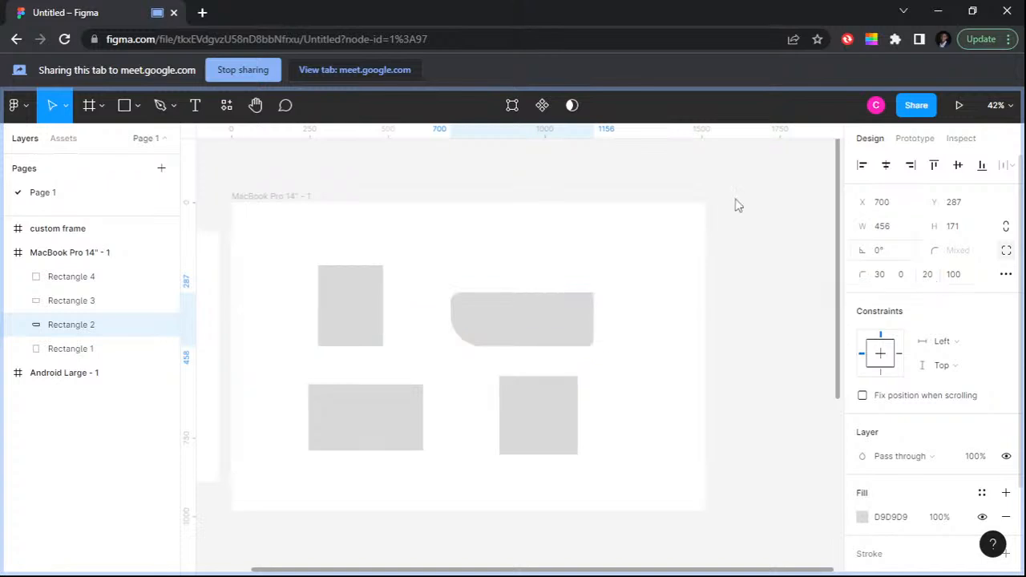
{"action": "left_click", "coordinate": [738, 206]}
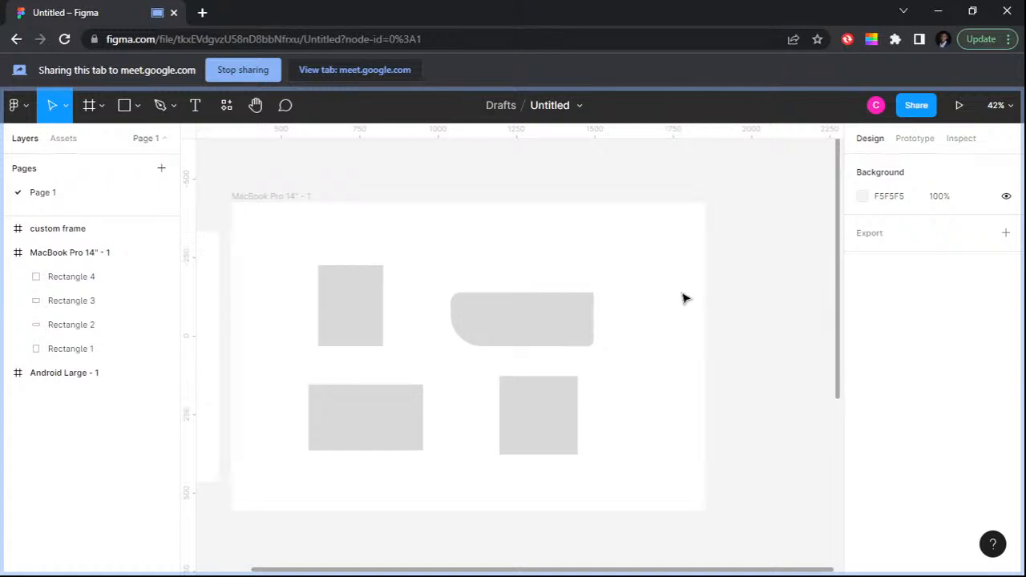
Step: Undo the bottom-right corner radius change on Rectangle 2 and reselect the rectangle
{"action": "left_click", "coordinate": [566, 307]}
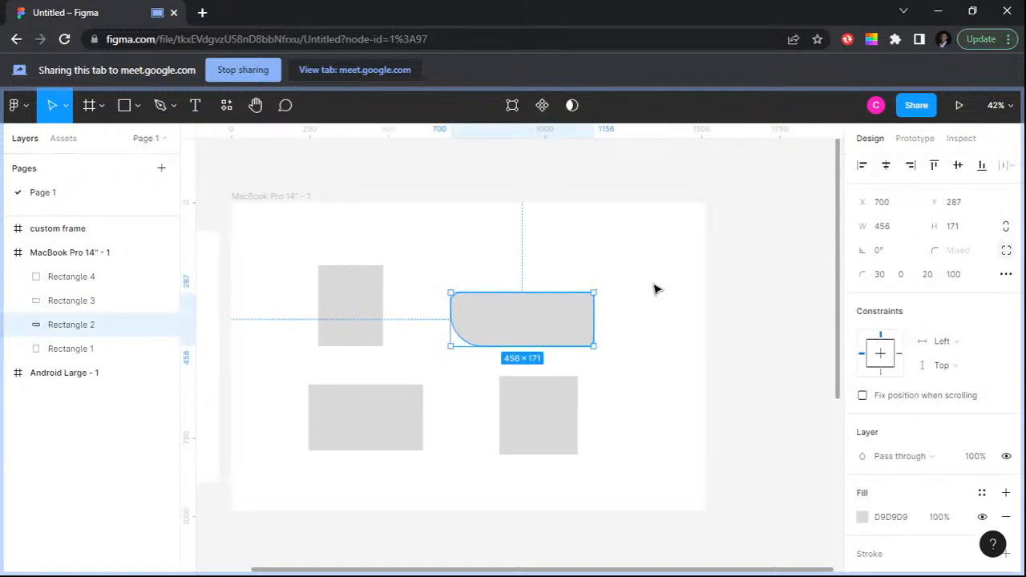
{"action": "left_click", "coordinate": [656, 289]}
{"action": "key", "text": "ctrl+z"}
{"action": "key", "text": "ctrl+z"}
{"action": "left_click", "coordinate": [687, 266]}
{"action": "left_click", "coordinate": [572, 326]}
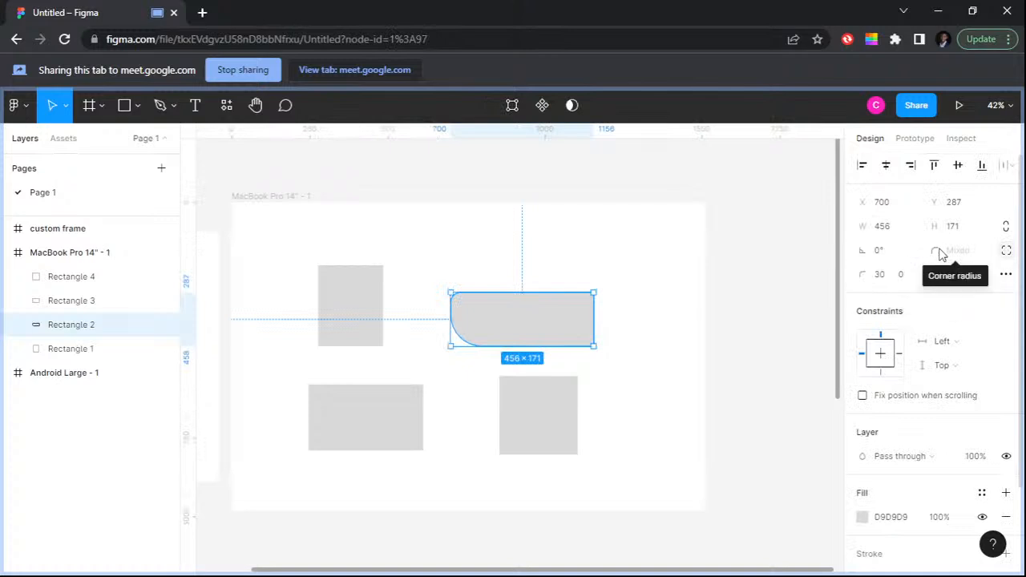
Step: Try rotating Rectangle 2 to about 84°, and set its rotation back to 0°
{"action": "mouse_move", "coordinate": [852, 250]}
{"action": "left_mouse_down"}
{"action": "mouse_move", "coordinate": [882, 253]}
{"action": "mouse_move", "coordinate": [851, 250]}
{"action": "left_mouse_up"}
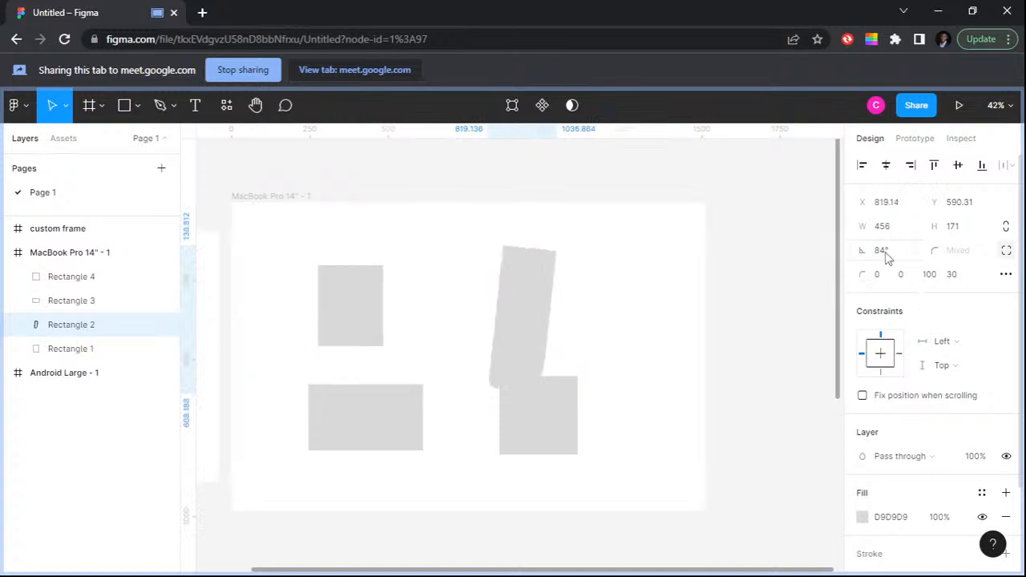
{"action": "left_click", "coordinate": [885, 251]}
{"action": "type", "text": "0"}
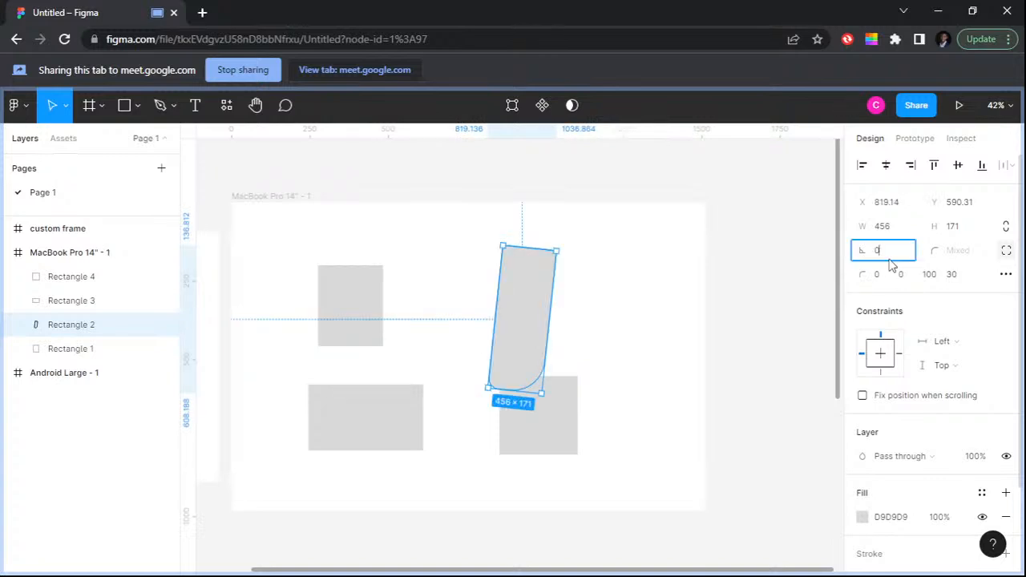
{"action": "key", "text": "Return"}
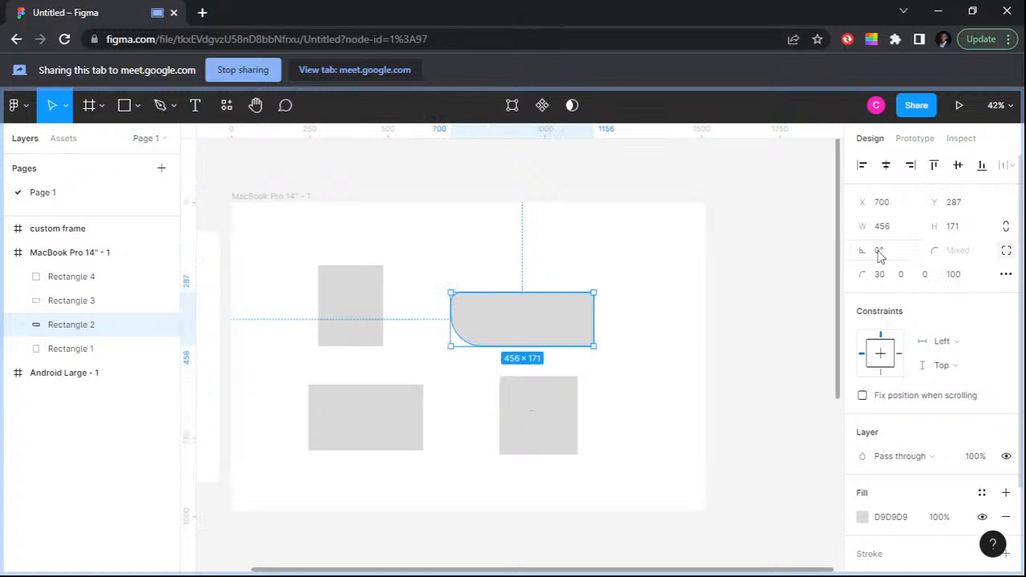
{"action": "key", "text": "Tab"}
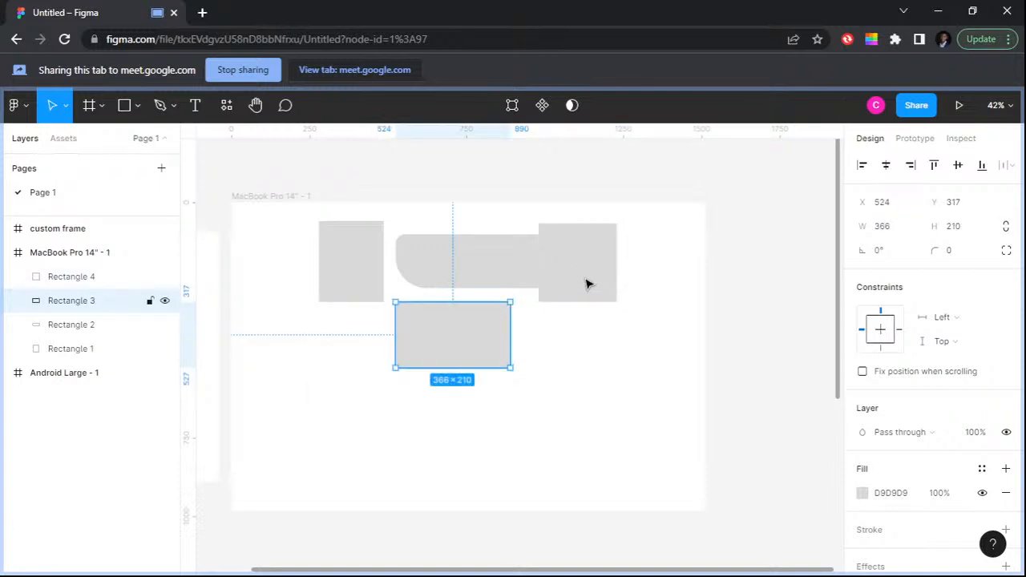
Step: Draw an ellipse about 230 × 222 near the lower-left corner of the MacBook Pro 14" frame
{"action": "left_click", "coordinate": [136, 107]}
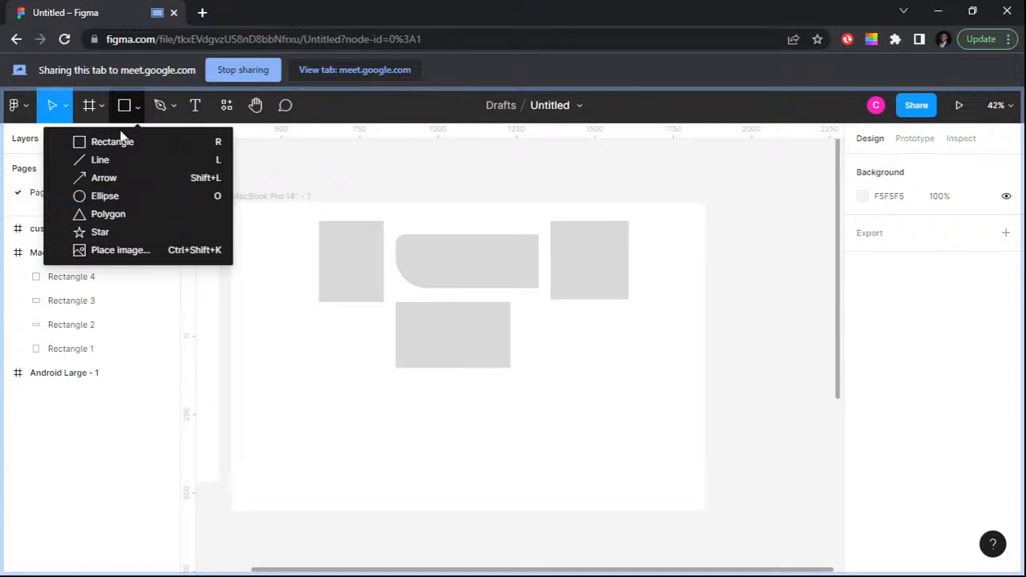
{"action": "left_click", "coordinate": [120, 200]}
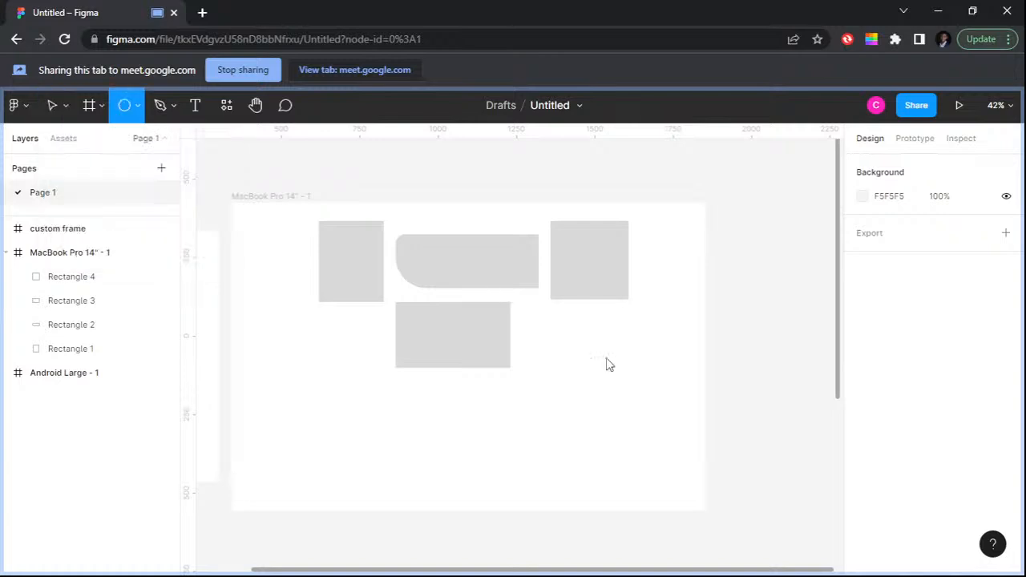
{"action": "left_click_drag", "start_coordinate": [247, 384], "coordinate": [327, 462]}
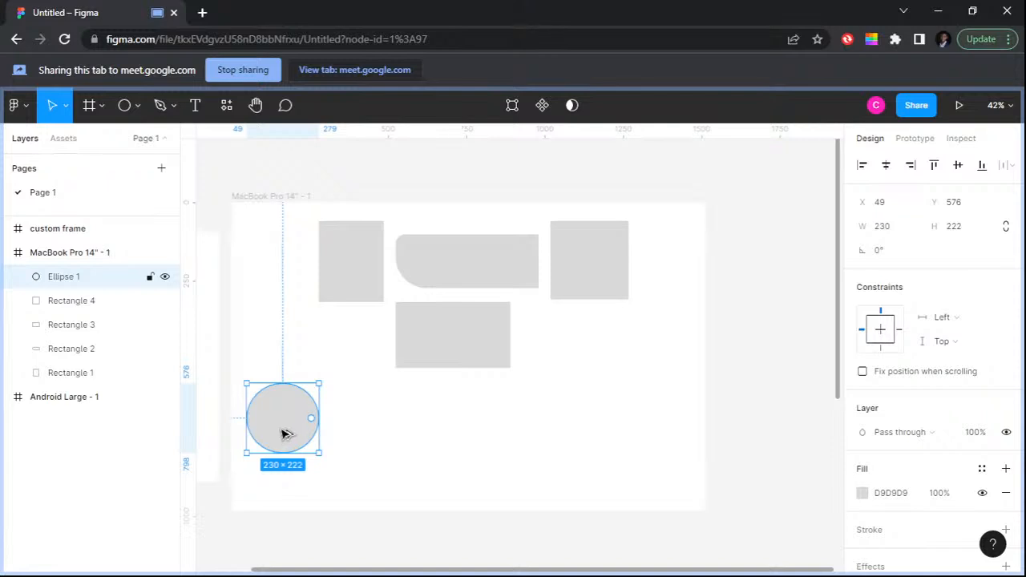
Step: Copy the ellipse horizontally to about X 343 and repeat the duplication twice to form a row of four
{"action": "left_click_drag", "start_coordinate": [298, 435], "coordinate": [379, 435], "text": "alt"}
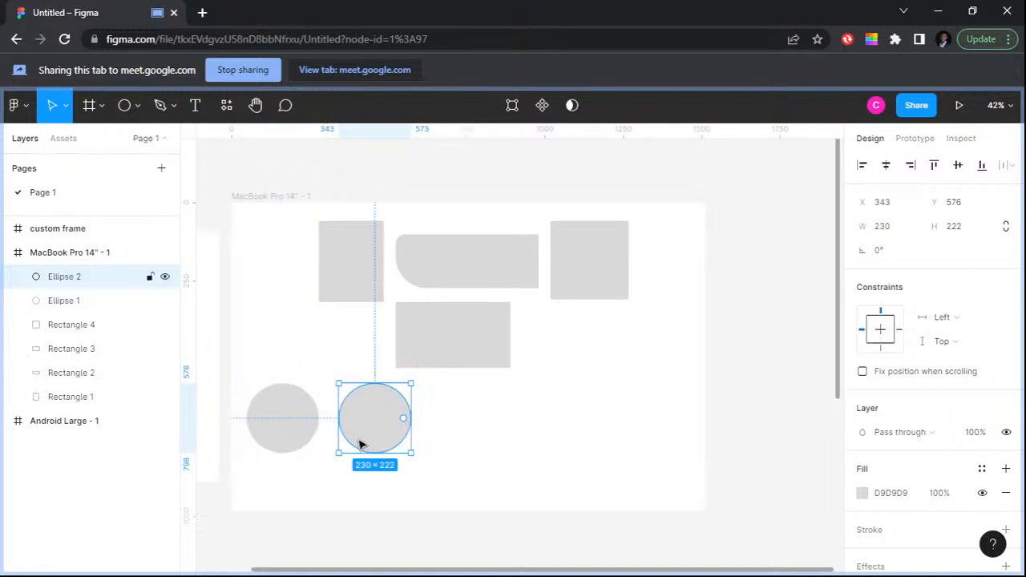
{"action": "key", "text": "ctrl+d"}
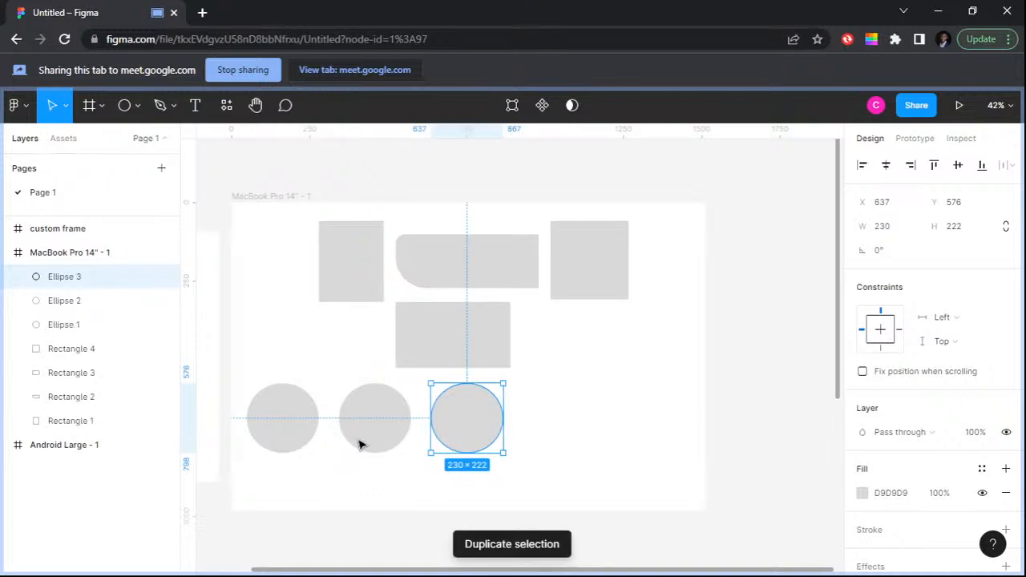
{"action": "key", "text": "ctrl+d"}
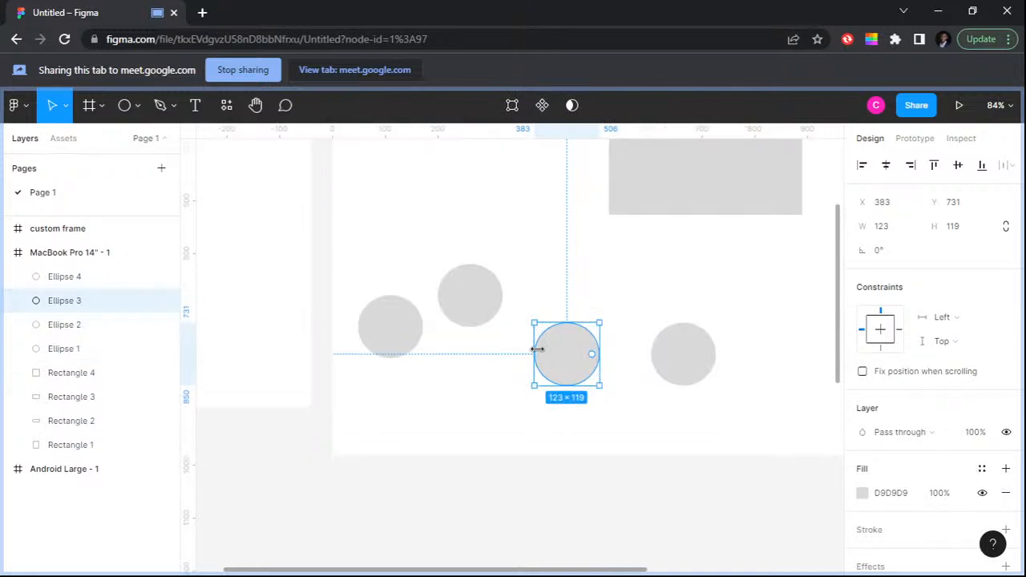
{"action": "scroll", "coordinate": [545, 337], "scroll_direction": "down", "scroll_amount": 3}
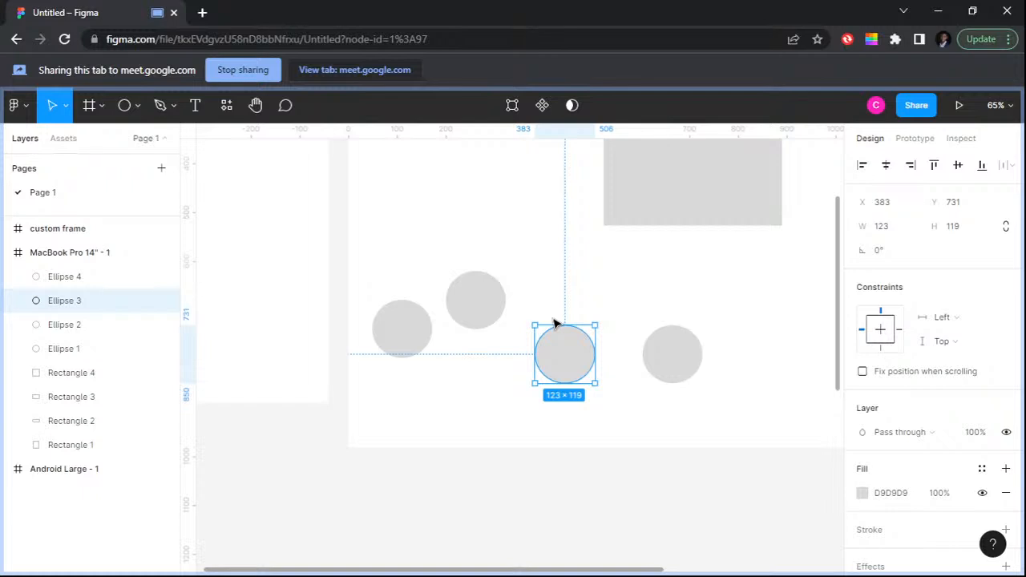
{"action": "key", "text": "ctrl+alt+a"}
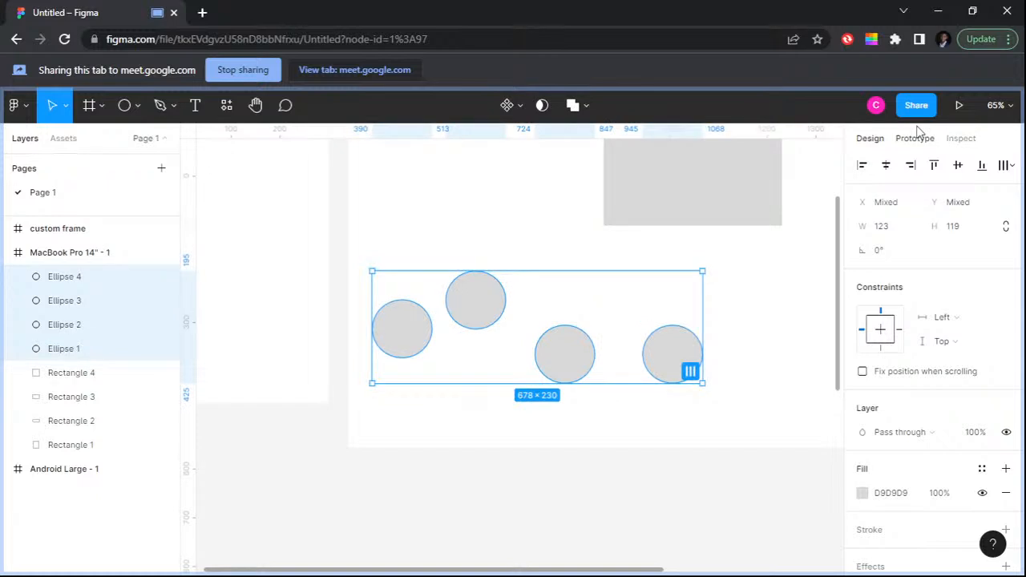
{"action": "left_click", "coordinate": [1007, 168]}
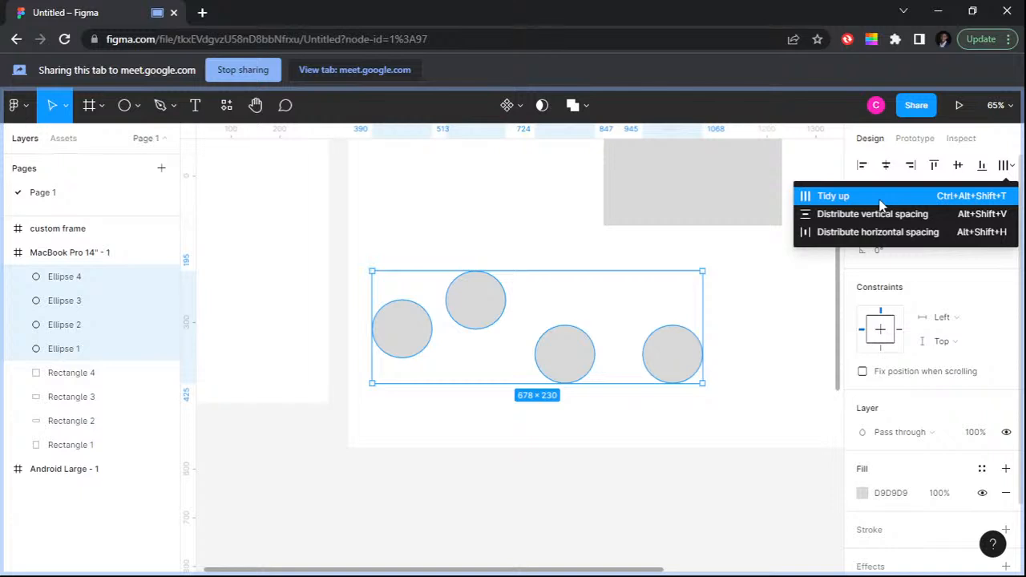
{"action": "left_click", "coordinate": [746, 325]}
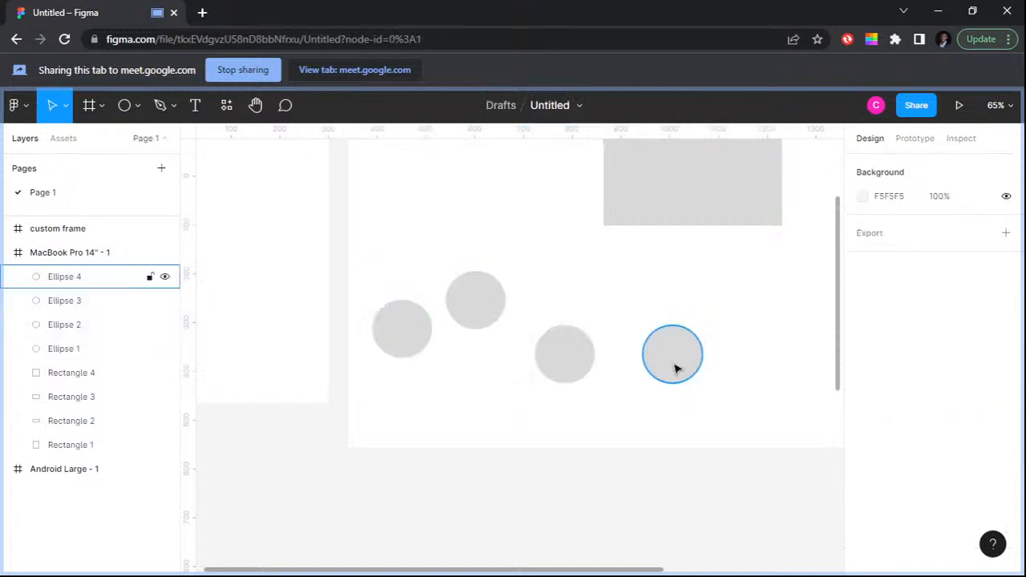
{"action": "left_click", "coordinate": [676, 369]}
{"action": "left_click", "coordinate": [565, 354], "text": "shift"}
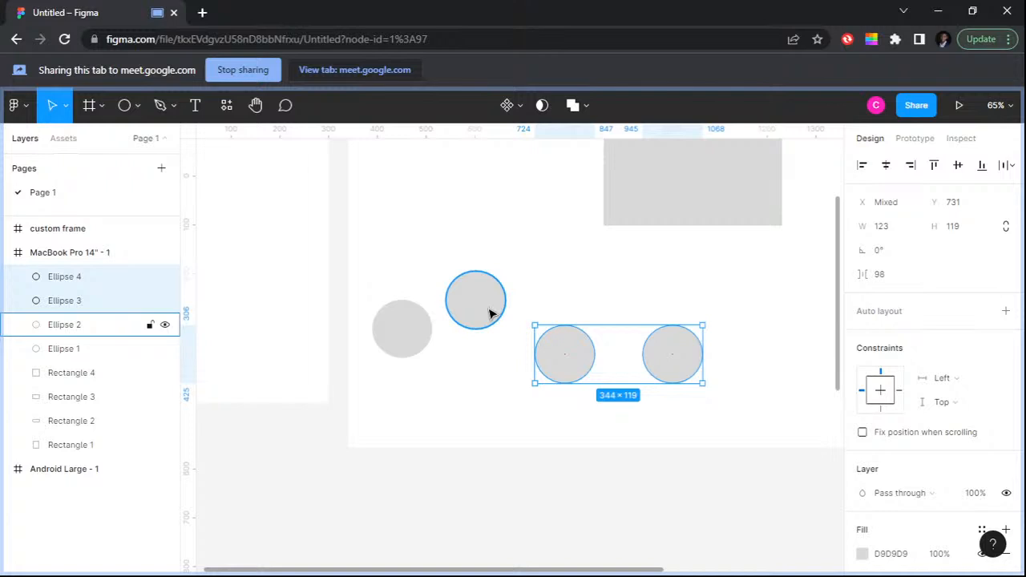
{"action": "left_click_drag", "start_coordinate": [758, 504], "coordinate": [677, 464]}
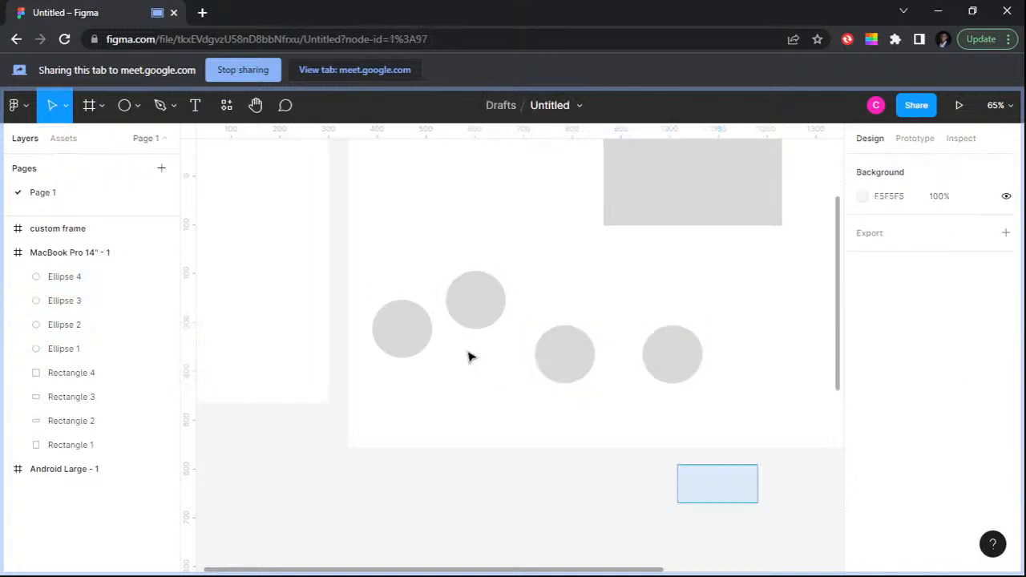
Step: Tidy up the spacing of the four ellipses, align their vertical centers and deselect them
{"action": "left_click_drag", "start_coordinate": [471, 357], "coordinate": [369, 284]}
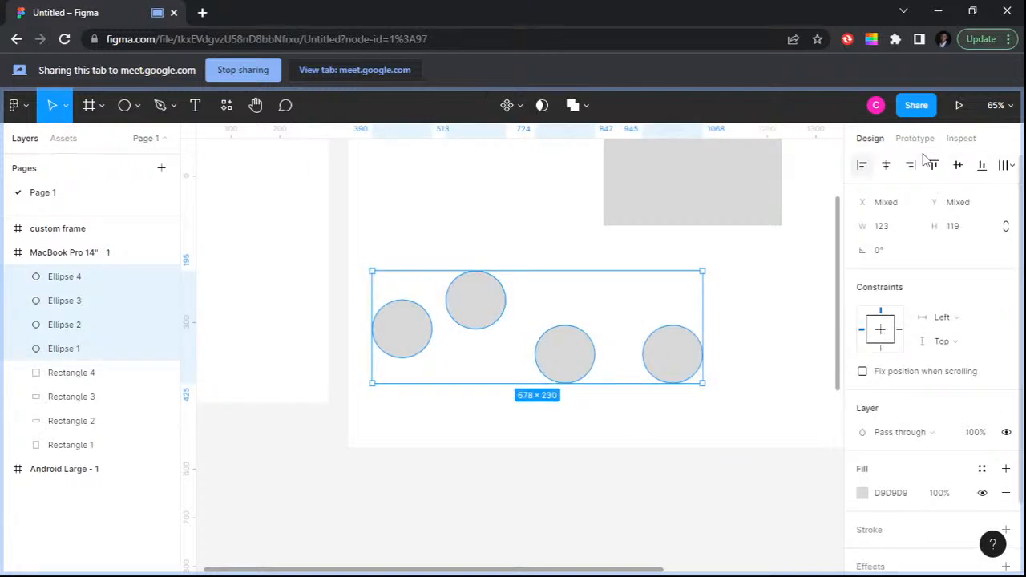
{"action": "left_click", "coordinate": [1008, 166]}
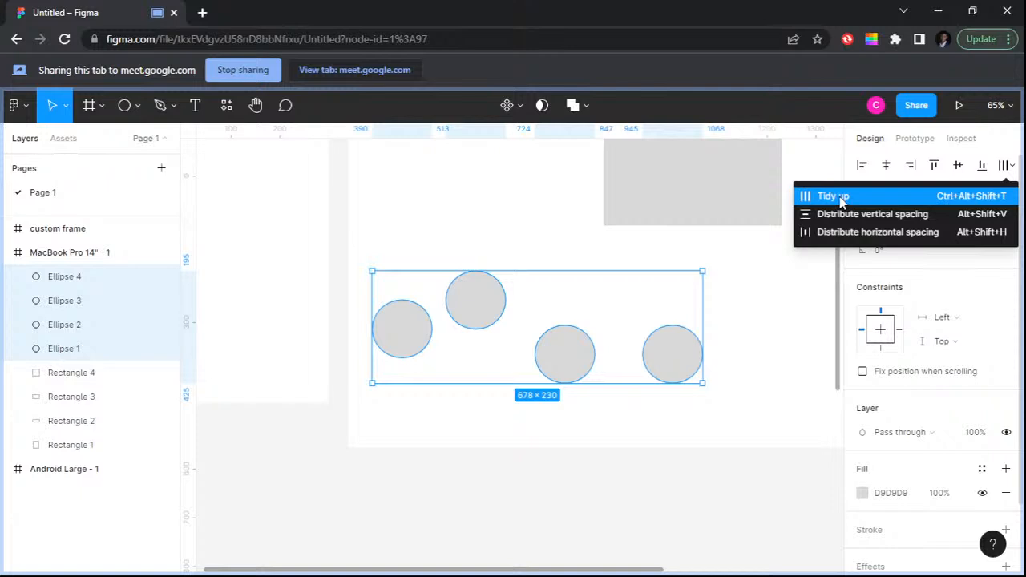
{"action": "left_click", "coordinate": [834, 197]}
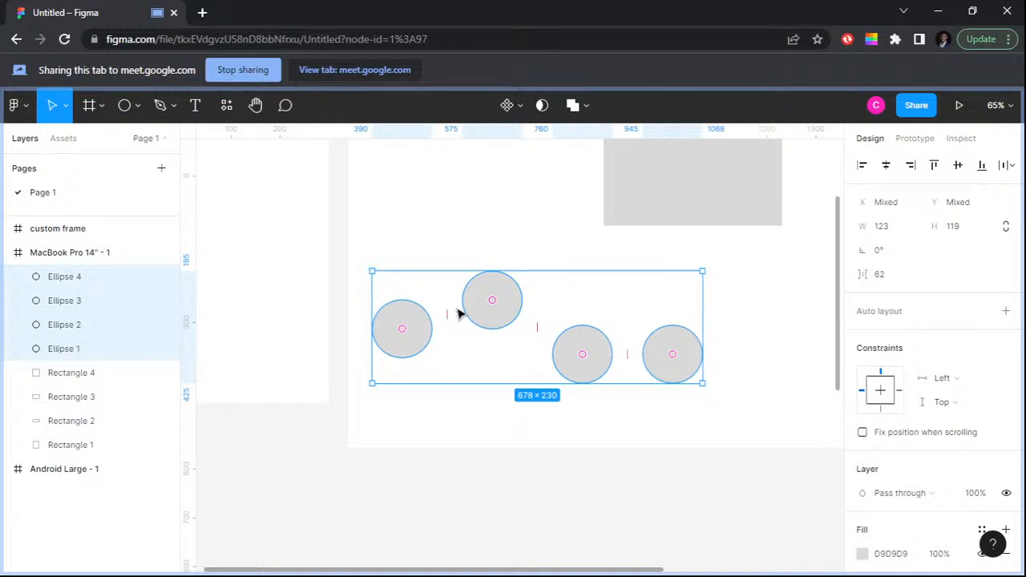
{"action": "left_click", "coordinate": [958, 165]}
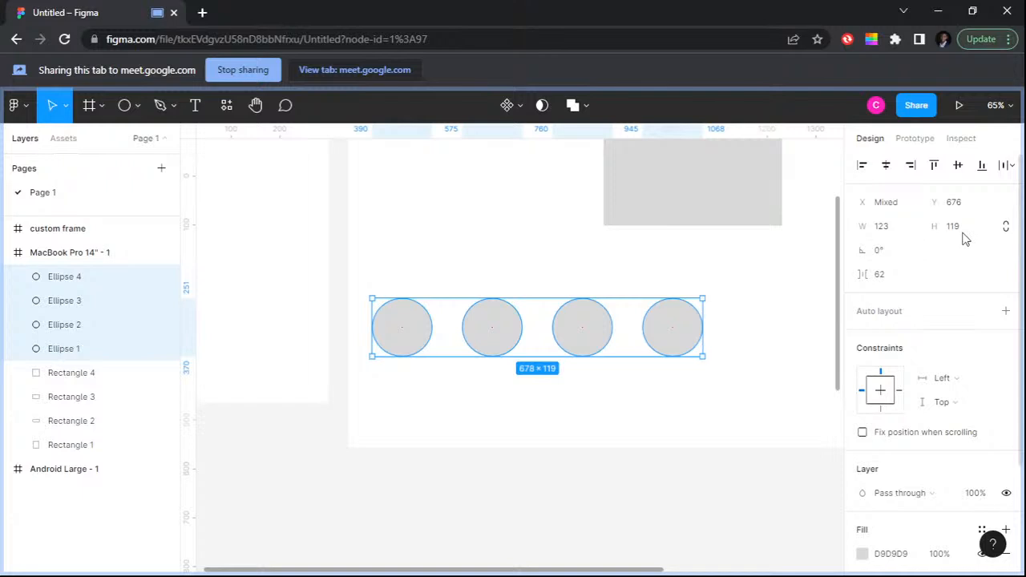
{"action": "left_click", "coordinate": [1013, 165]}
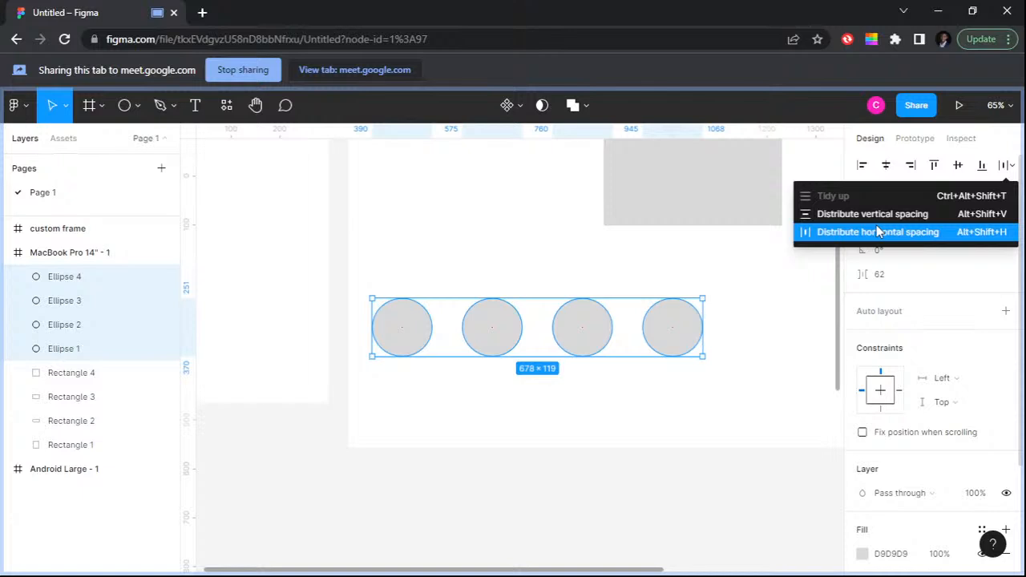
{"action": "left_click", "coordinate": [485, 363]}
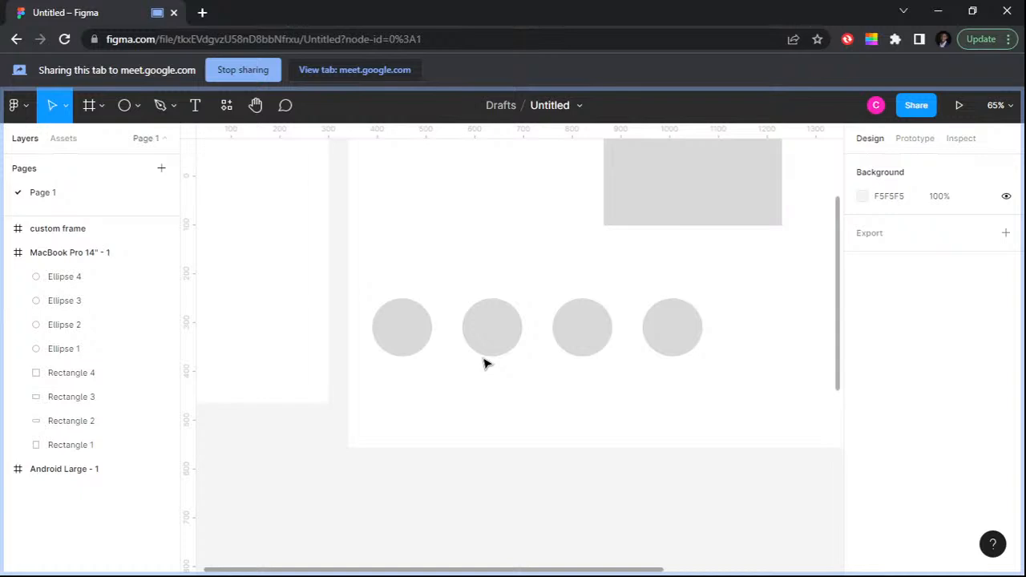
Step: Select Rectangle 3 and review its position, size, constraints, layer, fill, stroke, effects and export properties
{"action": "scroll", "coordinate": [485, 363], "scroll_direction": "down", "scroll_amount": 3}
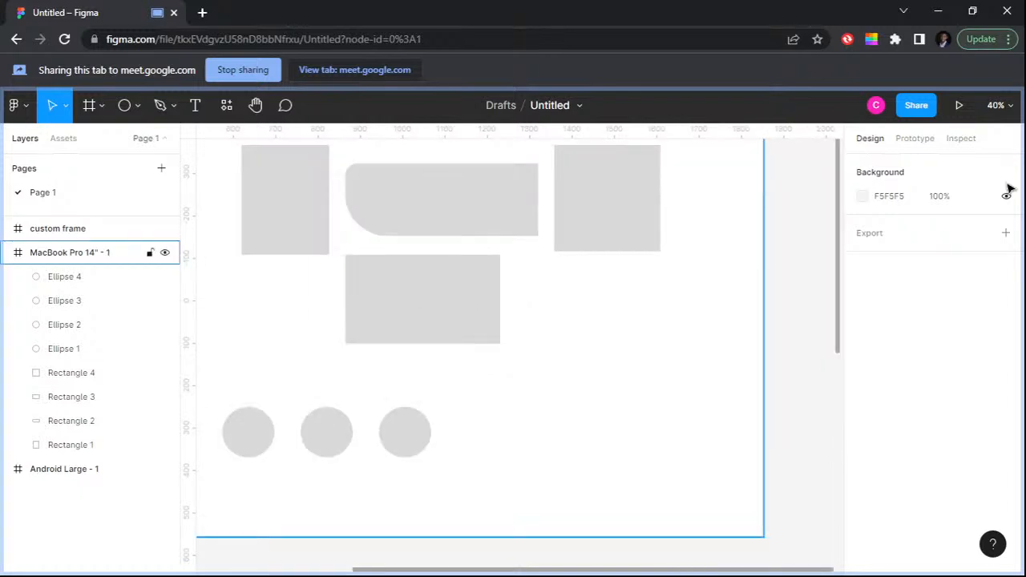
{"action": "scroll", "coordinate": [704, 384], "scroll_direction": "down", "scroll_amount": 3}
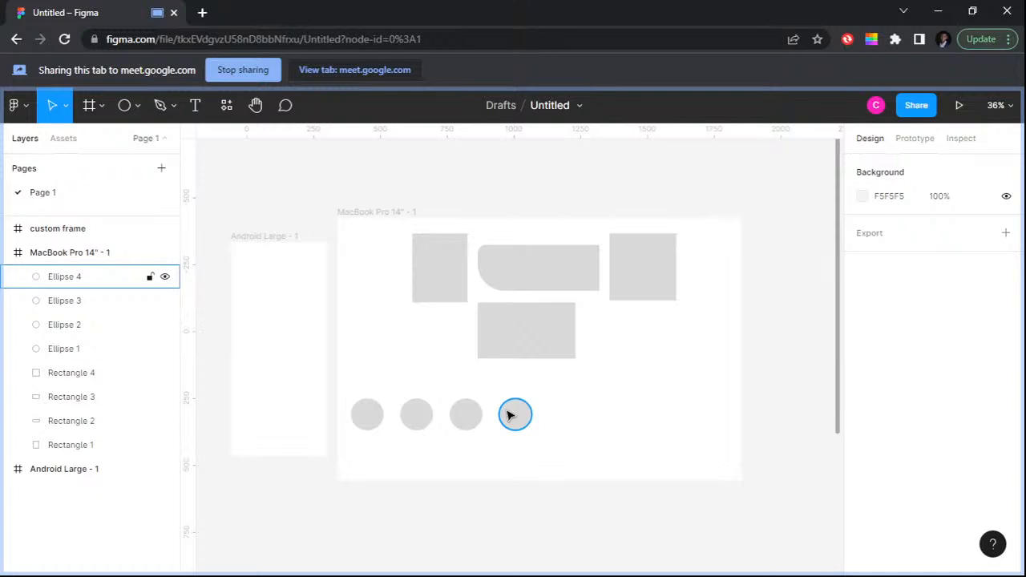
{"action": "left_click", "coordinate": [533, 332]}
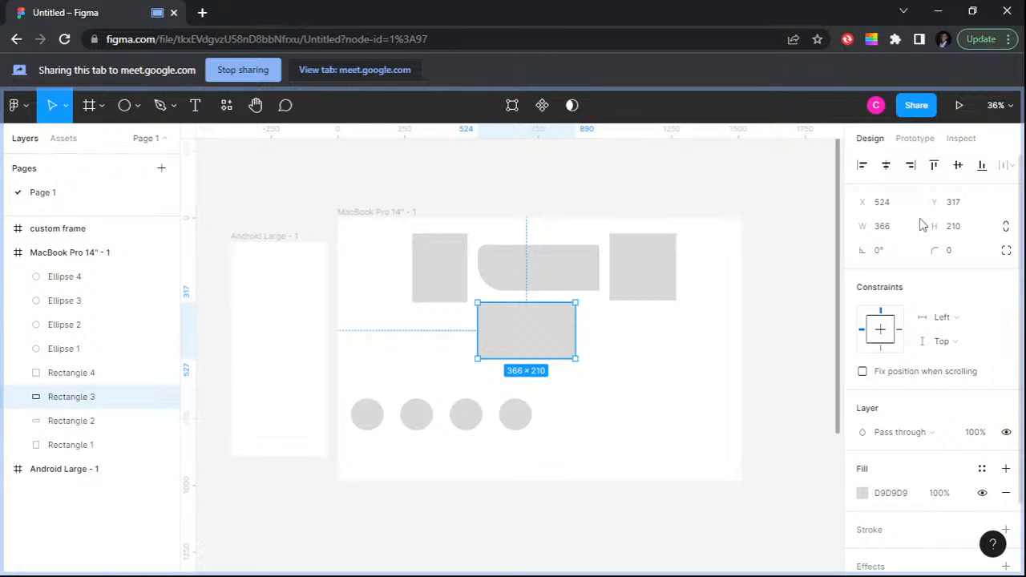
{"action": "scroll", "coordinate": [898, 321], "scroll_direction": "down", "scroll_amount": 2}
{"action": "scroll", "coordinate": [913, 401], "scroll_direction": "up", "scroll_amount": 2}
{"action": "scroll", "coordinate": [922, 340], "scroll_direction": "down", "scroll_amount": 2}
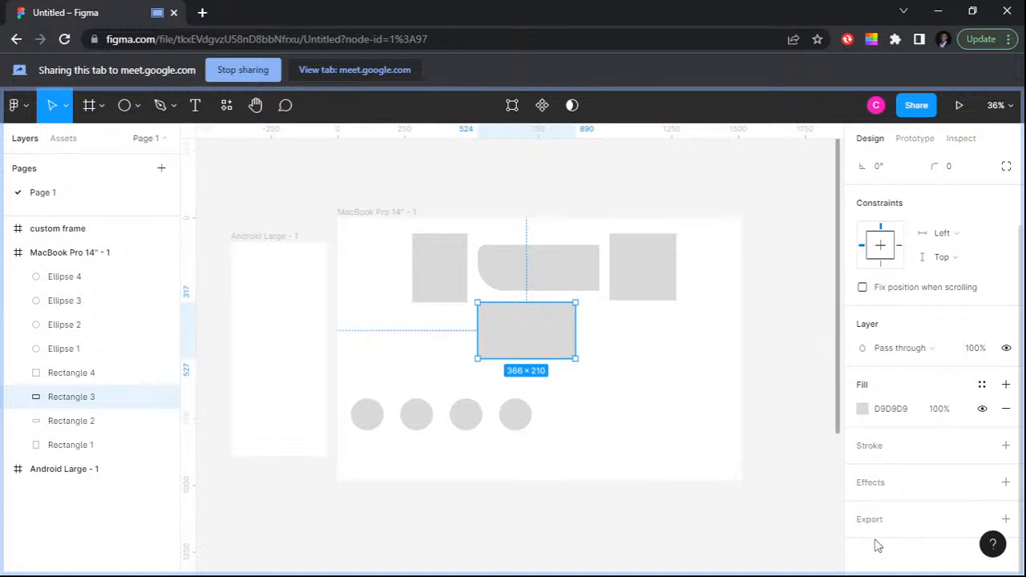
{"action": "scroll", "coordinate": [878, 545], "scroll_direction": "up", "scroll_amount": 3}
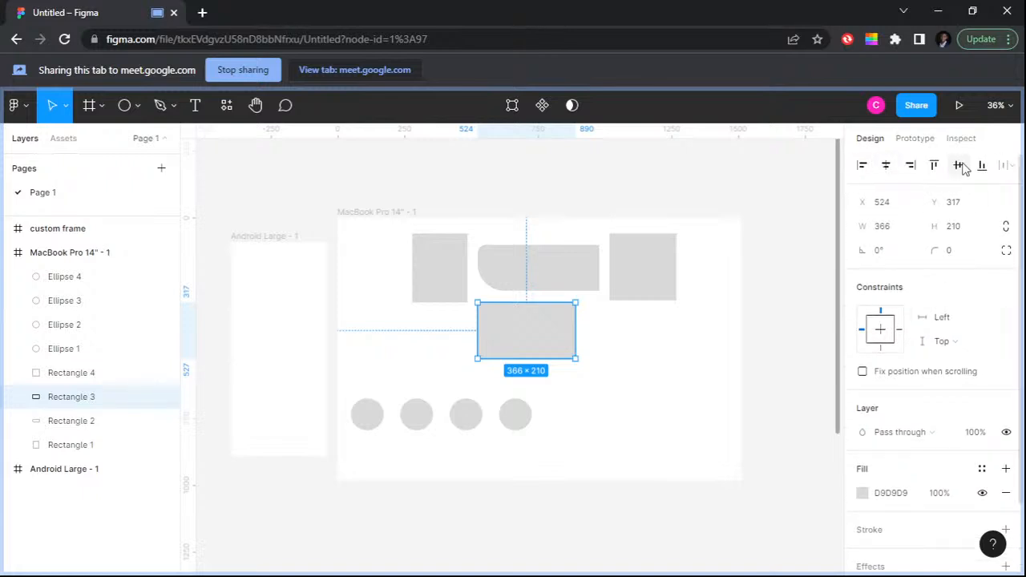
{"action": "scroll", "coordinate": [918, 216], "scroll_direction": "down", "scroll_amount": 1}
{"action": "scroll", "coordinate": [919, 217], "scroll_direction": "down", "scroll_amount": 1}
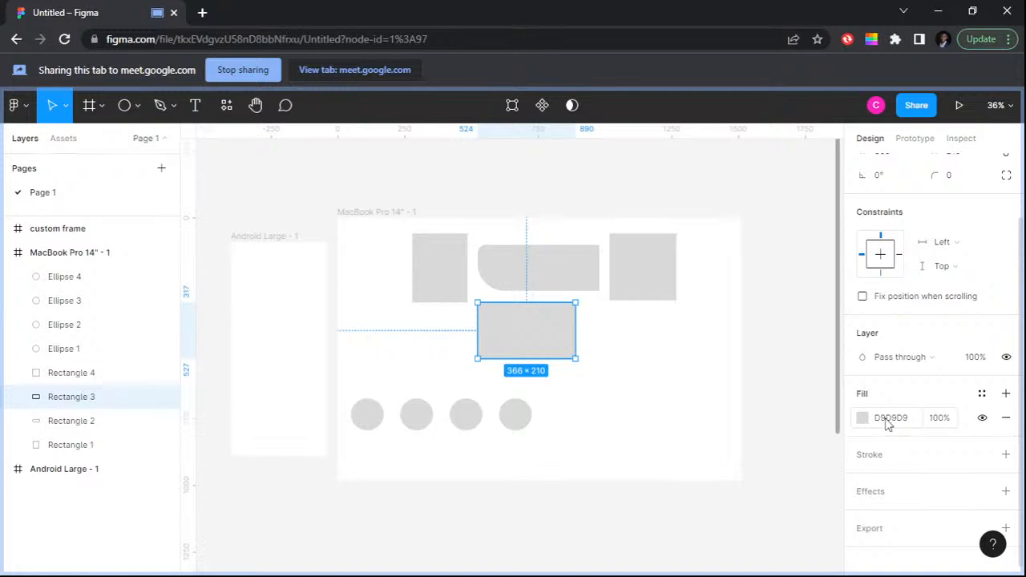
{"action": "scroll", "coordinate": [888, 425], "scroll_direction": "down", "scroll_amount": 1}
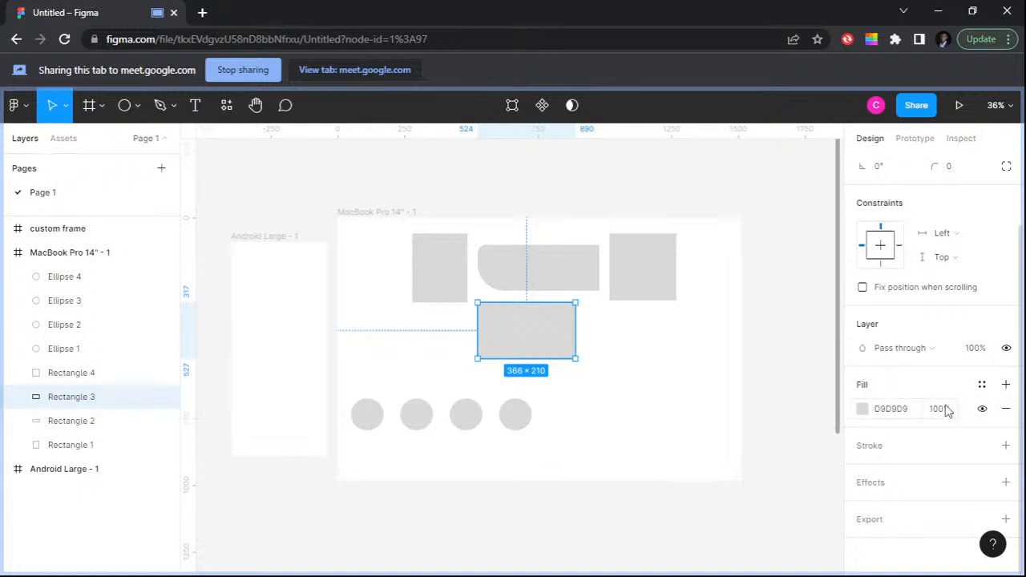
Step: Change Rectangle 3's solid fill to the vivid pink F0019F
{"action": "left_click", "coordinate": [862, 408]}
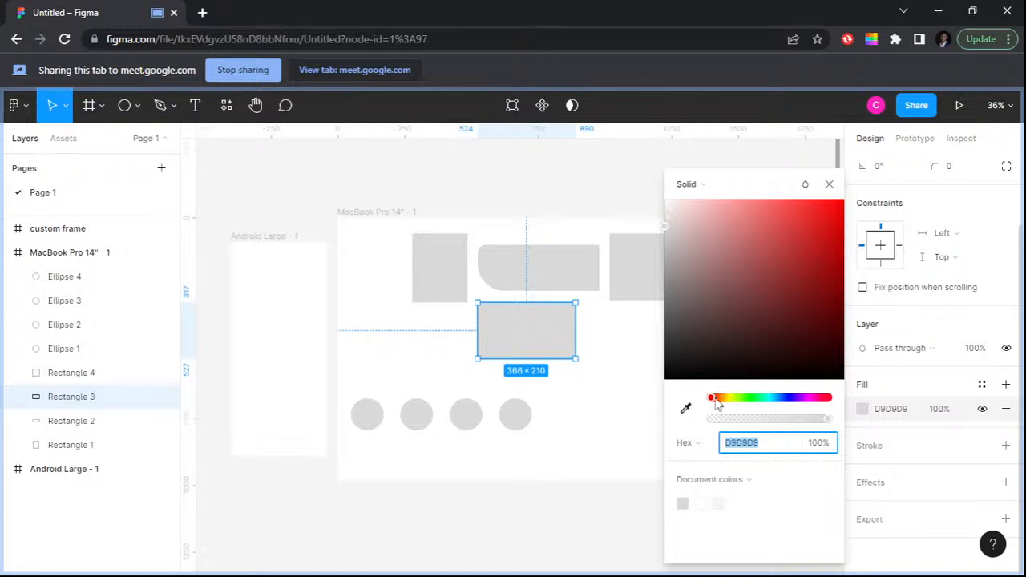
{"action": "left_click_drag", "start_coordinate": [713, 405], "coordinate": [817, 424]}
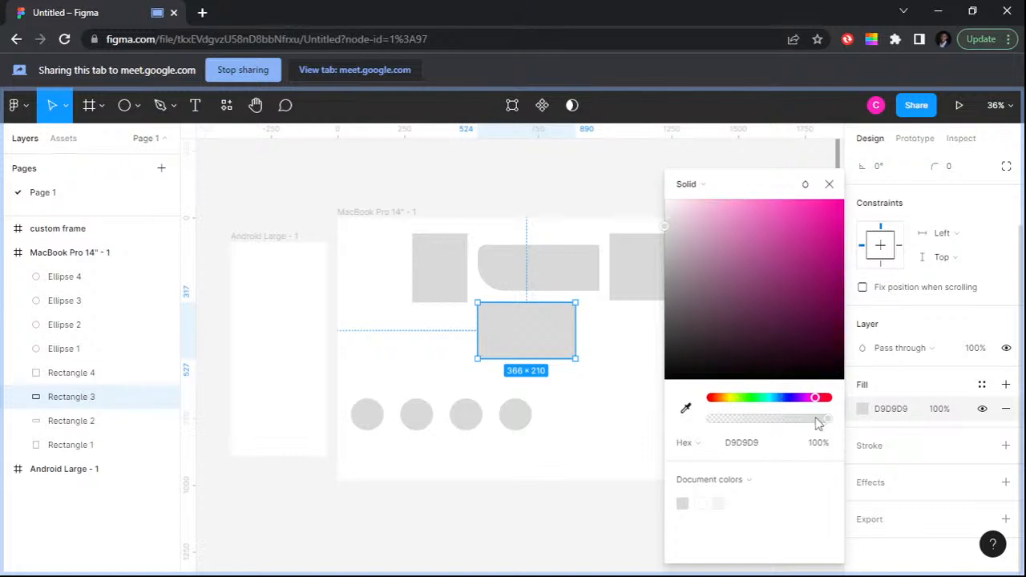
{"action": "left_click", "coordinate": [817, 207]}
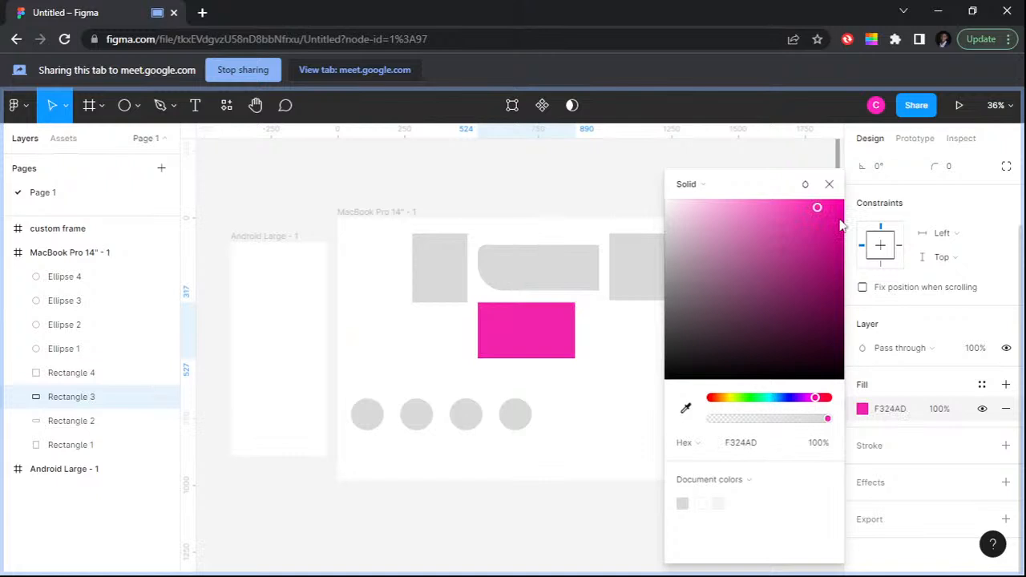
{"action": "left_click_drag", "start_coordinate": [841, 225], "coordinate": [838, 214]}
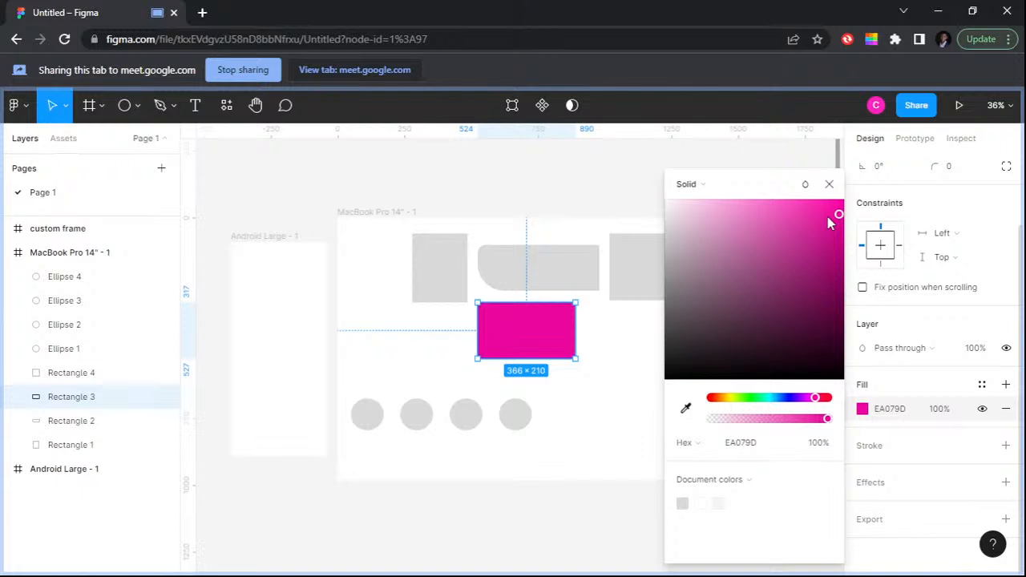
{"action": "left_click_drag", "start_coordinate": [828, 222], "coordinate": [843, 214]}
Step: Try lowering Rectangle 3's fill opacity to 33% and below, and restore it to 100%
{"action": "left_click_drag", "start_coordinate": [831, 425], "coordinate": [751, 435]}
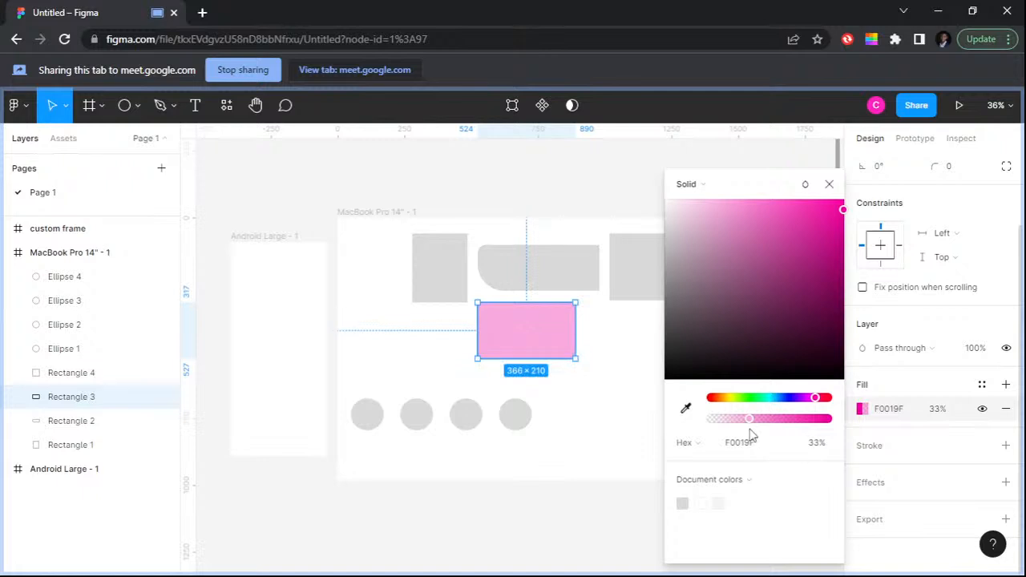
{"action": "left_click_drag", "start_coordinate": [750, 433], "coordinate": [738, 434]}
{"action": "left_click_drag", "start_coordinate": [801, 433], "coordinate": [842, 429]}
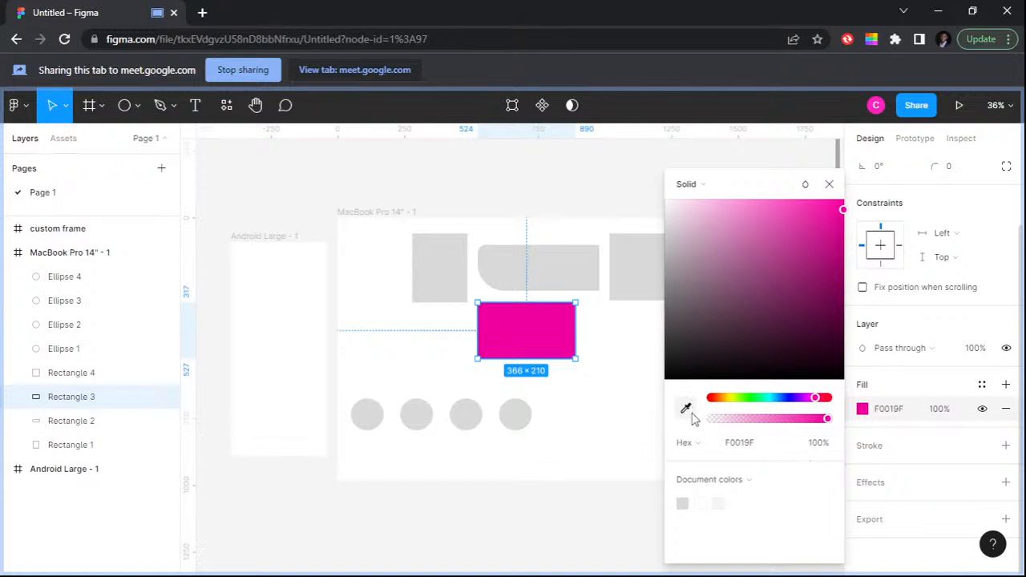
Step: Activate the eyedropper for sampling Rectangle 3's fill color
{"action": "left_click", "coordinate": [687, 409]}
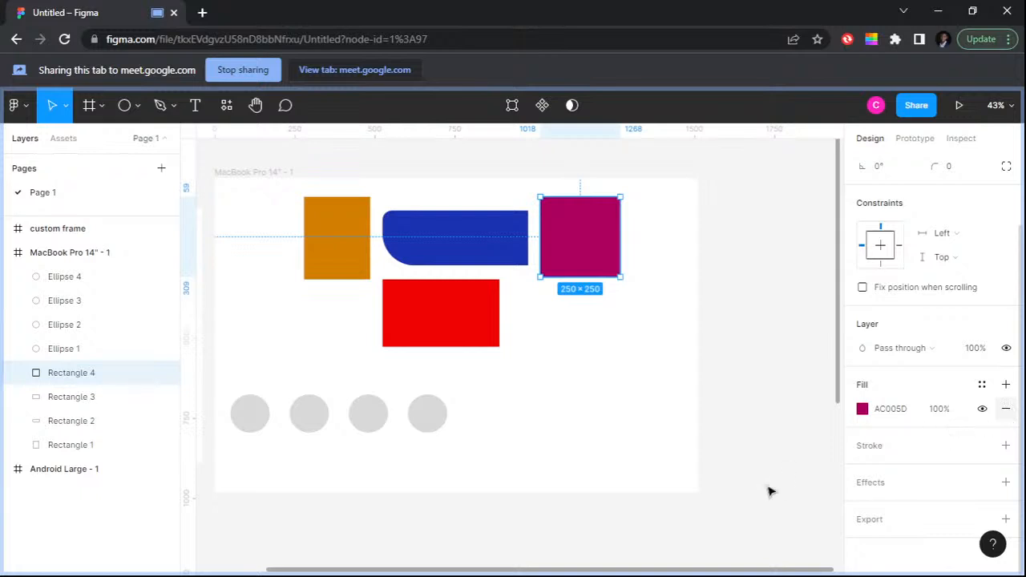
Step: Remove Rectangle 4's AC005D fill, undo the removal, and hide the fill instead
{"action": "left_click", "coordinate": [1006, 409]}
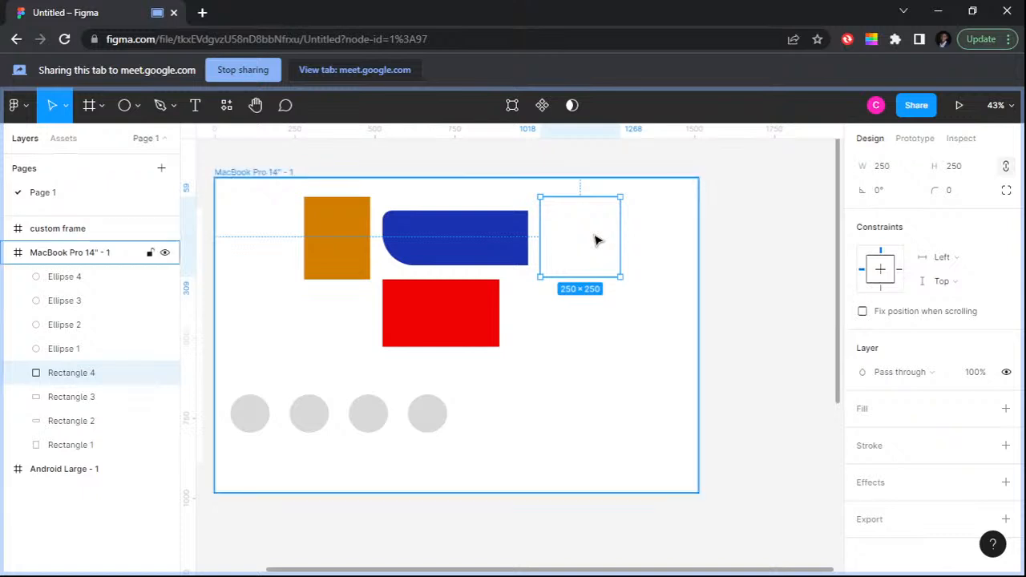
{"action": "key", "text": "ctrl+alt+v"}
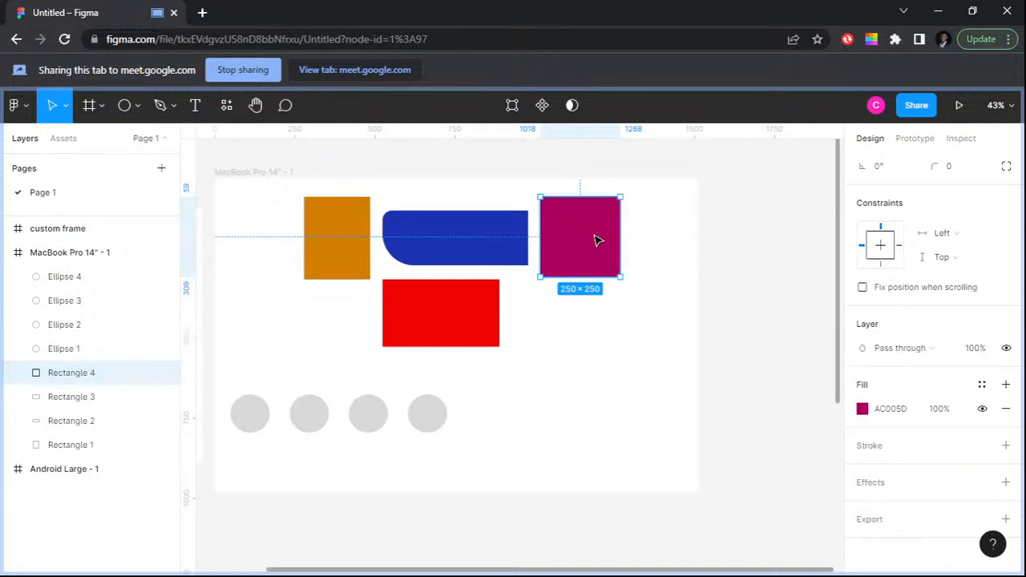
{"action": "left_click", "coordinate": [983, 410]}
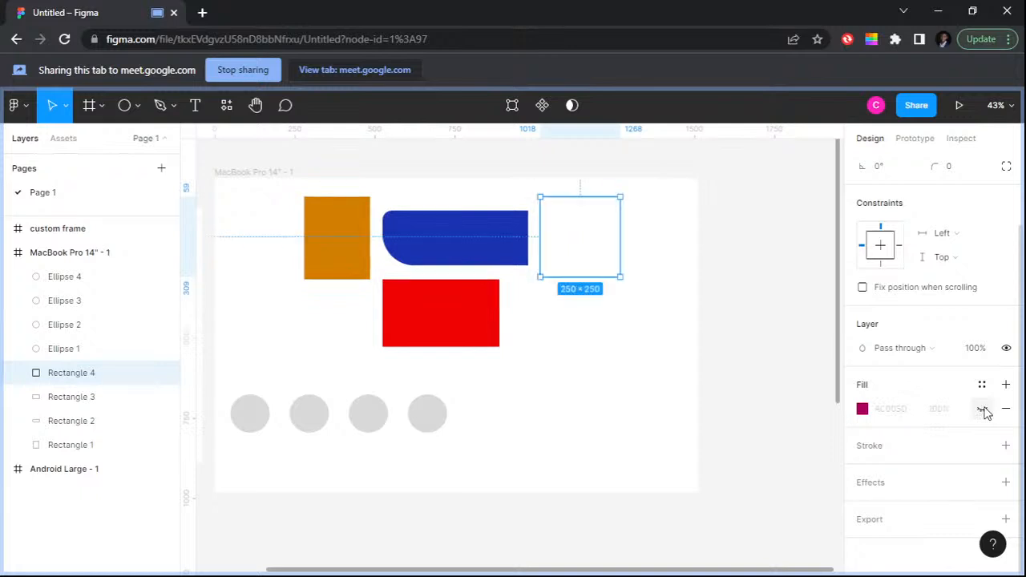
Step: Show Rectangle 4's hidden fill again, then try its opacity at 20% and restore it to 100%
{"action": "left_click", "coordinate": [983, 410]}
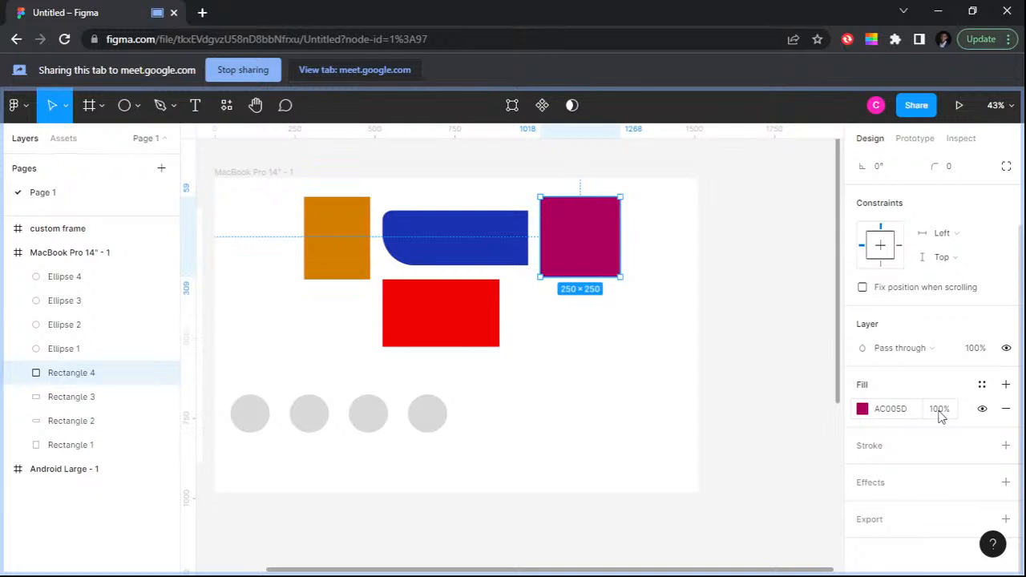
{"action": "left_click", "coordinate": [939, 410]}
{"action": "type", "text": "20"}
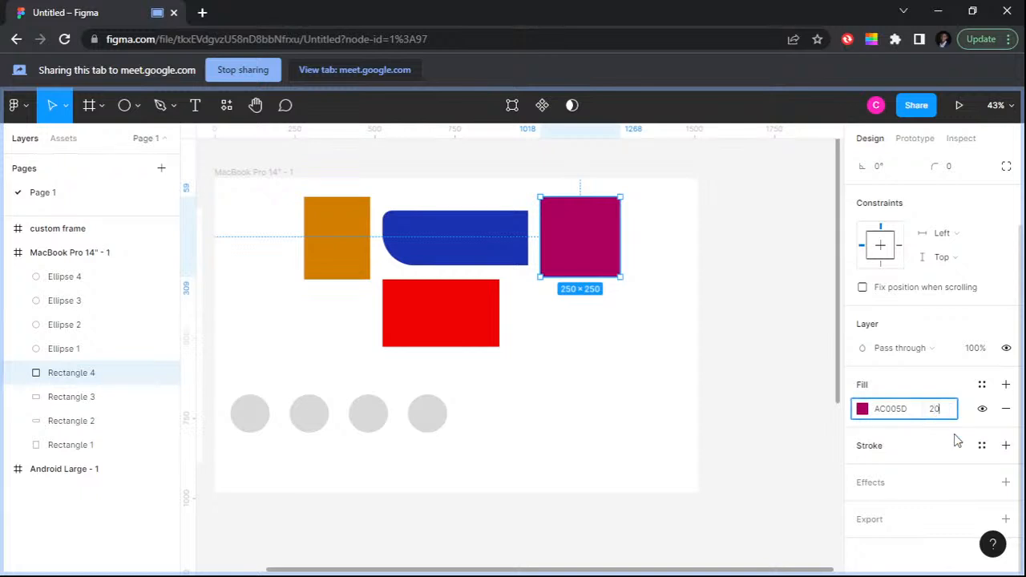
{"action": "key", "text": "Return"}
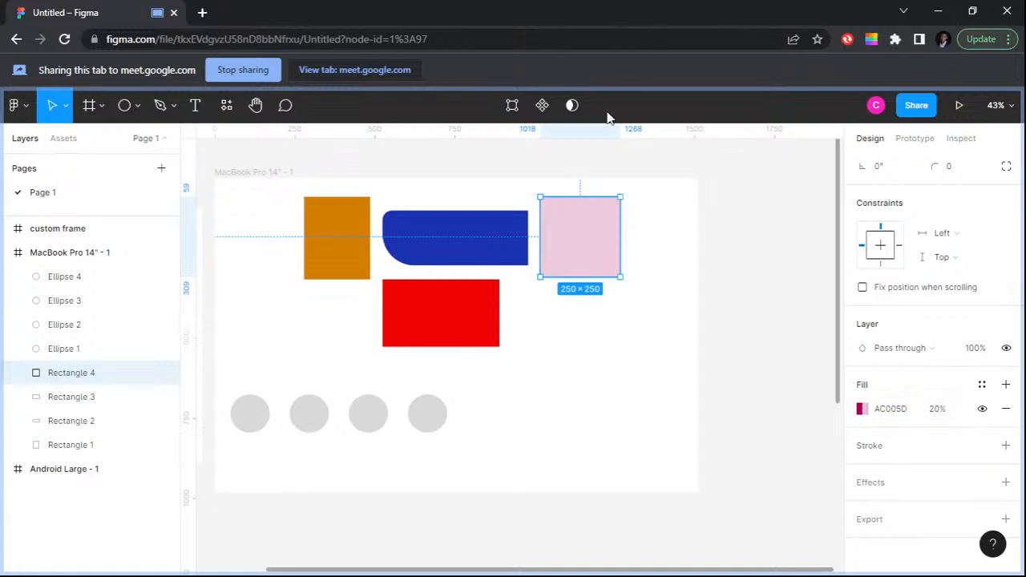
{"action": "left_click", "coordinate": [946, 421]}
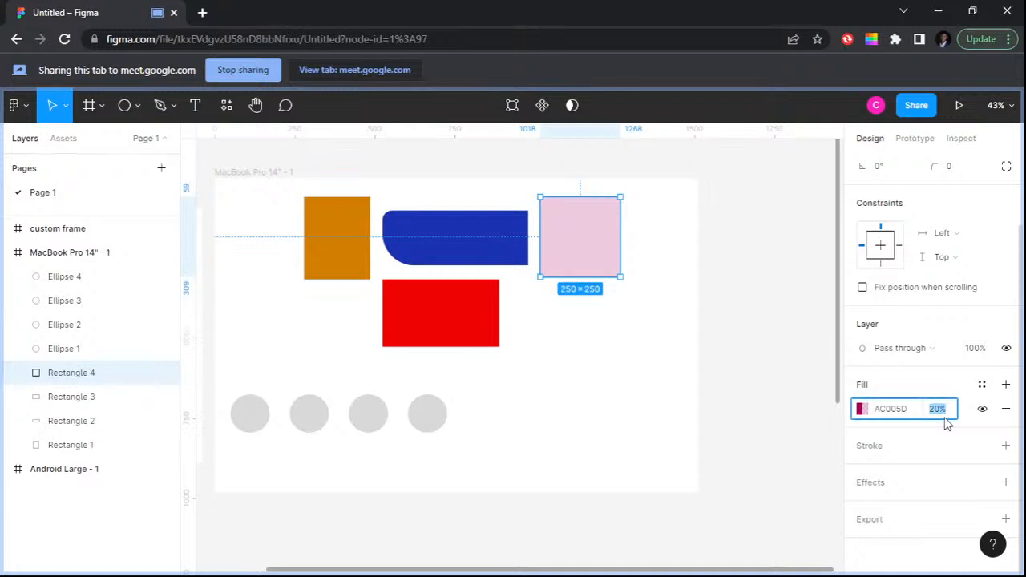
{"action": "type", "text": "100"}
{"action": "key", "text": "Return"}
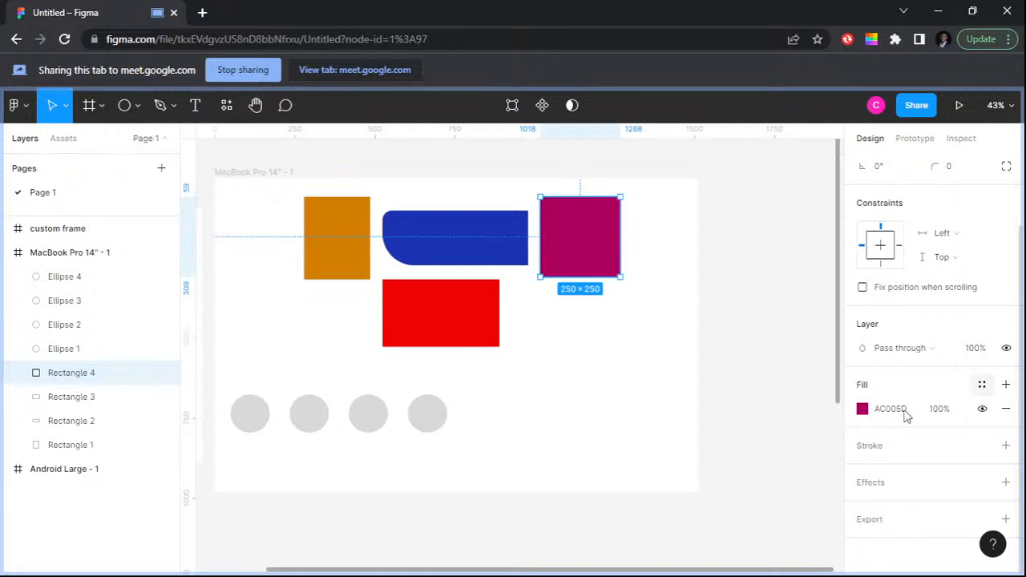
Step: Add a second fill of 000000 above Rectangle 4's AC005D fill and set its opacity to 60%
{"action": "left_click", "coordinate": [1007, 386]}
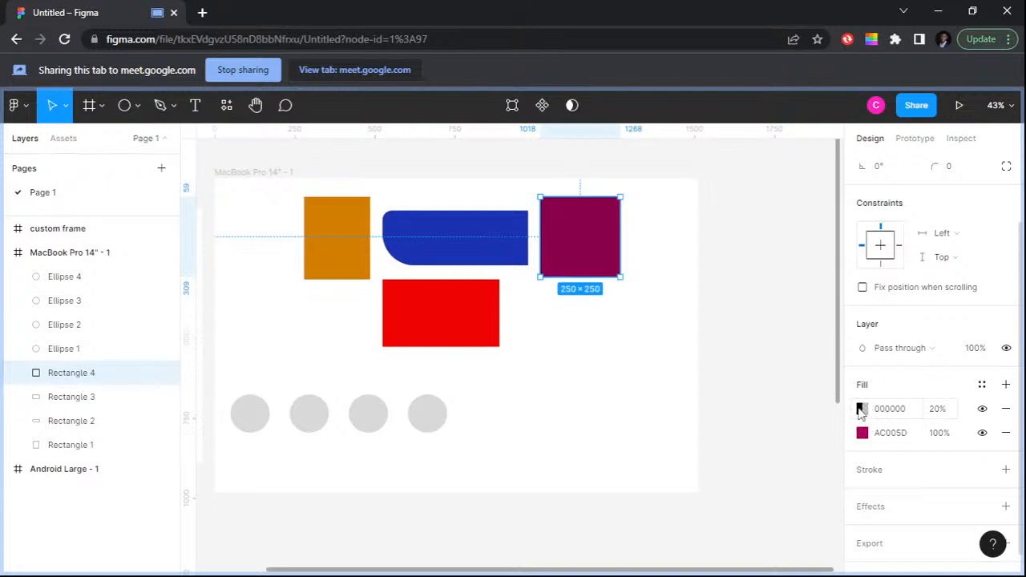
{"action": "left_click", "coordinate": [860, 409]}
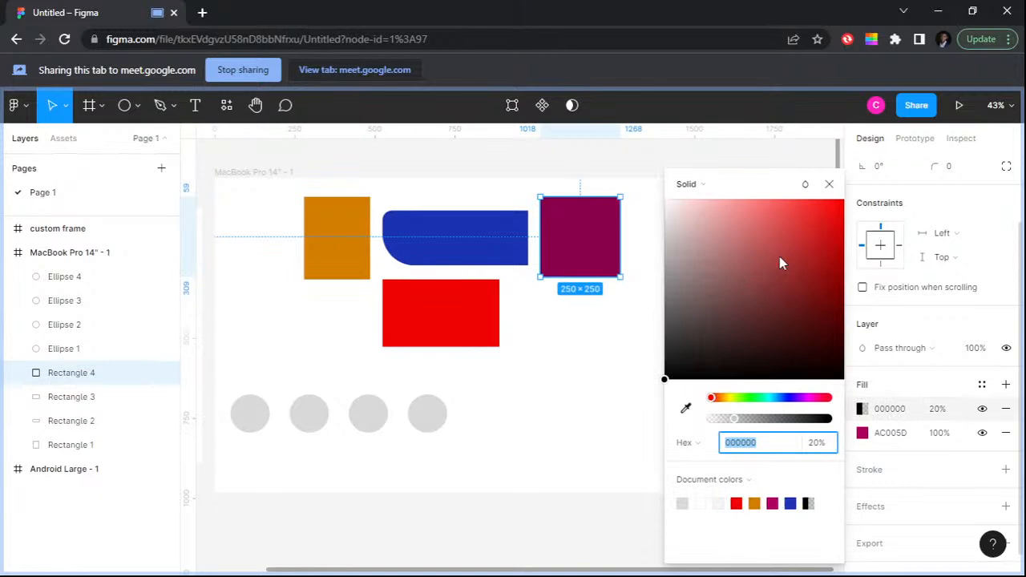
{"action": "left_click_drag", "start_coordinate": [779, 256], "coordinate": [830, 380]}
{"action": "left_click", "coordinate": [938, 409]}
{"action": "type", "text": "60"}
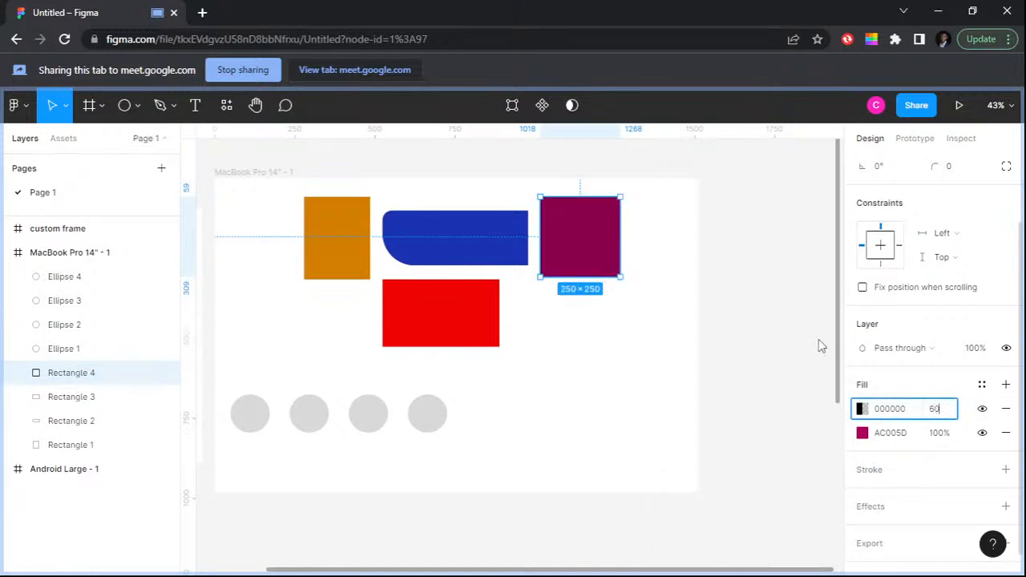
{"action": "key", "text": "Return"}
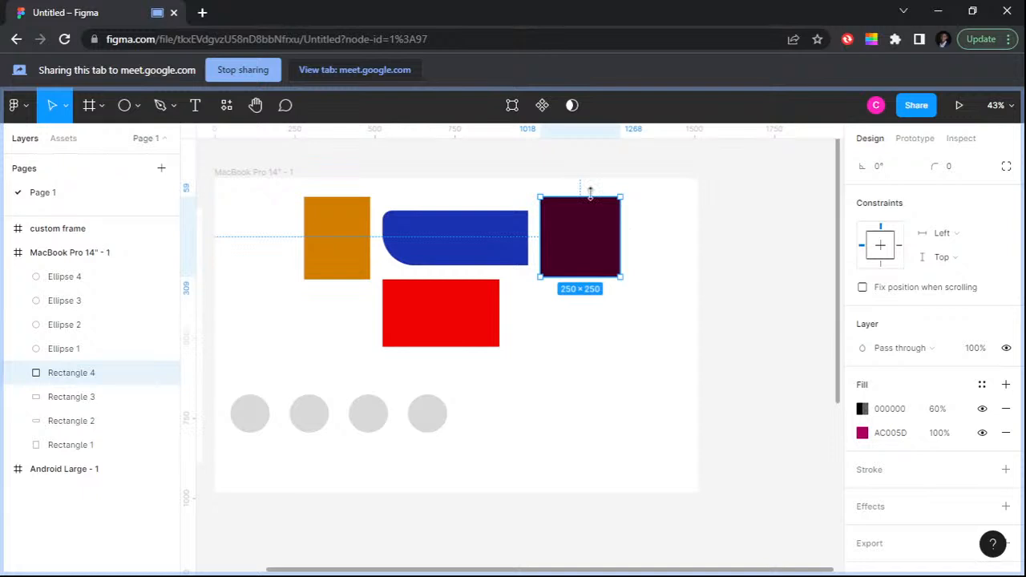
Step: Hide Rectangle 4's 000000 overlay fill to compare the colors, and show it again
{"action": "key", "text": "shift+2"}
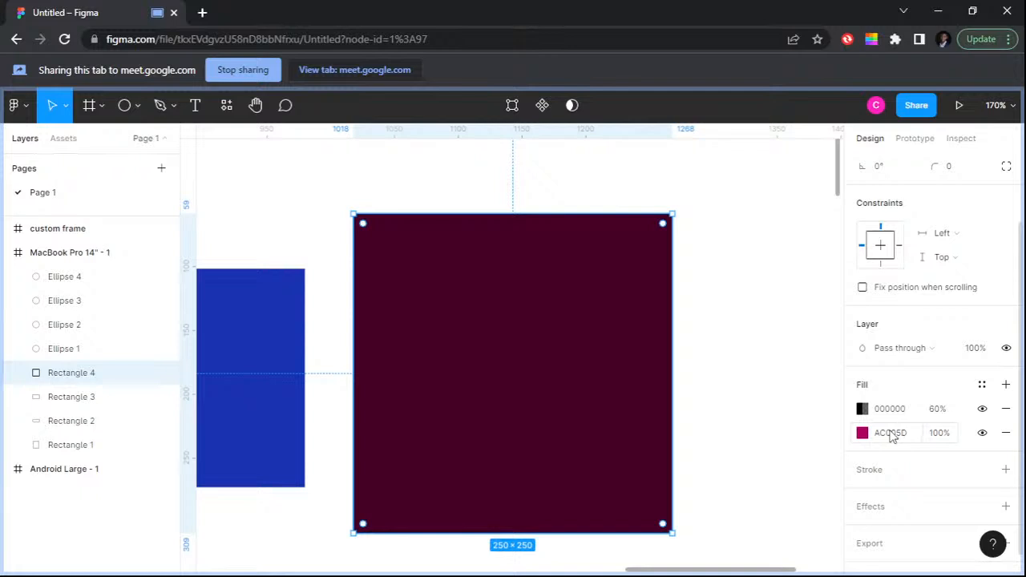
{"action": "left_click", "coordinate": [981, 409]}
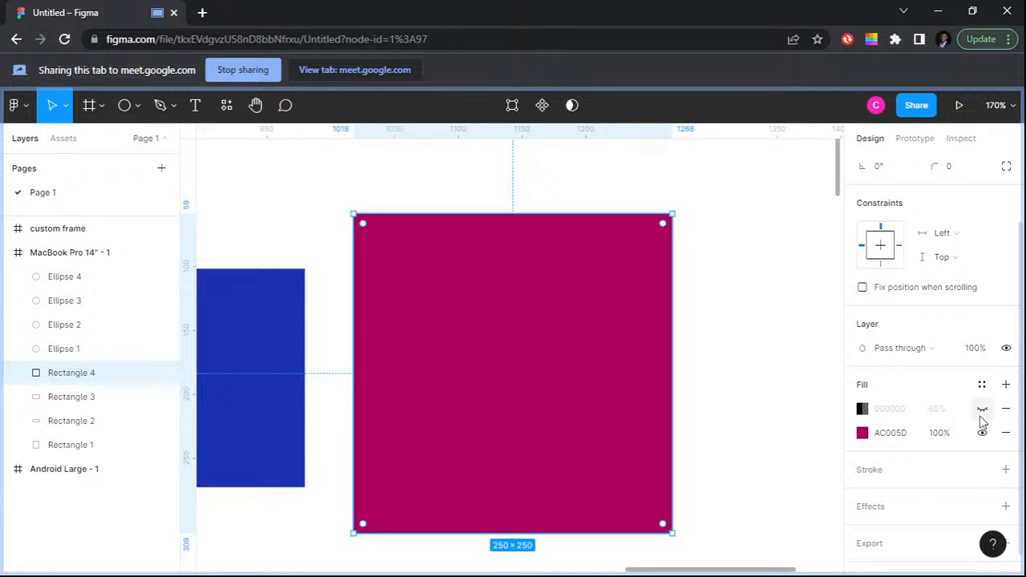
{"action": "left_click", "coordinate": [982, 410]}
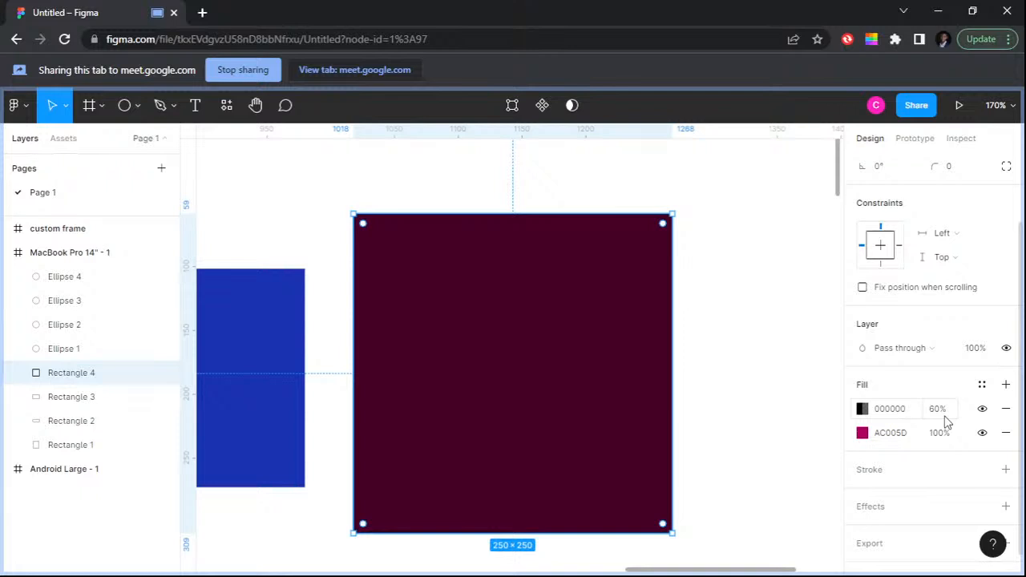
Step: Change the color of Rectangle 4's upper fill from black to the muted red A93A3A
{"action": "left_click", "coordinate": [863, 410]}
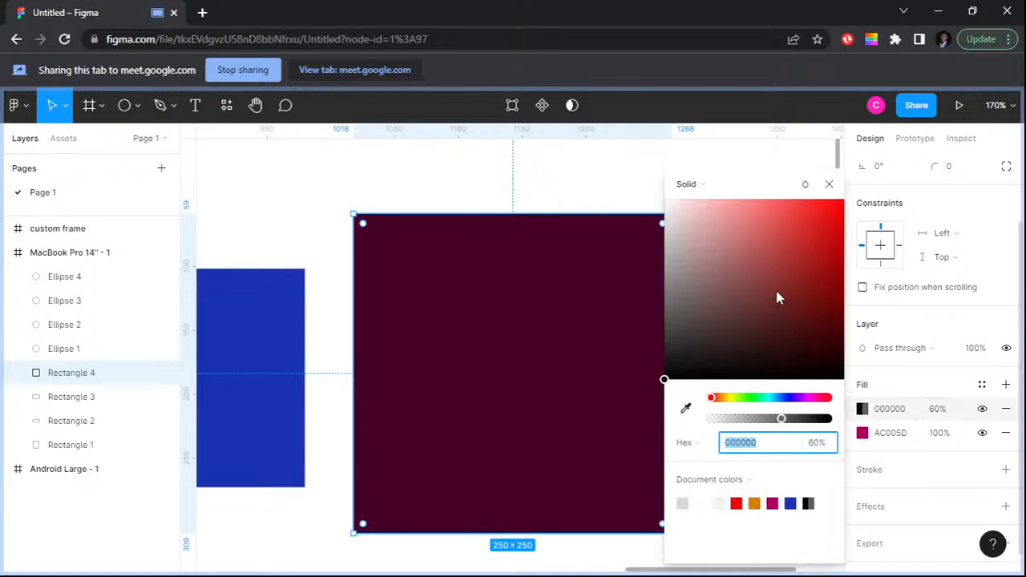
{"action": "left_click", "coordinate": [799, 241]}
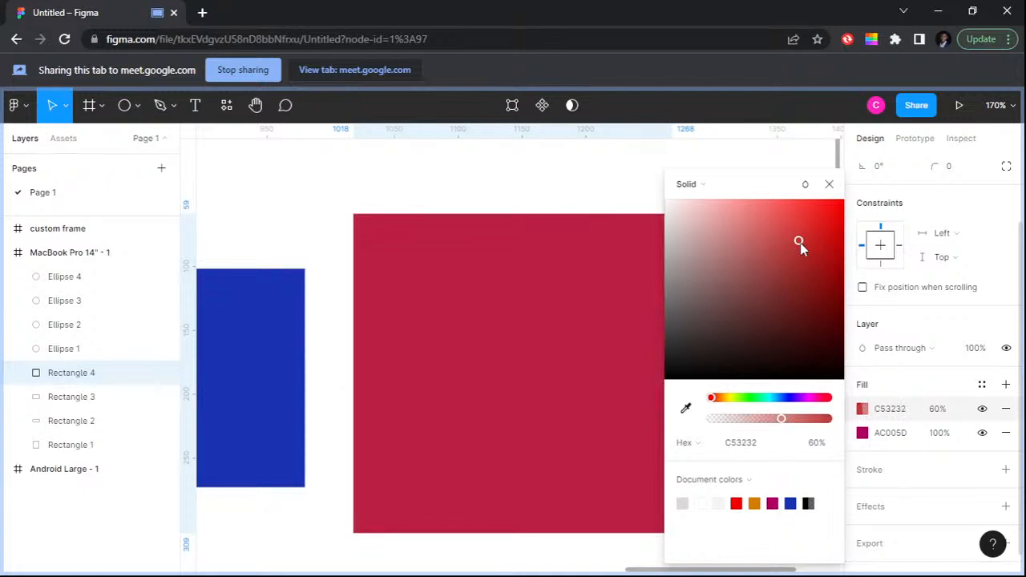
{"action": "left_click_drag", "start_coordinate": [800, 243], "coordinate": [782, 265]}
{"action": "left_click", "coordinate": [783, 268]}
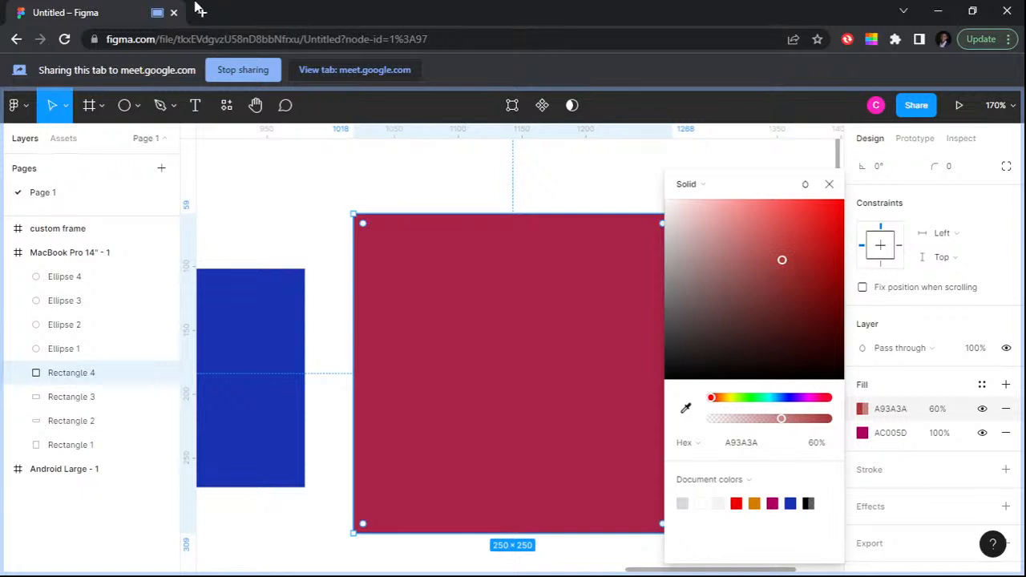
Step: Create a color style from Rectangle 4's two fills without giving it a name
{"action": "scroll", "coordinate": [882, 507], "scroll_direction": "up", "scroll_amount": 2}
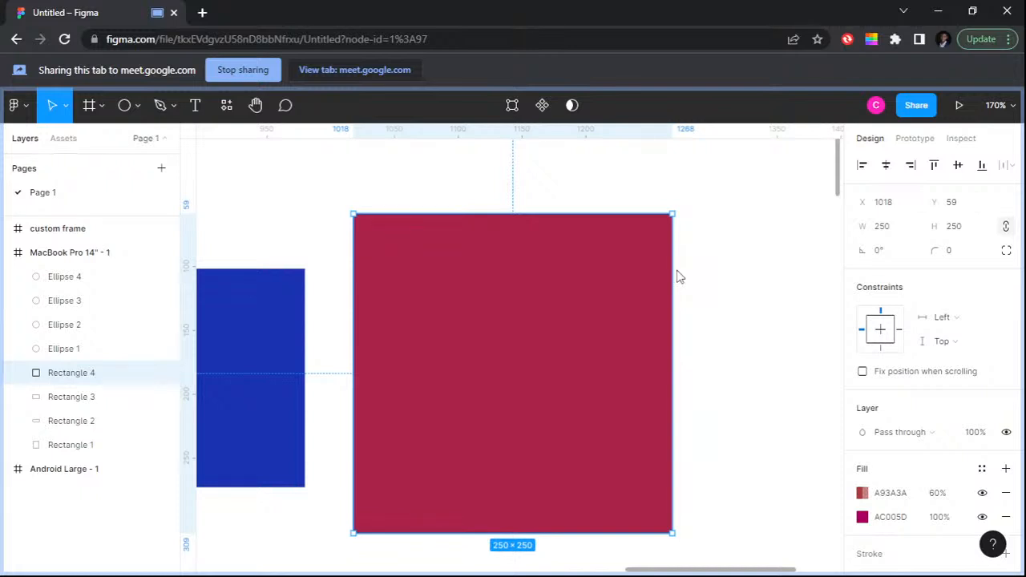
{"action": "scroll", "coordinate": [678, 276], "scroll_direction": "down", "scroll_amount": 5}
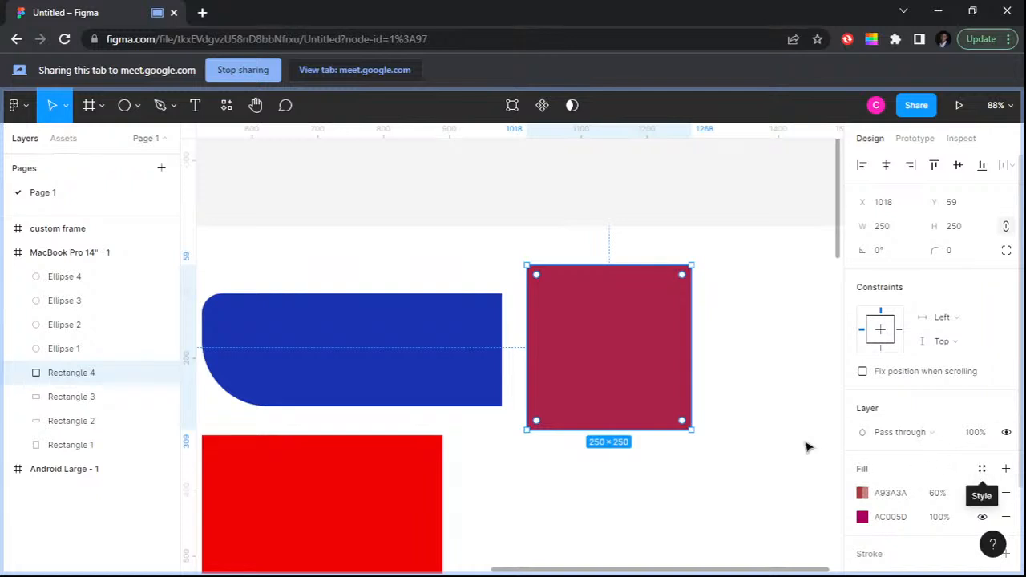
{"action": "scroll", "coordinate": [941, 426], "scroll_direction": "down", "scroll_amount": 2}
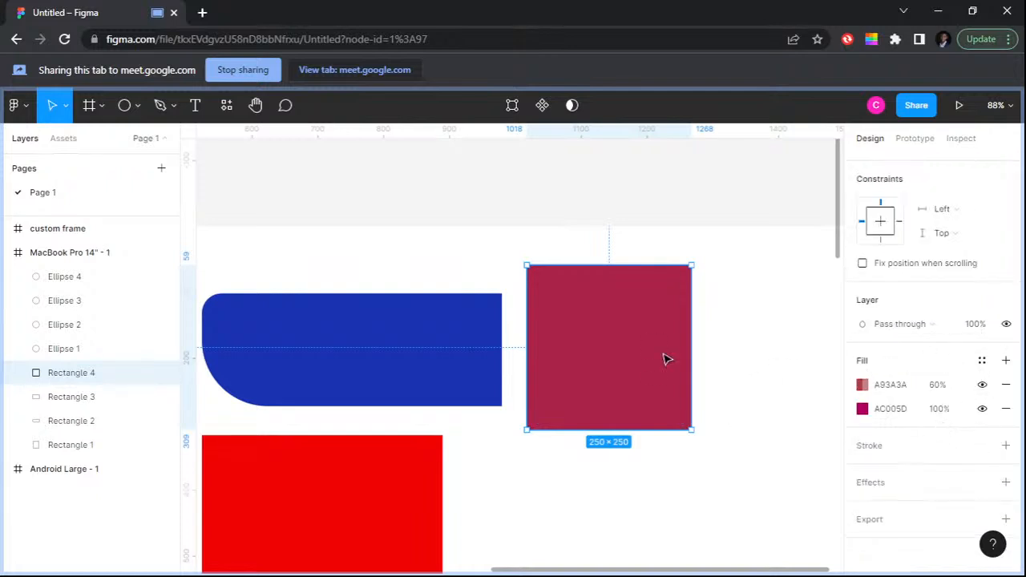
{"action": "left_click", "coordinate": [983, 361]}
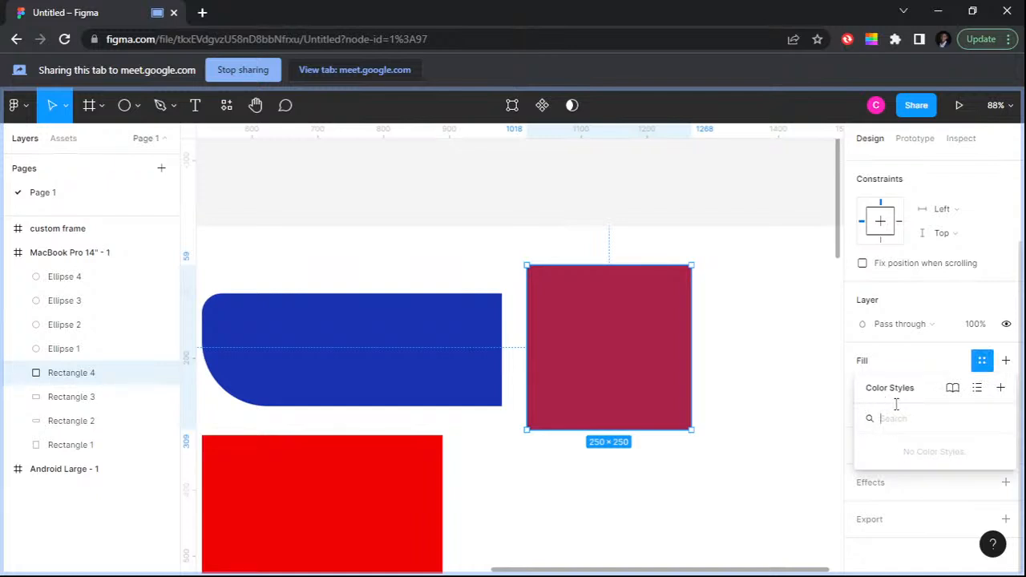
{"action": "left_click", "coordinate": [1000, 390]}
{"action": "left_click_drag", "start_coordinate": [559, 286], "coordinate": [346, 256]}
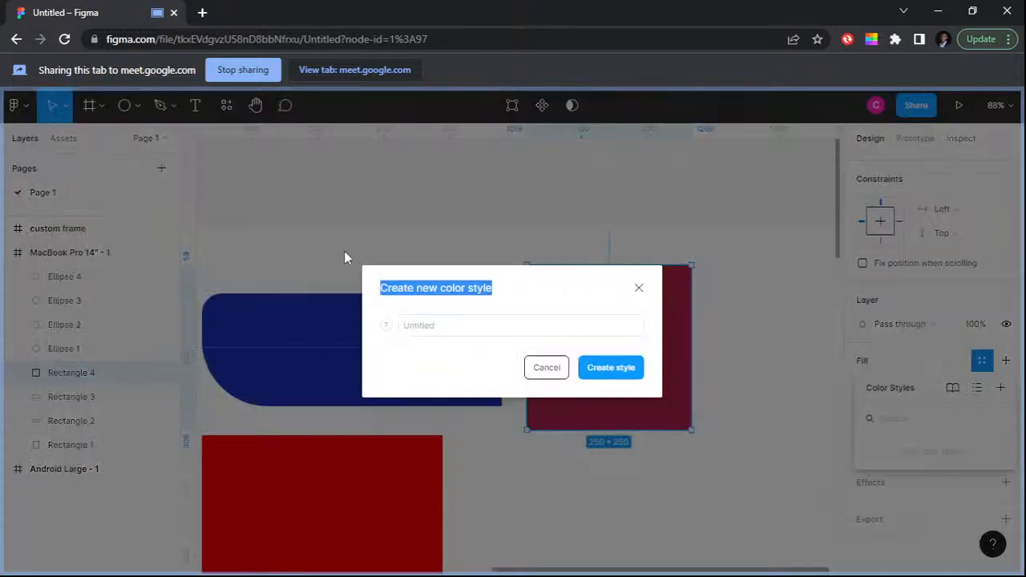
{"action": "left_click", "coordinate": [539, 286]}
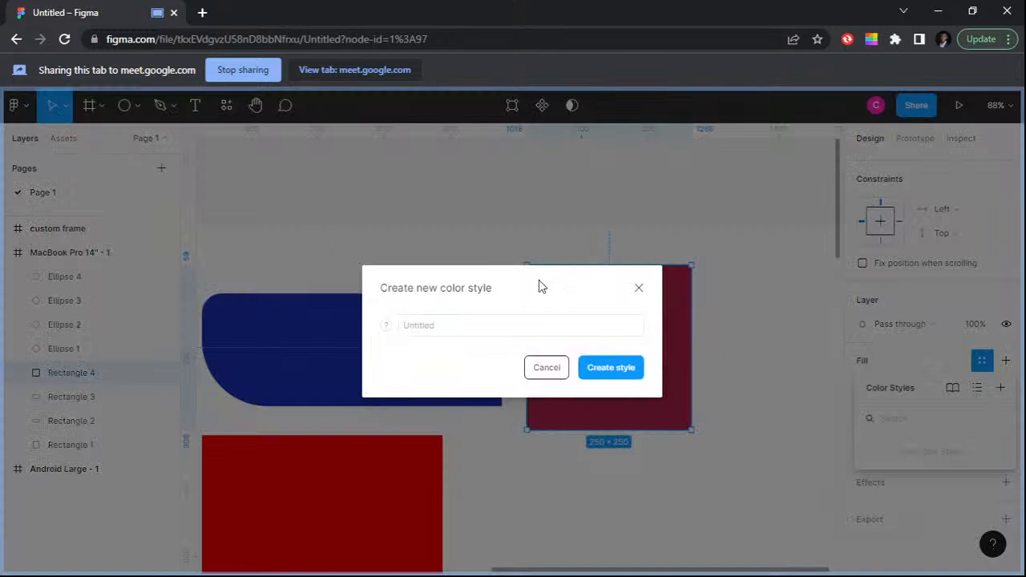
{"action": "left_click", "coordinate": [491, 323]}
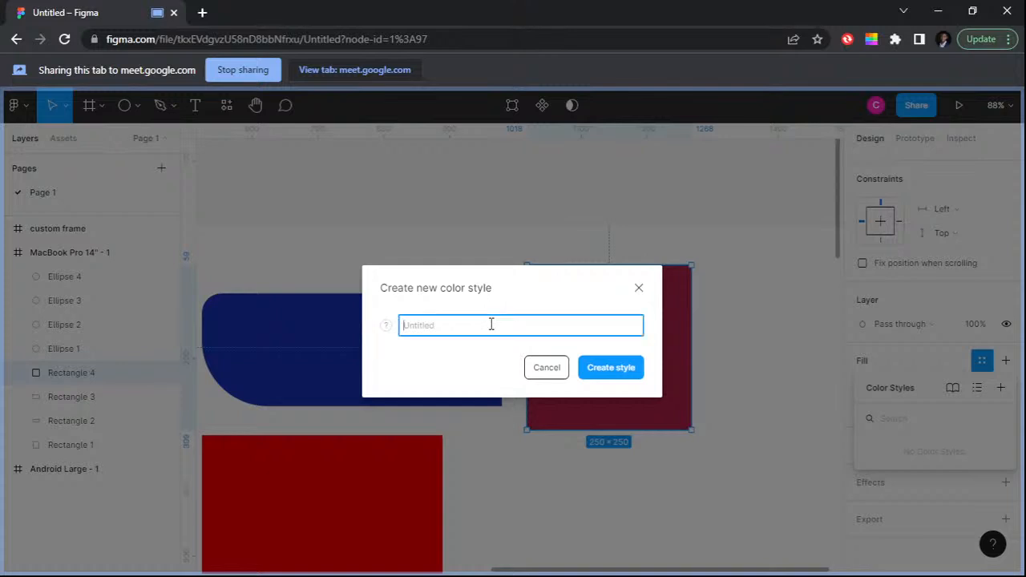
{"action": "key", "text": "Escape"}
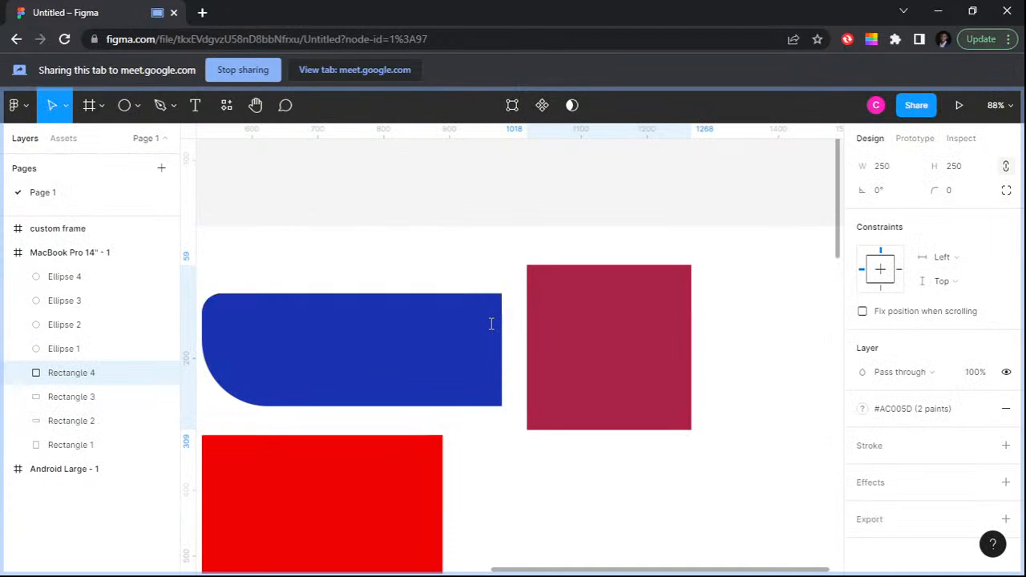
Step: Return to the Move tool and detach the unnamed color style from Rectangle 4's fills
{"action": "key", "text": "p"}
{"action": "left_click", "coordinate": [63, 103]}
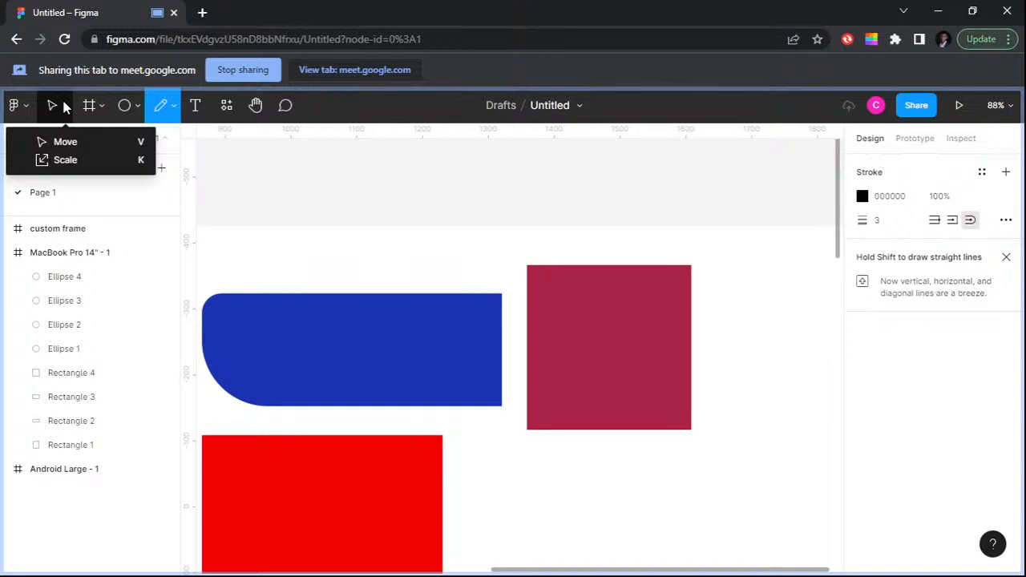
{"action": "left_click", "coordinate": [64, 106]}
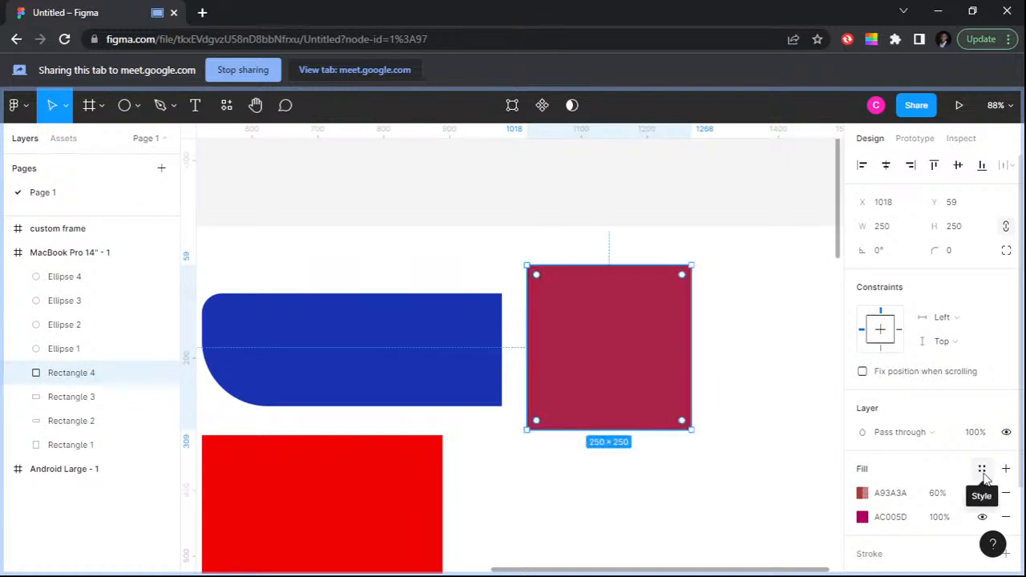
{"action": "key", "text": "alt+Tab"}
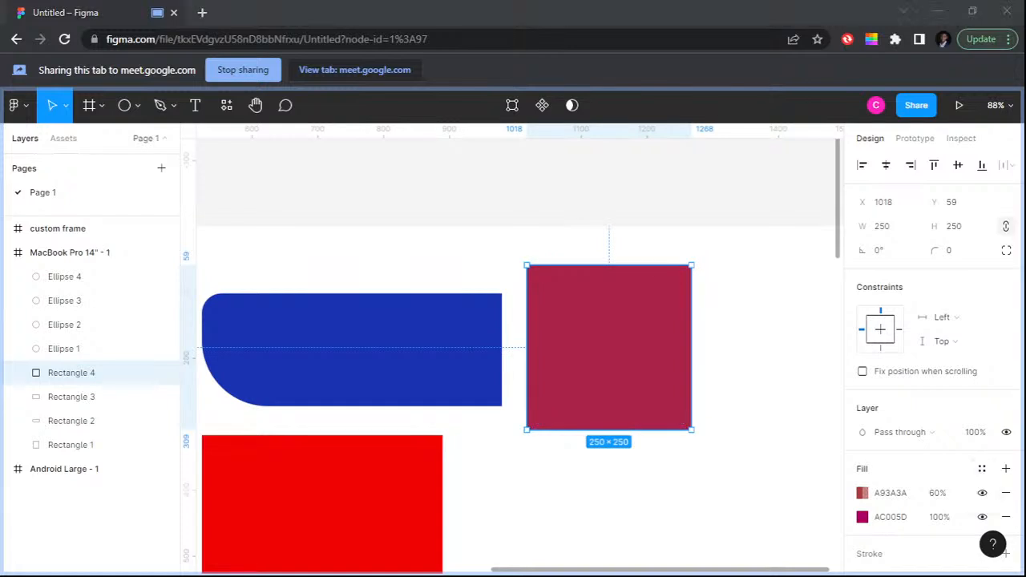
{"action": "key", "text": "alt+Tab"}
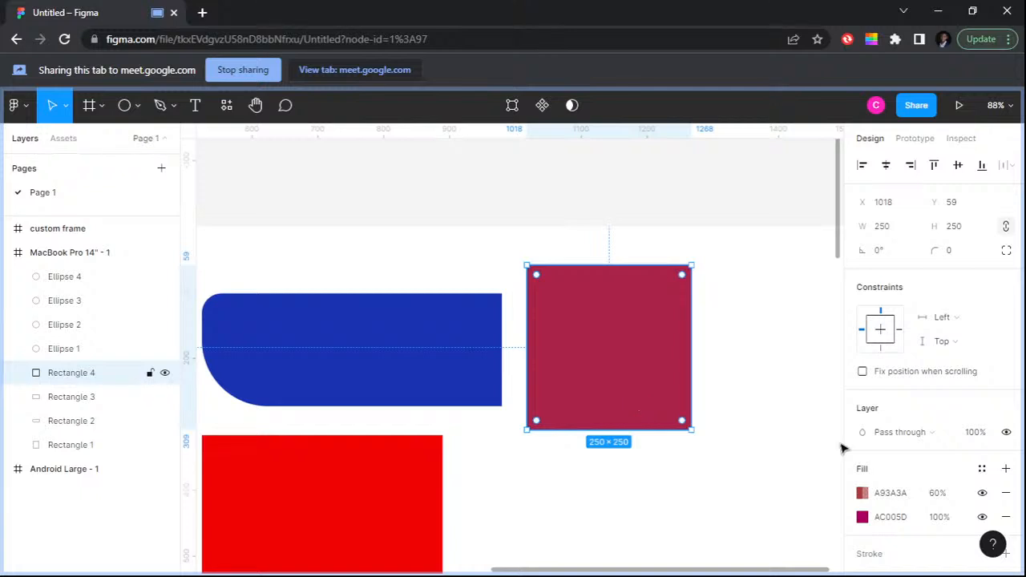
Step: Delete the unnamed color style from the file's color styles
{"action": "left_click", "coordinate": [982, 472]}
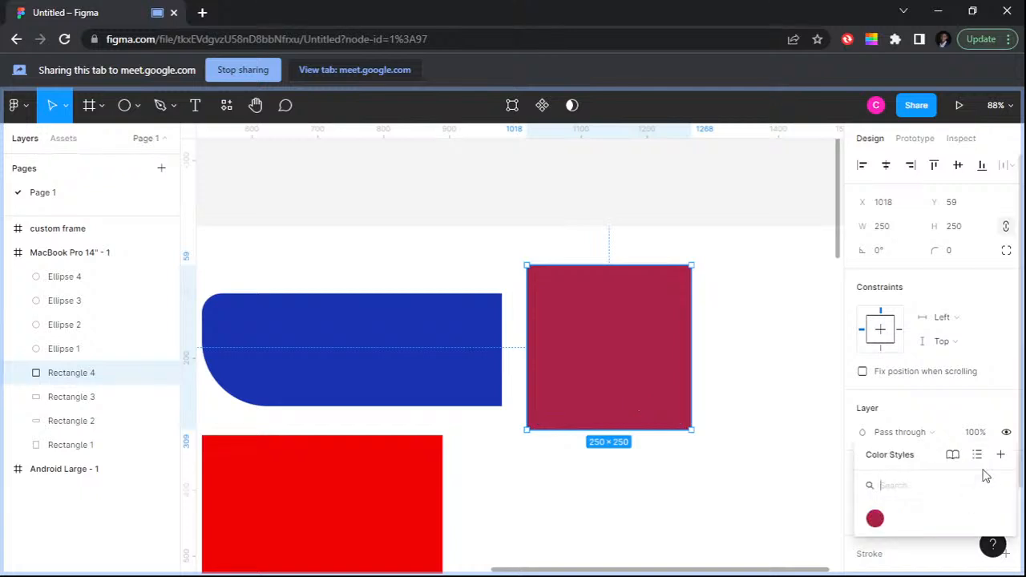
{"action": "right_click", "coordinate": [876, 518]}
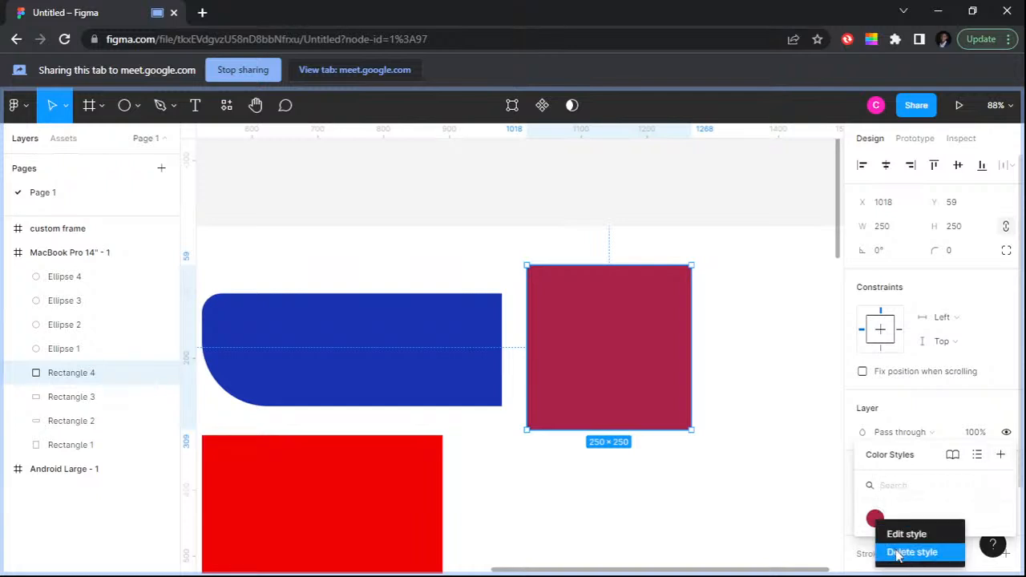
{"action": "left_click", "coordinate": [897, 553]}
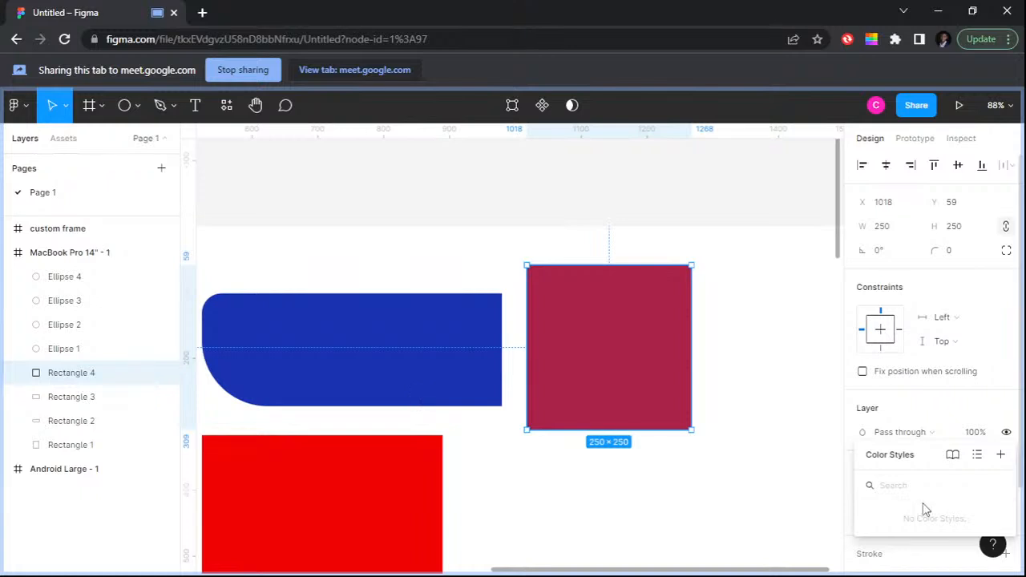
Step: Create a color style named "Primary color" from Rectangle 4's two fills
{"action": "left_click", "coordinate": [1001, 455]}
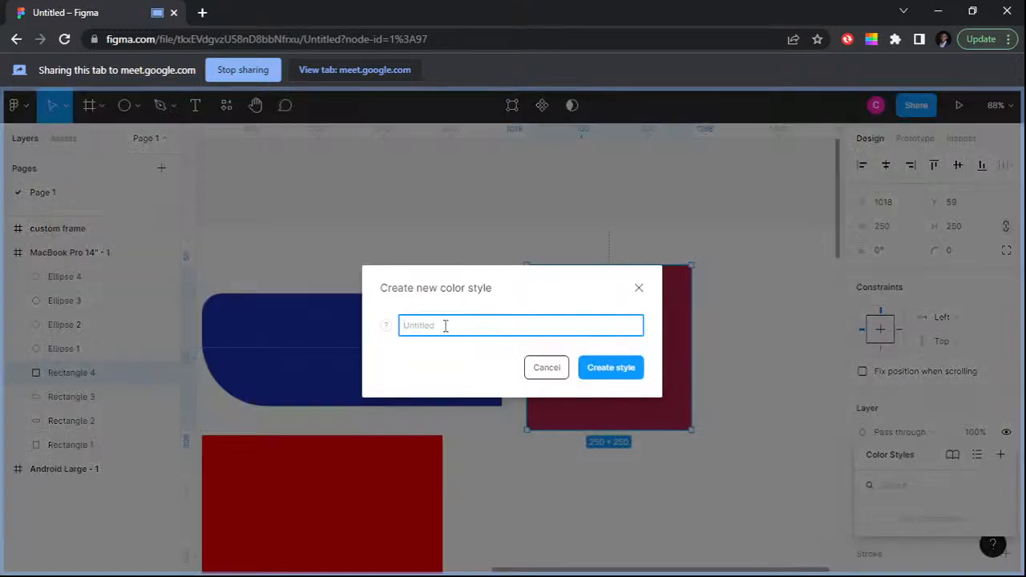
{"action": "type", "text": "Primary color"}
{"action": "left_click", "coordinate": [591, 294]}
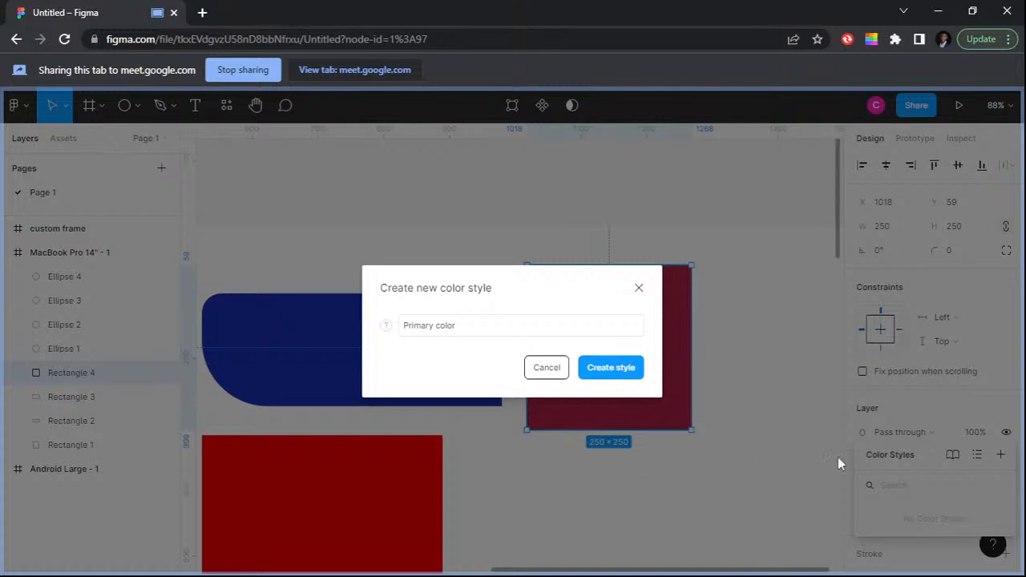
{"action": "left_click", "coordinate": [638, 368]}
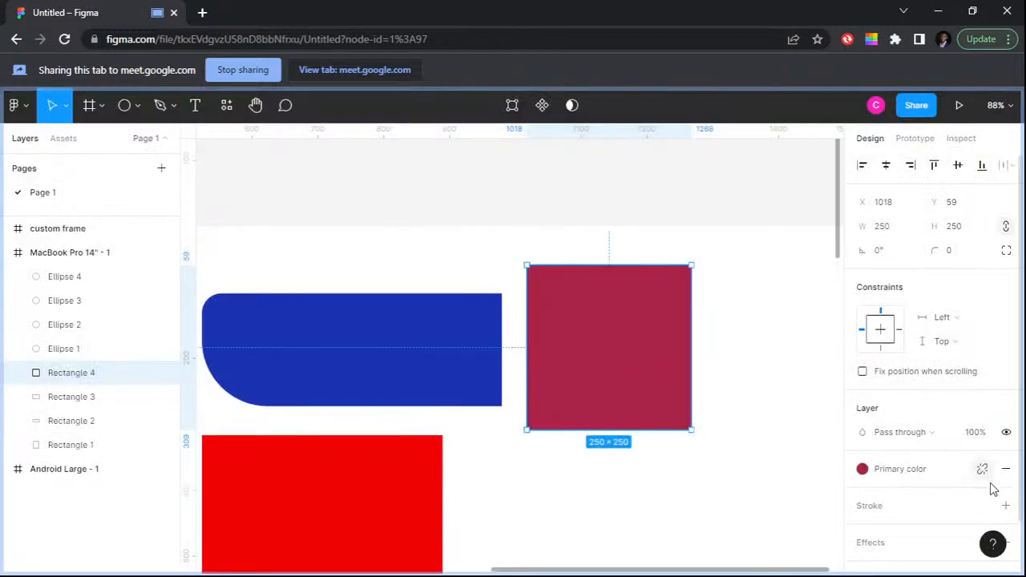
{"action": "scroll", "coordinate": [898, 437], "scroll_direction": "down", "scroll_amount": 1}
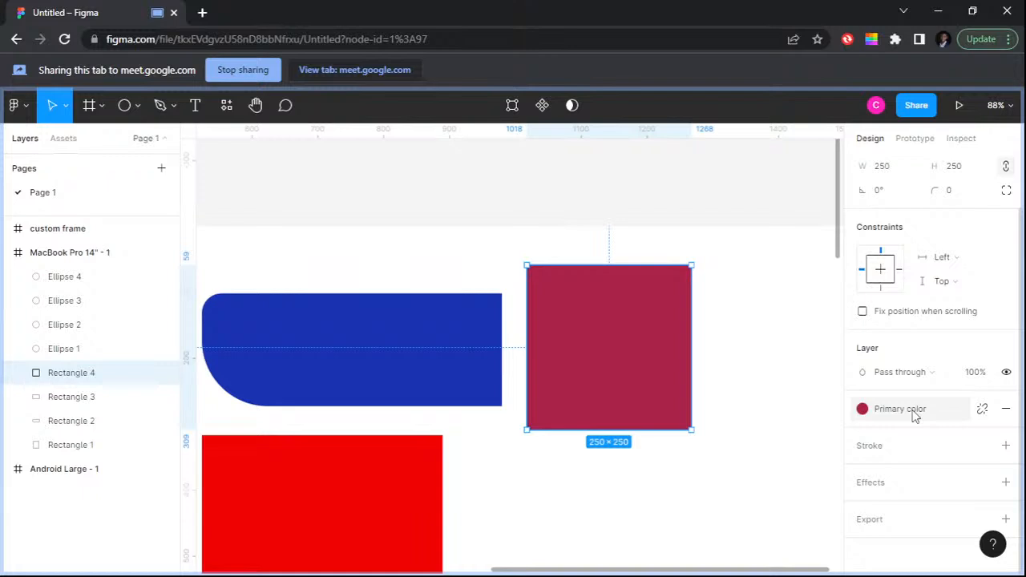
{"action": "mouse_move", "coordinate": [678, 365]}
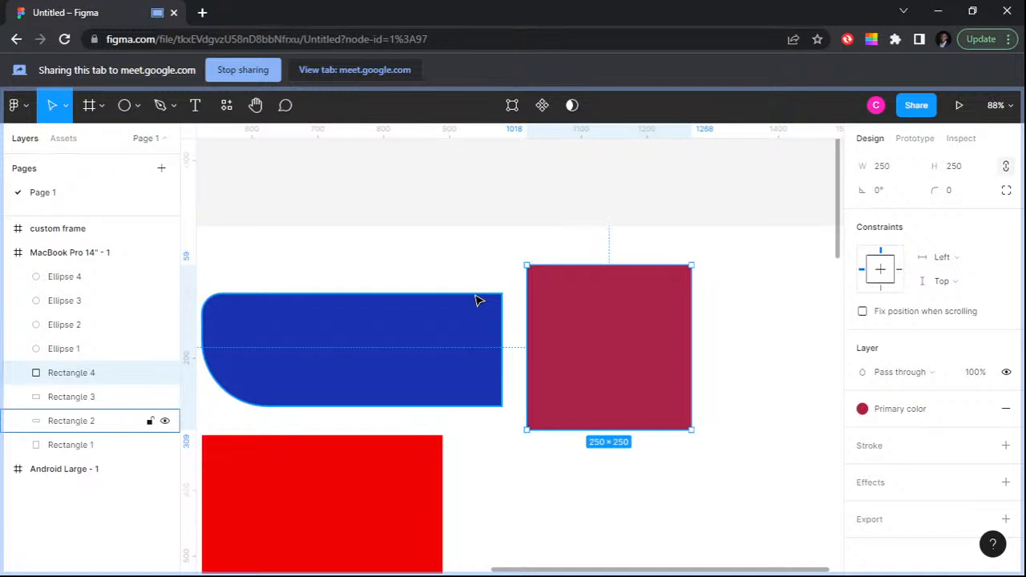
Step: Apply the "Primary color" style to the ellipses in the MacBook Pro 14" - 1 frame and select all four together
{"action": "scroll", "coordinate": [475, 301], "scroll_direction": "down", "scroll_amount": 1}
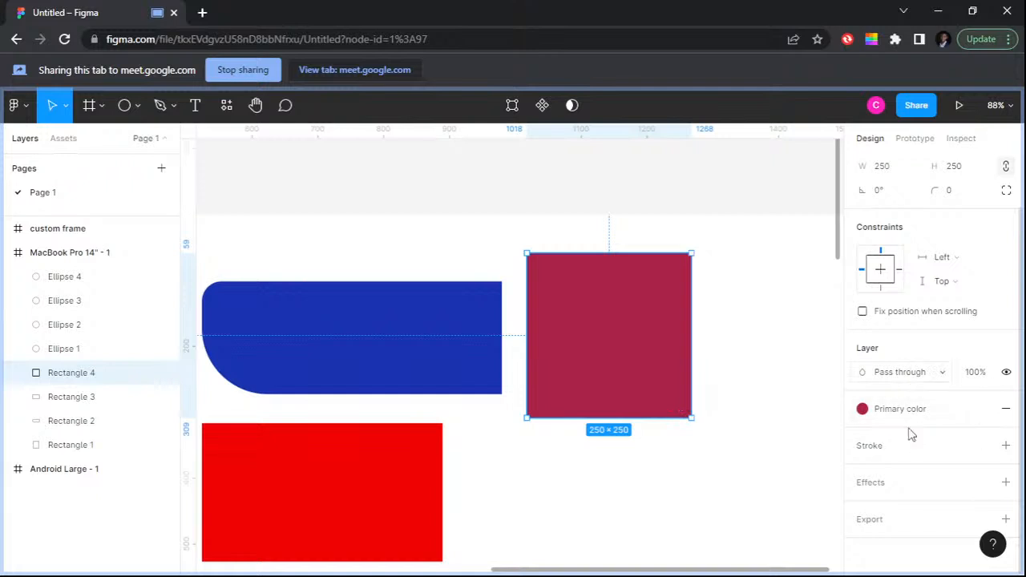
{"action": "scroll", "coordinate": [583, 283], "scroll_direction": "down", "scroll_amount": 3}
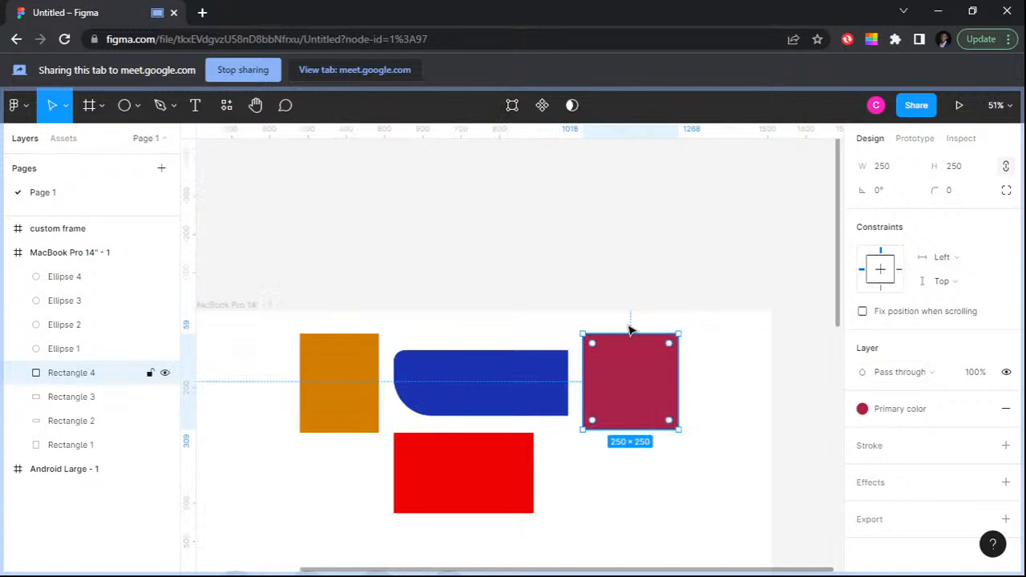
{"action": "left_click", "coordinate": [737, 300]}
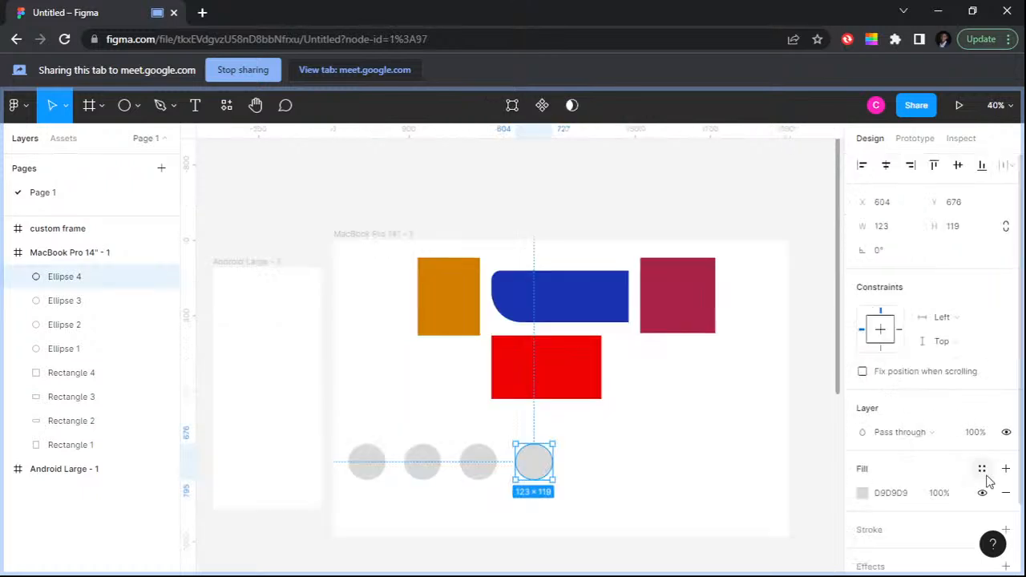
{"action": "left_click", "coordinate": [988, 480]}
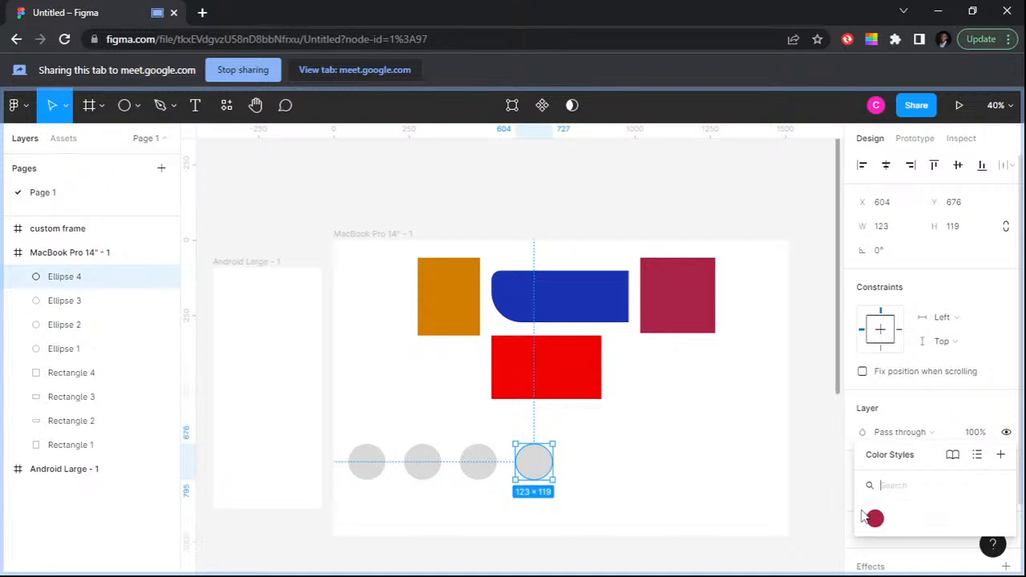
{"action": "left_click", "coordinate": [873, 518]}
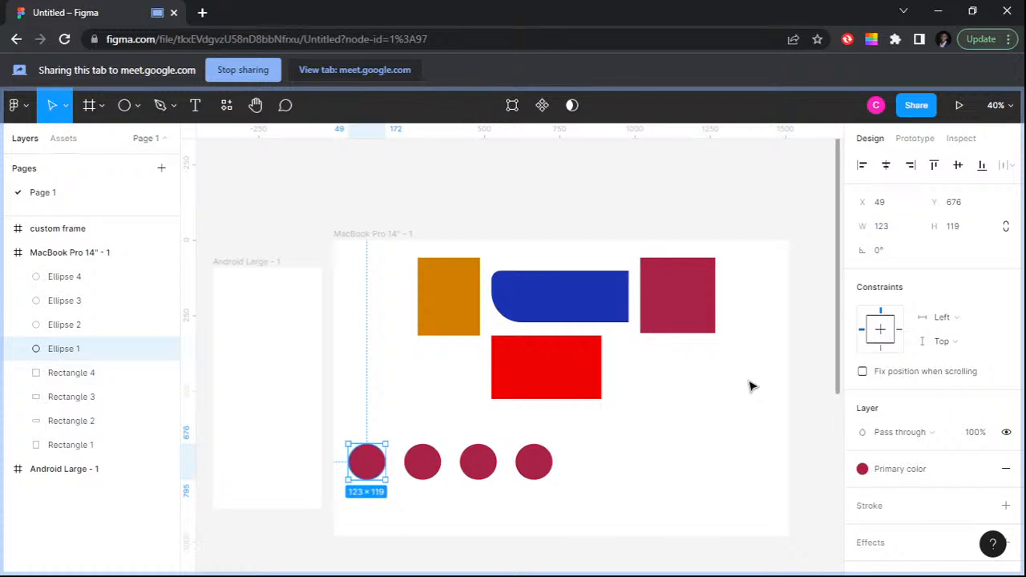
{"action": "left_click_drag", "start_coordinate": [569, 489], "coordinate": [344, 440]}
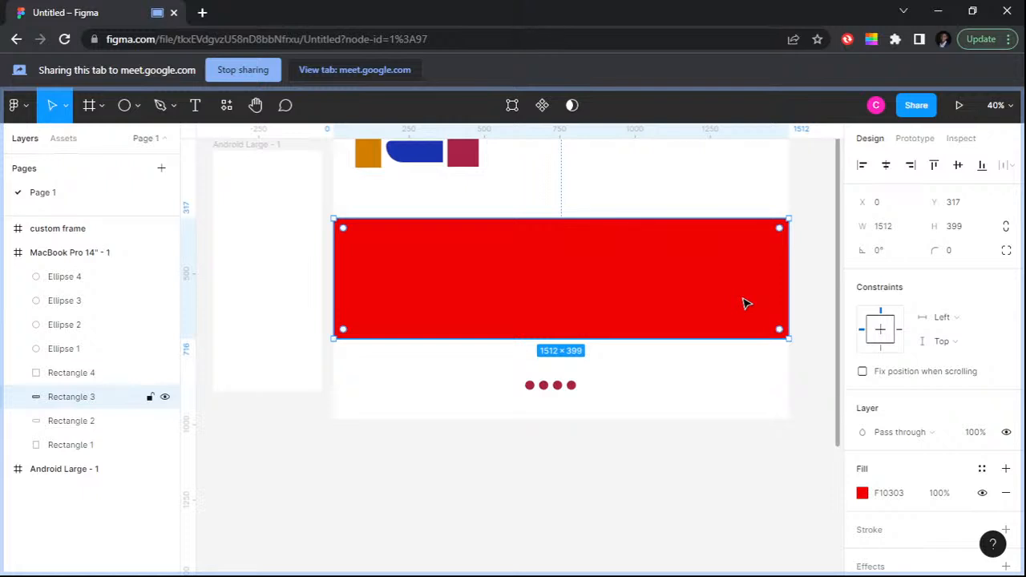
Step: Change Rectangle 3's solid fill to a Linear gradient, keeping Document colors as the swatch source
{"action": "left_click", "coordinate": [862, 492]}
{"action": "left_click", "coordinate": [760, 474]}
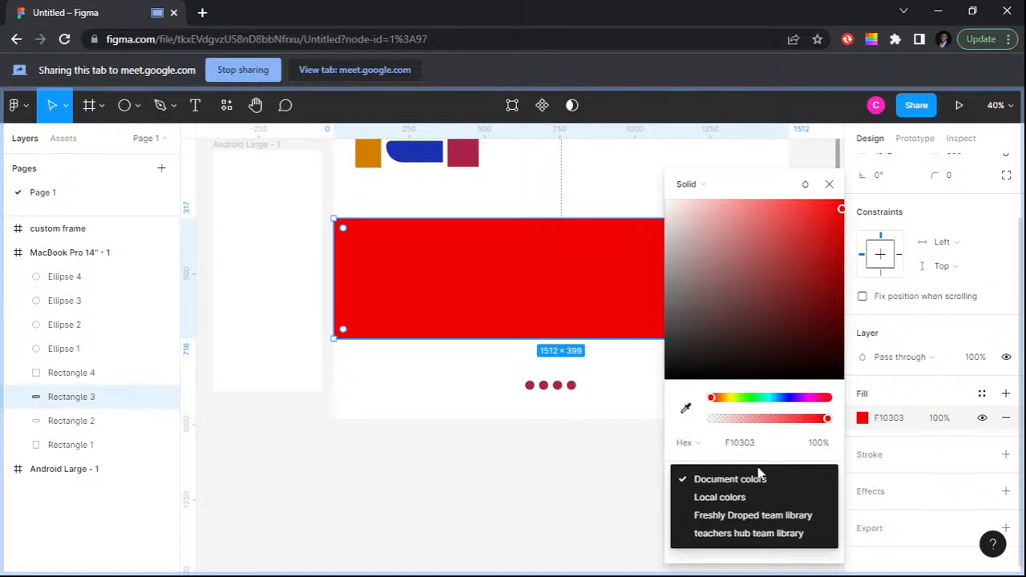
{"action": "left_click", "coordinate": [759, 478]}
{"action": "left_click", "coordinate": [689, 184]}
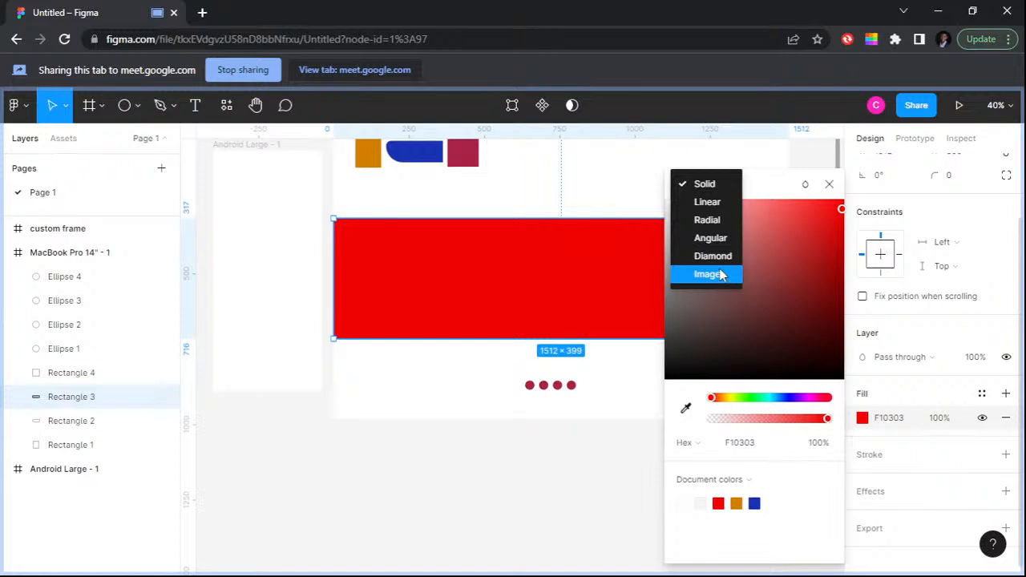
{"action": "left_click", "coordinate": [726, 202]}
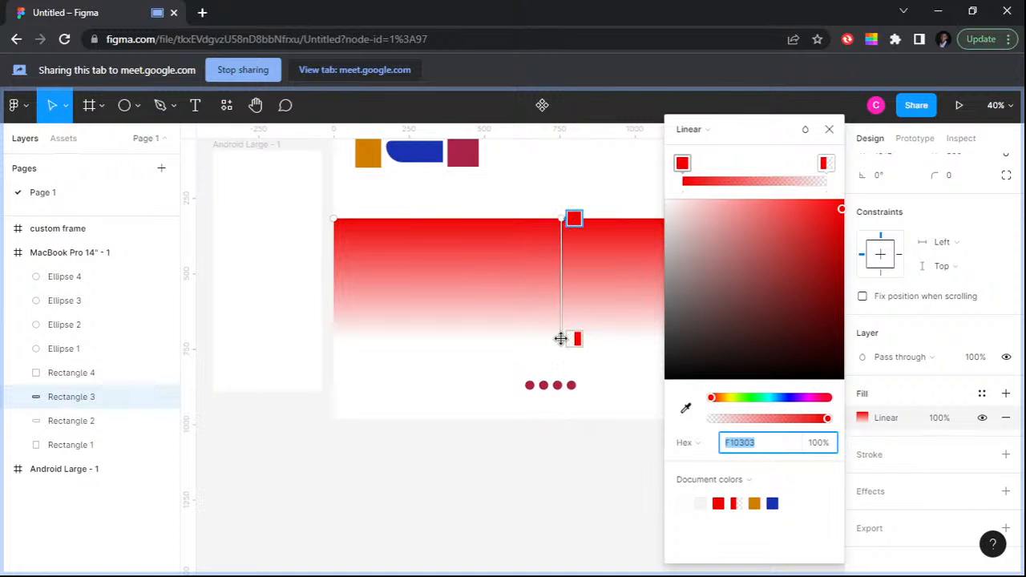
Step: Reposition the linear gradient's start and end points so they lie above and below Rectangle 3's edges
{"action": "left_click", "coordinate": [560, 216]}
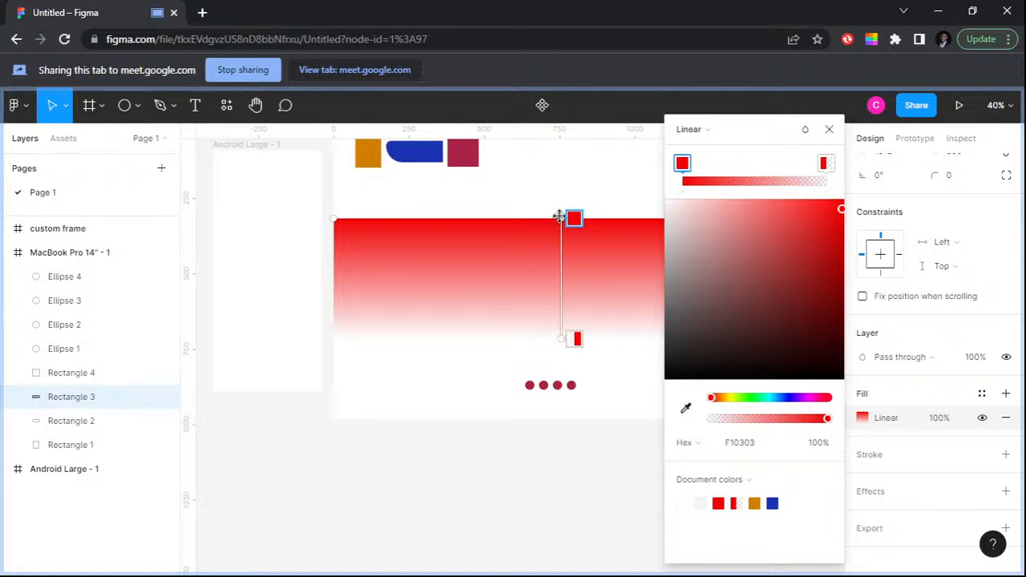
{"action": "left_click_drag", "start_coordinate": [560, 216], "coordinate": [560, 182]}
{"action": "left_click_drag", "start_coordinate": [561, 338], "coordinate": [567, 376]}
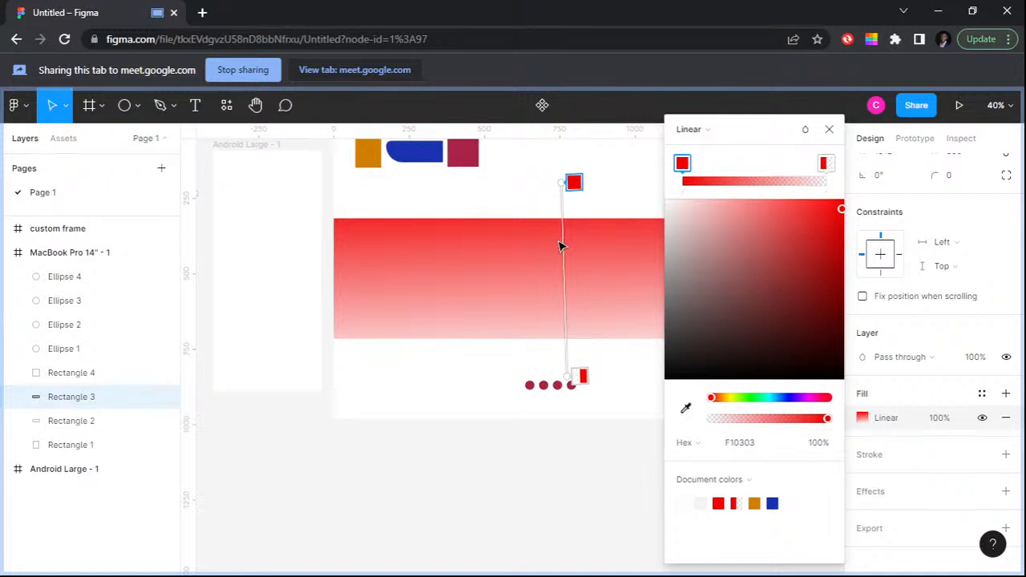
{"action": "key", "text": "ctrl+z"}
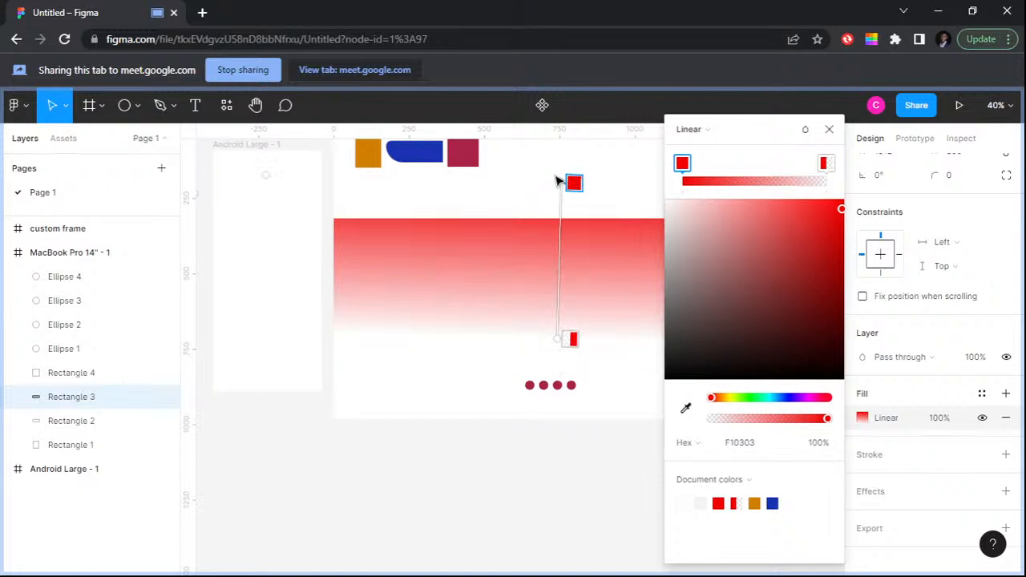
{"action": "left_click_drag", "start_coordinate": [556, 180], "coordinate": [559, 218]}
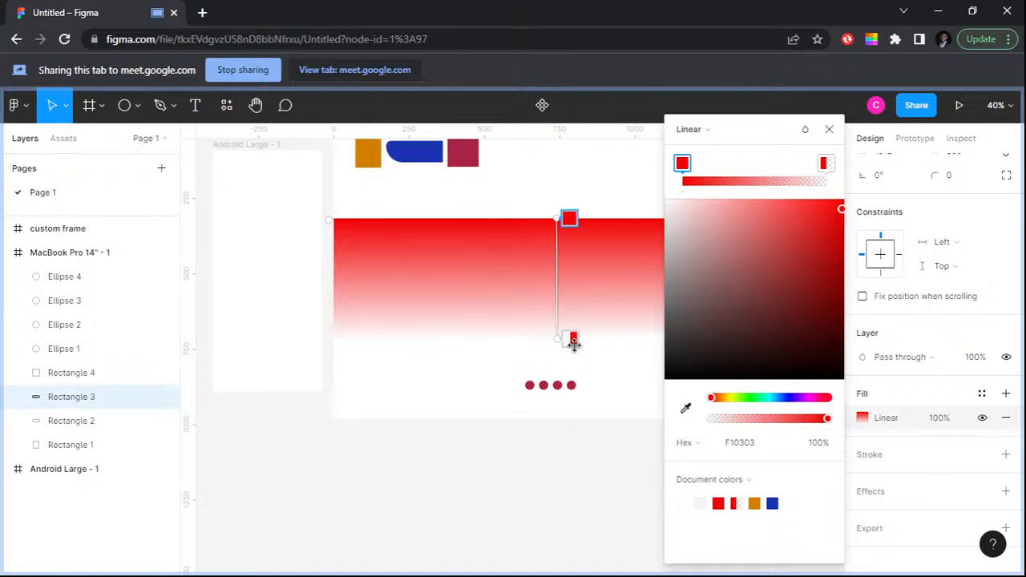
{"action": "left_click_drag", "start_coordinate": [574, 342], "coordinate": [576, 377]}
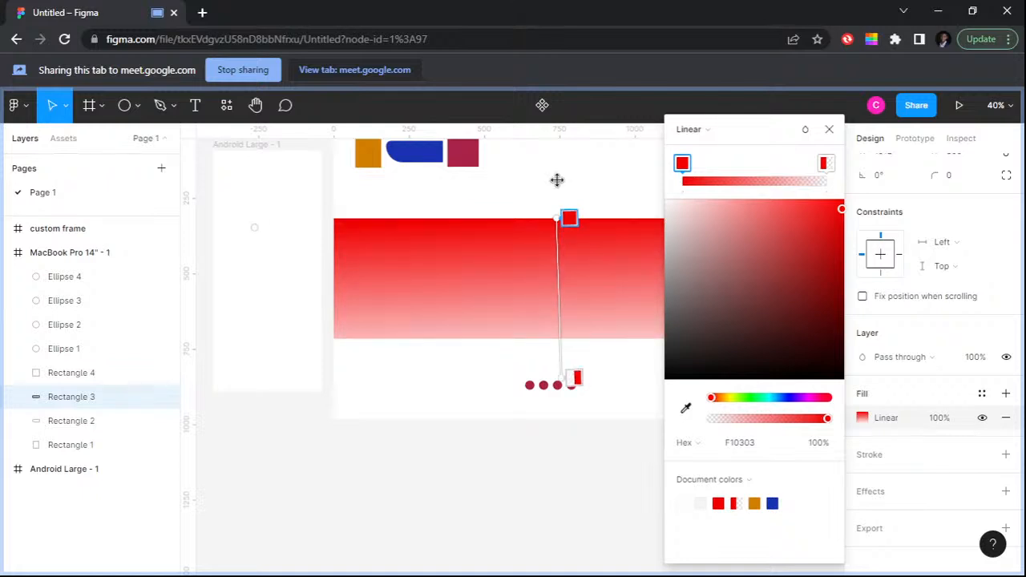
{"action": "left_click_drag", "start_coordinate": [568, 218], "coordinate": [565, 191]}
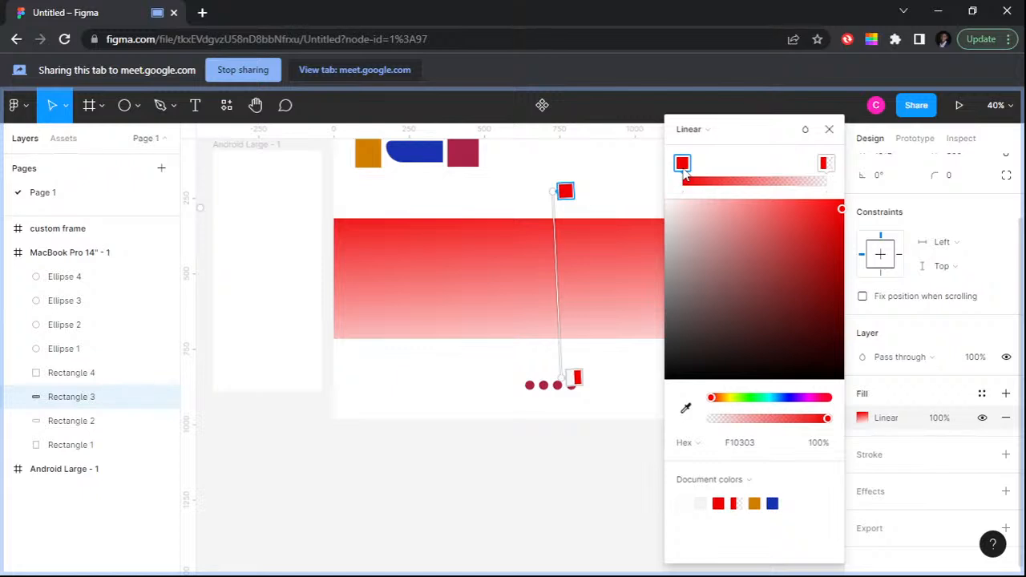
Step: Set the gradient's end stop to dark red 510101 with 97% opacity
{"action": "left_click", "coordinate": [825, 164]}
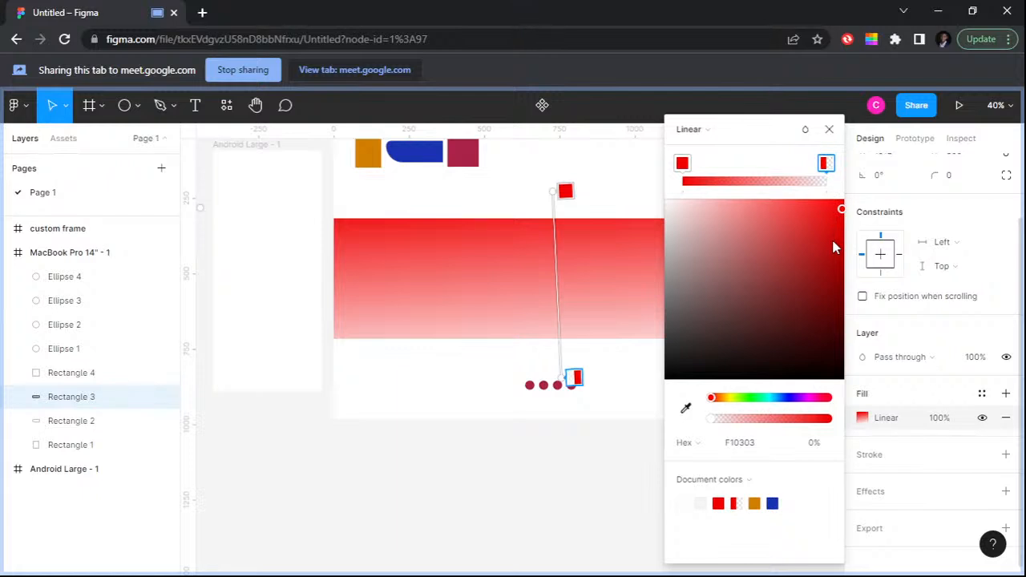
{"action": "left_click_drag", "start_coordinate": [834, 247], "coordinate": [846, 330]}
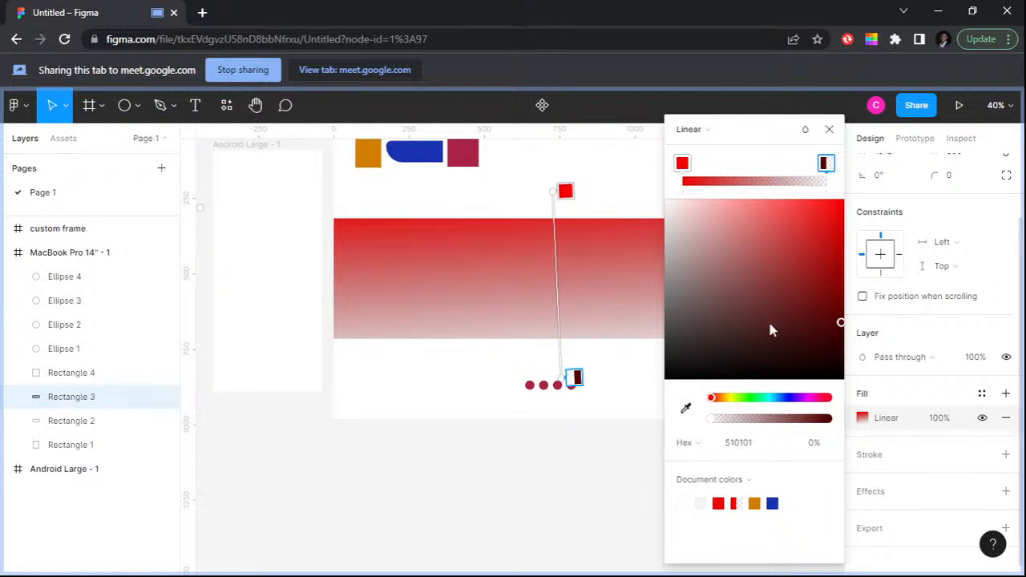
{"action": "left_click", "coordinate": [713, 420]}
{"action": "left_click_drag", "start_coordinate": [714, 420], "coordinate": [721, 420]}
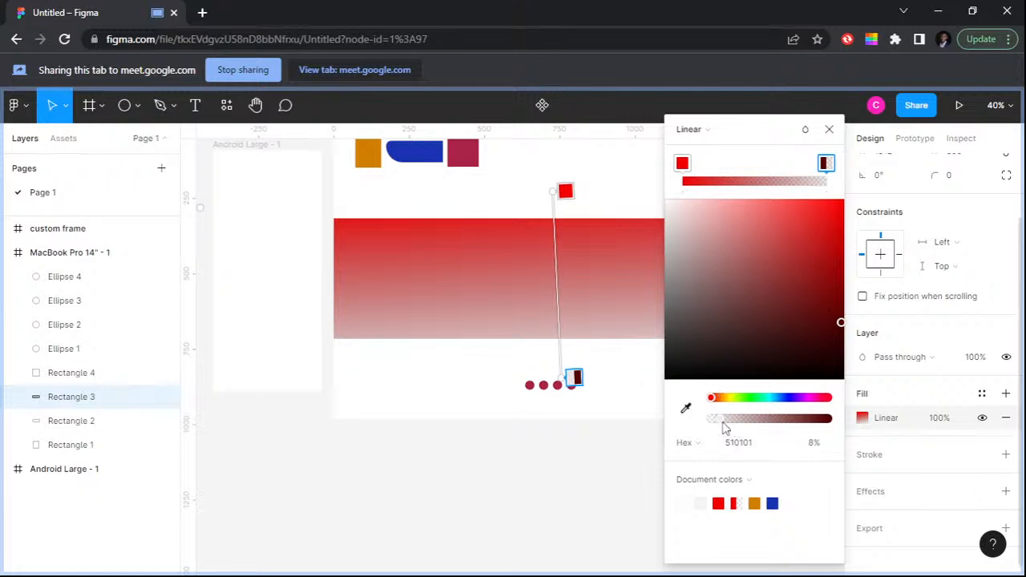
{"action": "left_click_drag", "start_coordinate": [727, 420], "coordinate": [760, 420]}
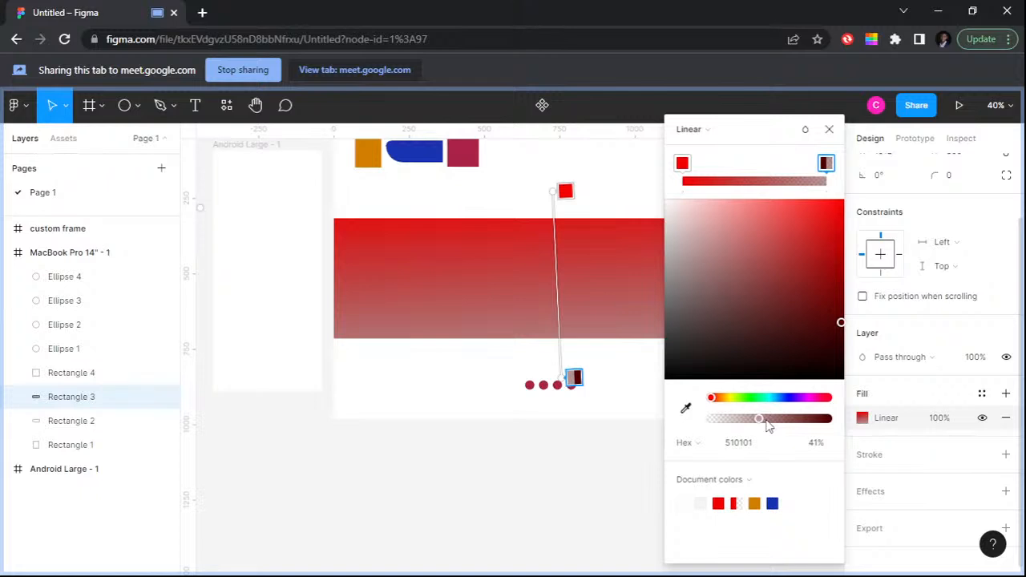
{"action": "left_click_drag", "start_coordinate": [758, 419], "coordinate": [824, 434]}
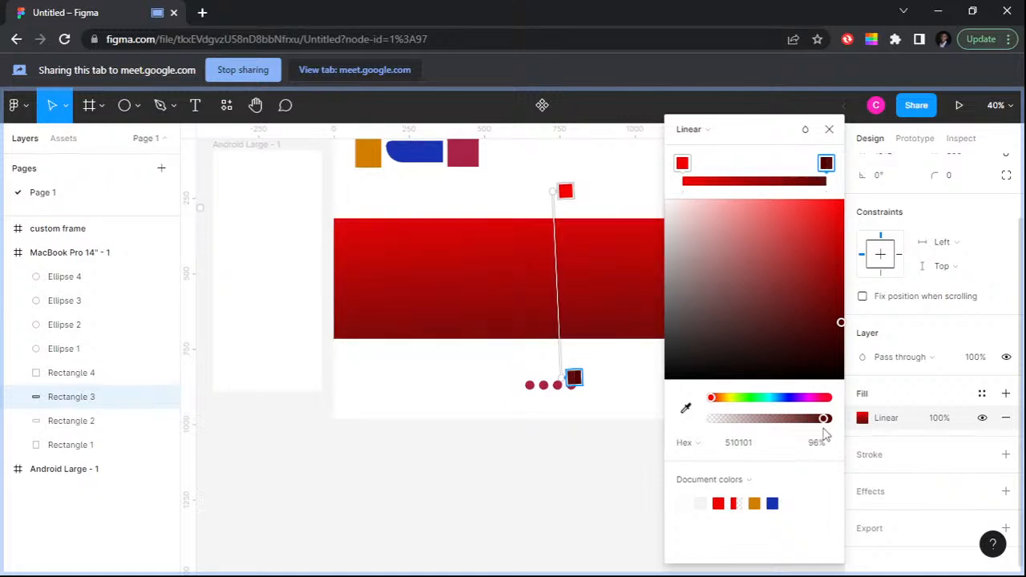
{"action": "left_click_drag", "start_coordinate": [824, 433], "coordinate": [826, 434]}
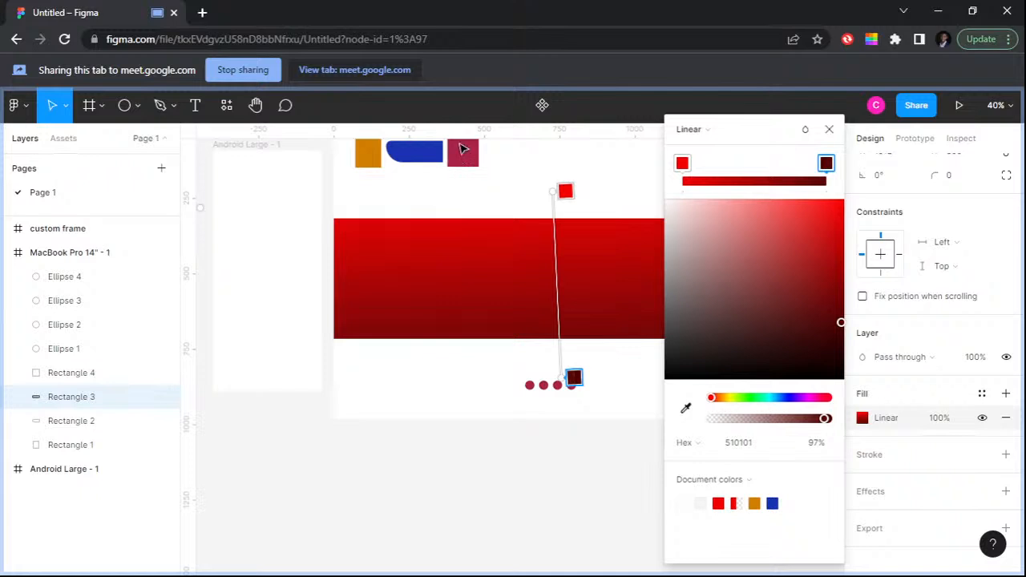
Step: Straighten Rectangle 3's gradient line to vertical and recolor its end stop to dark blue 09168C
{"action": "left_click_drag", "start_coordinate": [818, 147], "coordinate": [921, 165]}
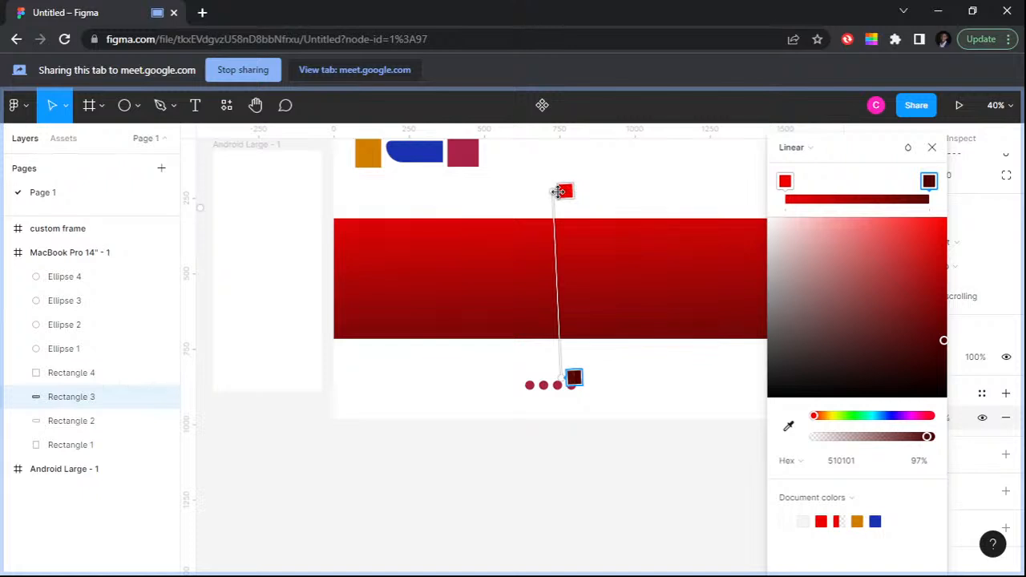
{"action": "left_click_drag", "start_coordinate": [558, 192], "coordinate": [568, 193]}
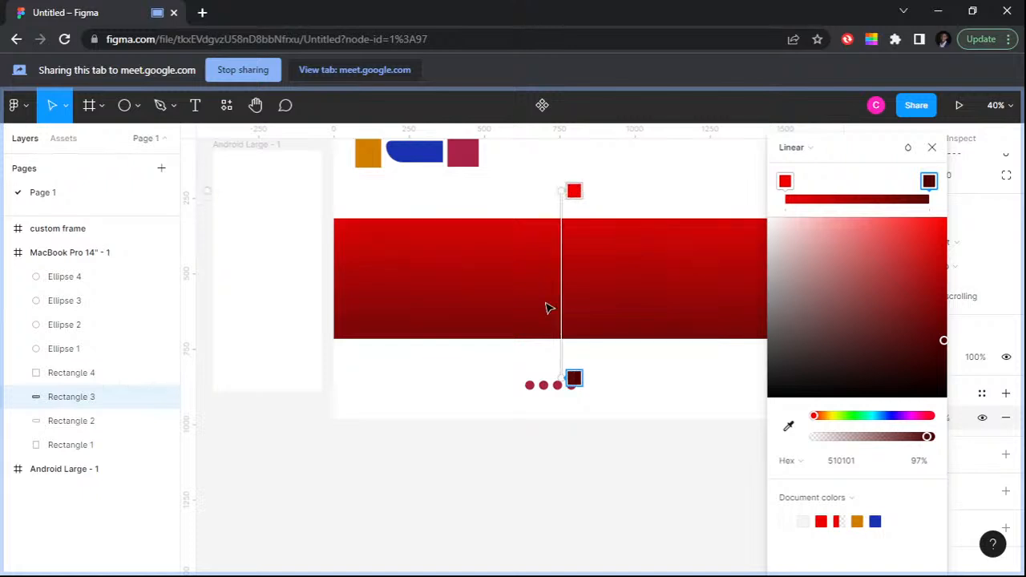
{"action": "left_click", "coordinate": [906, 416]}
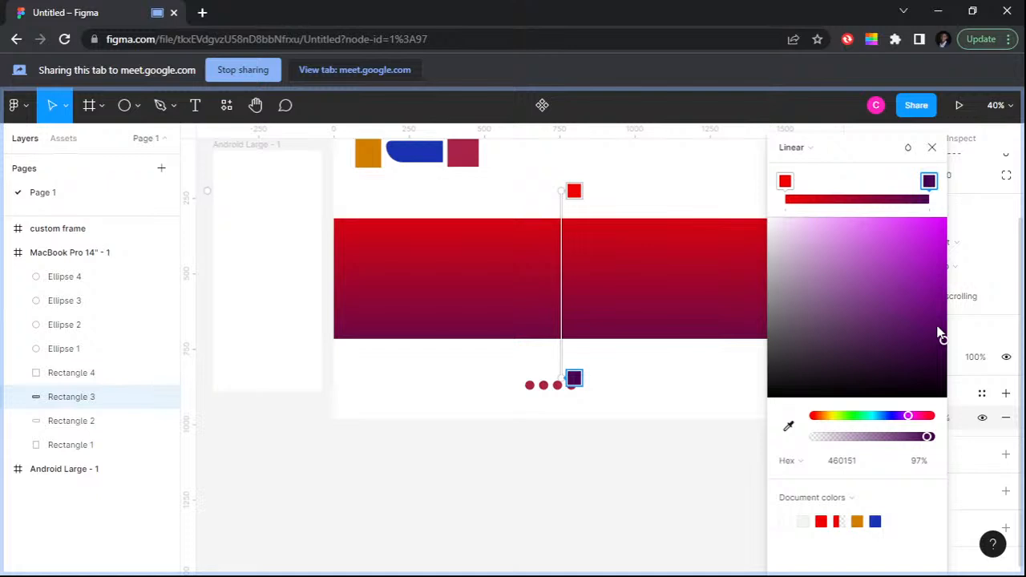
{"action": "left_click_drag", "start_coordinate": [942, 334], "coordinate": [941, 301]}
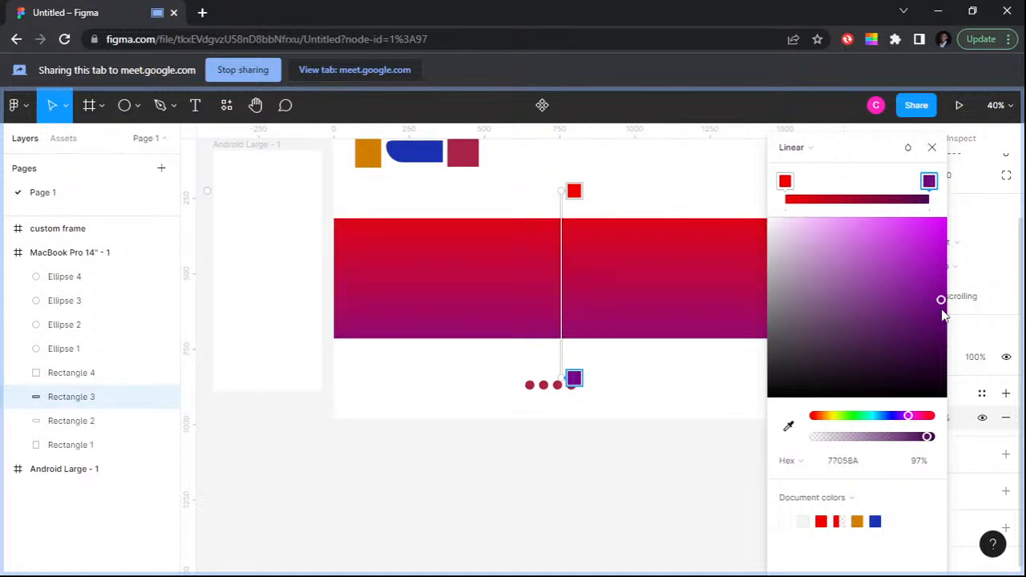
{"action": "left_click", "coordinate": [889, 415]}
{"action": "left_click", "coordinate": [933, 290]}
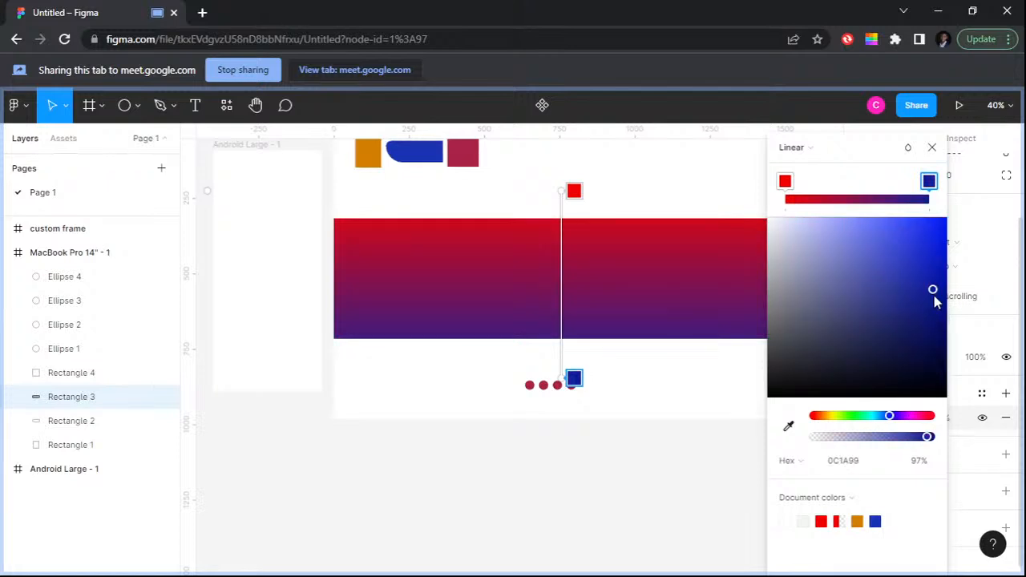
{"action": "left_click_drag", "start_coordinate": [934, 295], "coordinate": [934, 298]}
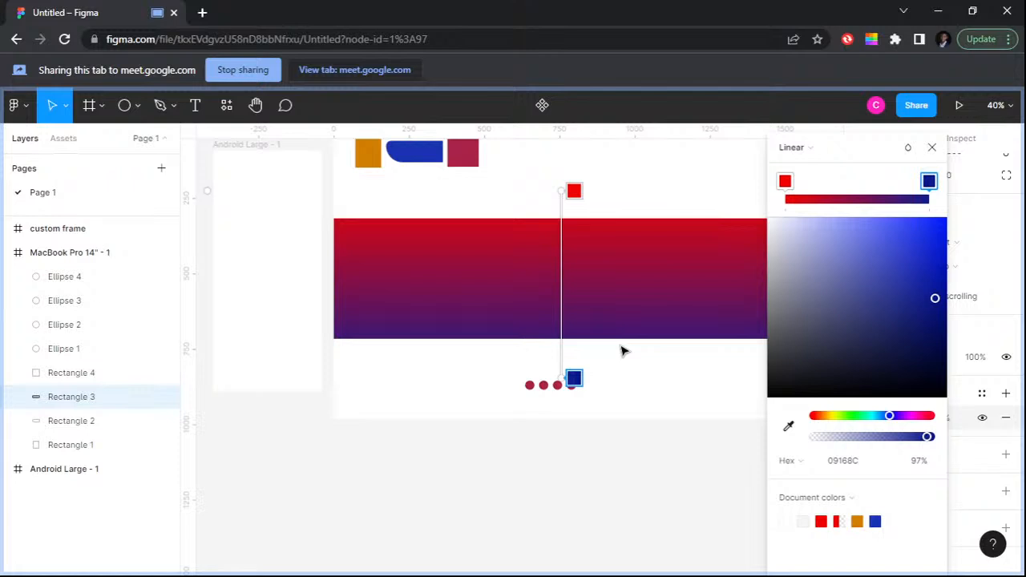
Step: Try the Radial, Angular, Diamond and Image fill types on Rectangle 3 and return it to the Linear gradient
{"action": "left_click", "coordinate": [794, 148]}
{"action": "left_click", "coordinate": [811, 166]}
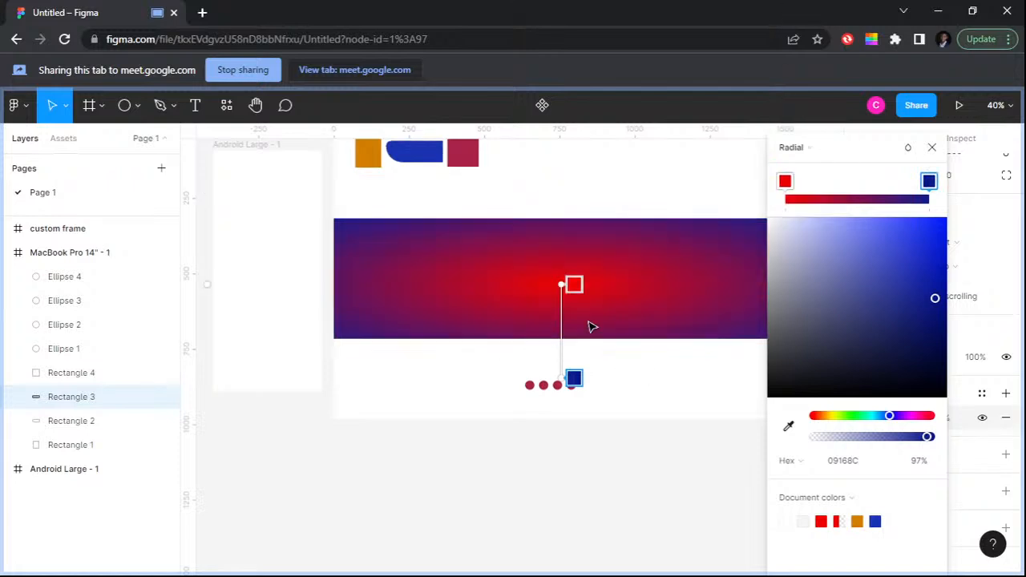
{"action": "left_click", "coordinate": [791, 147]}
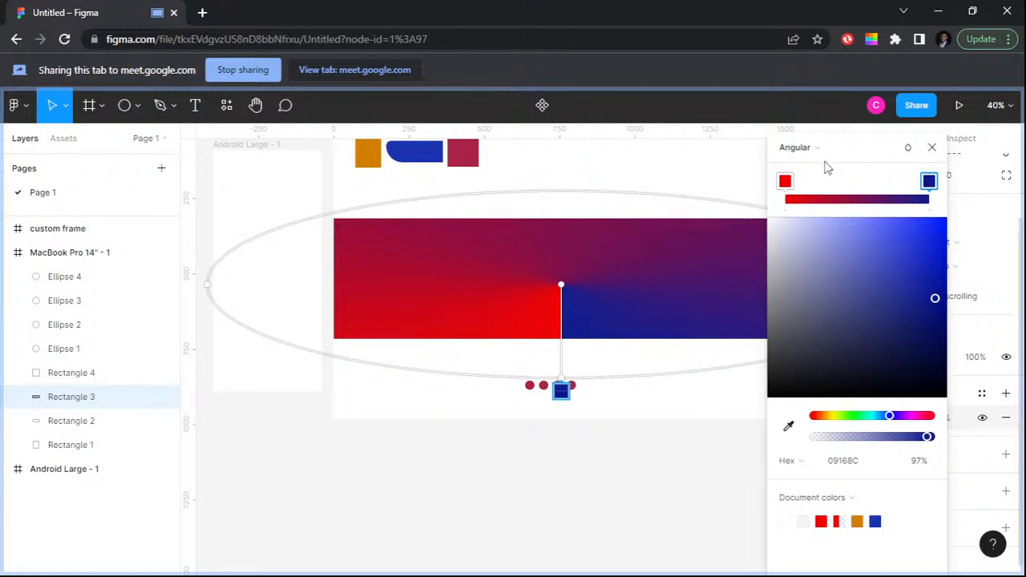
{"action": "left_click", "coordinate": [802, 148]}
{"action": "left_click", "coordinate": [816, 180]}
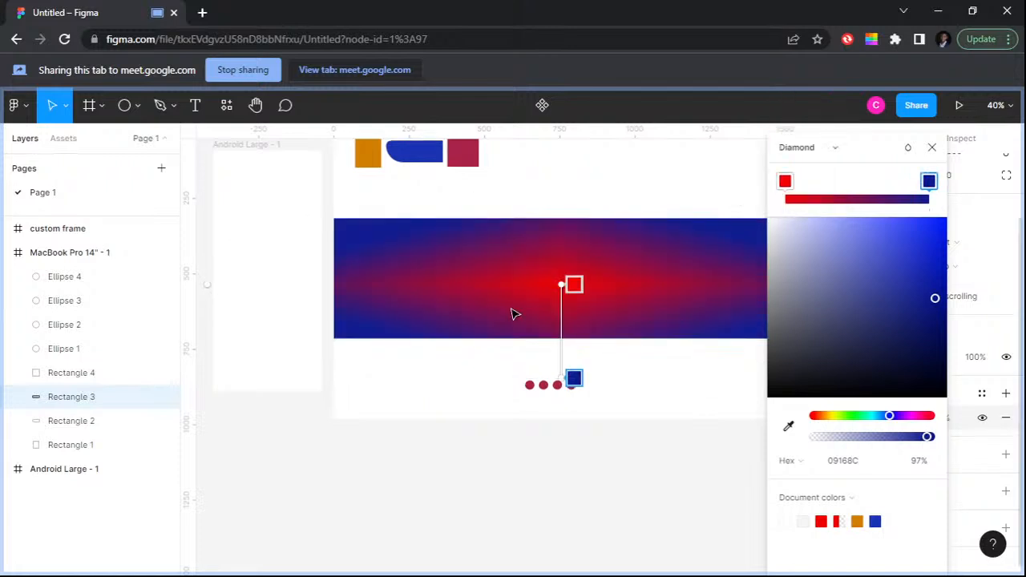
{"action": "left_click", "coordinate": [834, 147]}
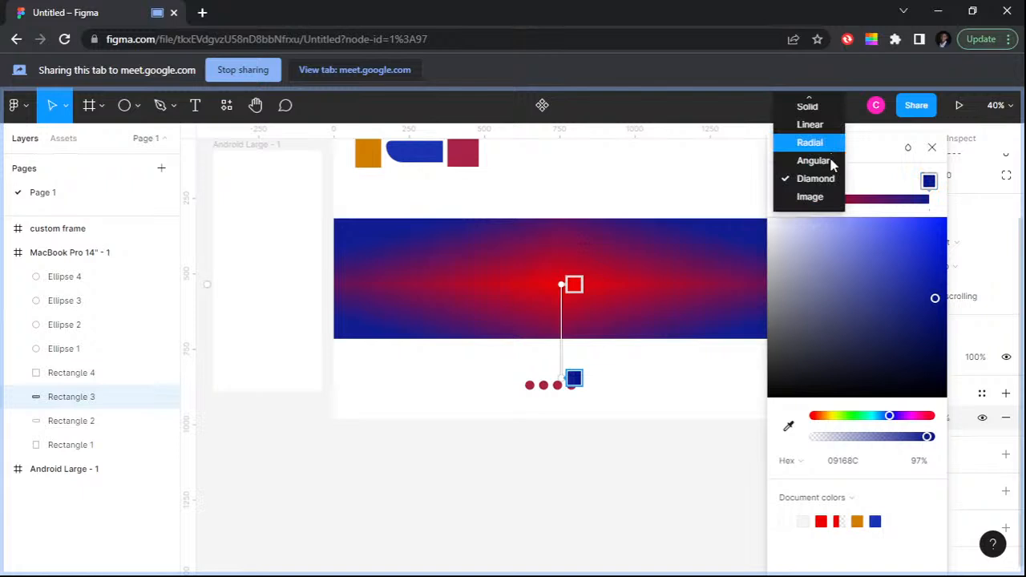
{"action": "left_click", "coordinate": [806, 197]}
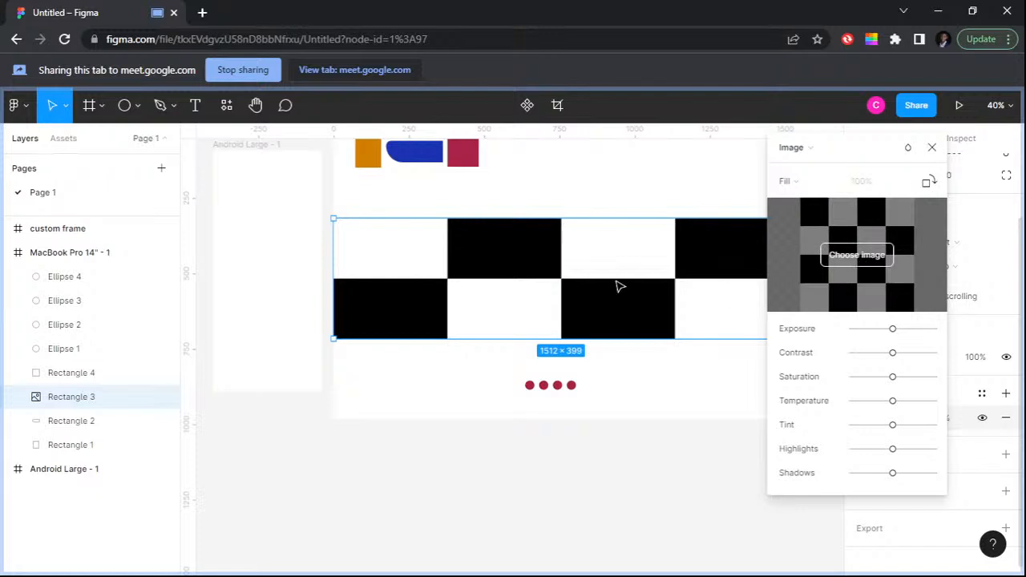
{"action": "left_click", "coordinate": [809, 147]}
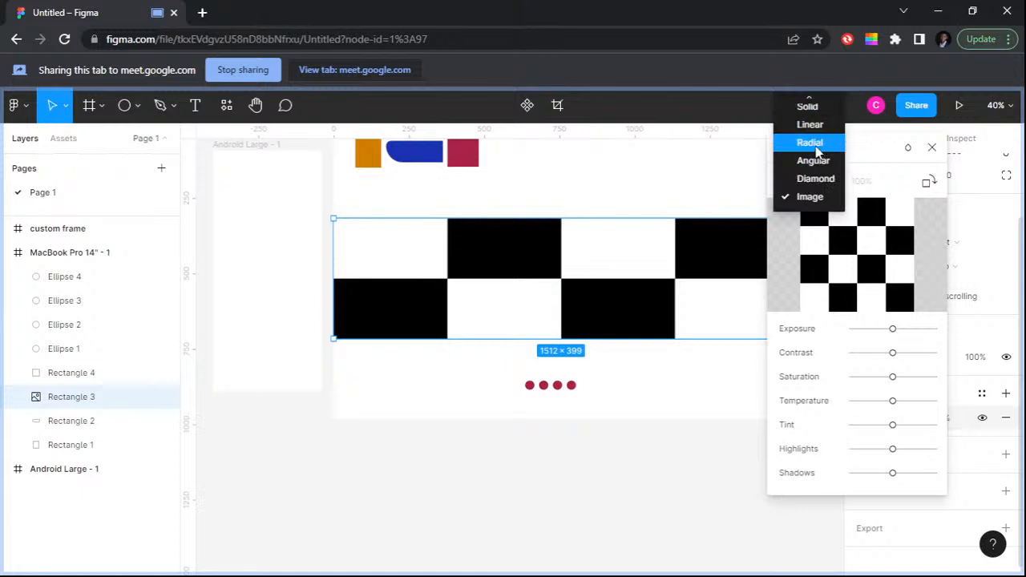
{"action": "left_click", "coordinate": [821, 126]}
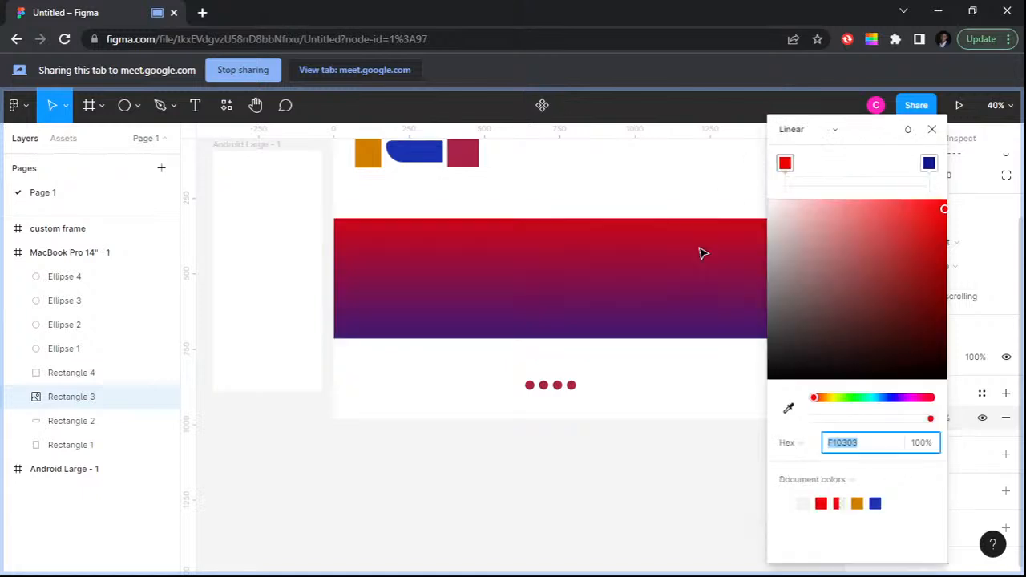
{"action": "left_click_drag", "start_coordinate": [857, 137], "coordinate": [927, 156]}
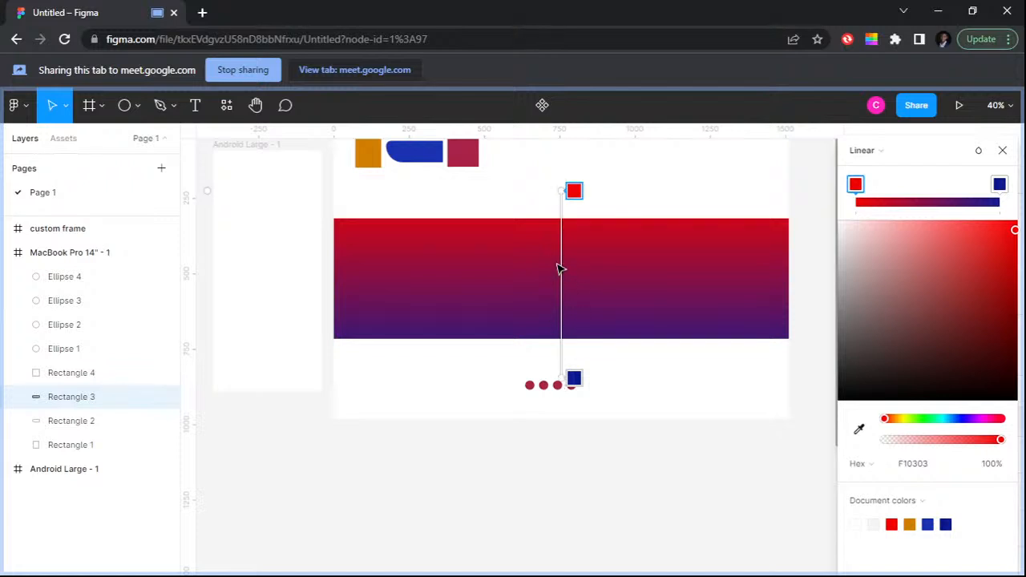
Step: Reposition the linear gradient's start and end points so it runs across Rectangle 3 from its red left edge to its blue right edge
{"action": "left_click_drag", "start_coordinate": [558, 189], "coordinate": [332, 252]}
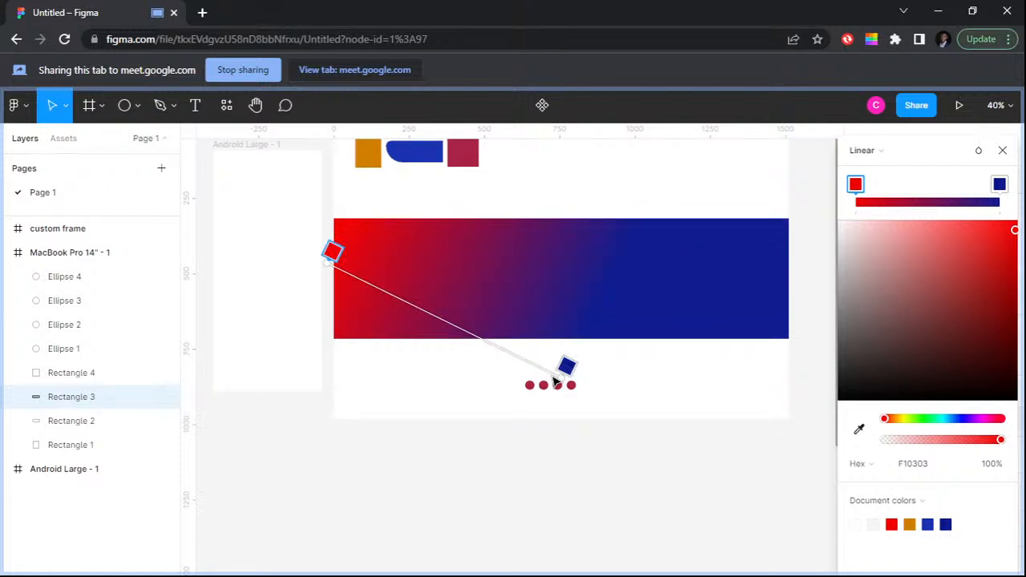
{"action": "left_click_drag", "start_coordinate": [565, 367], "coordinate": [792, 275]}
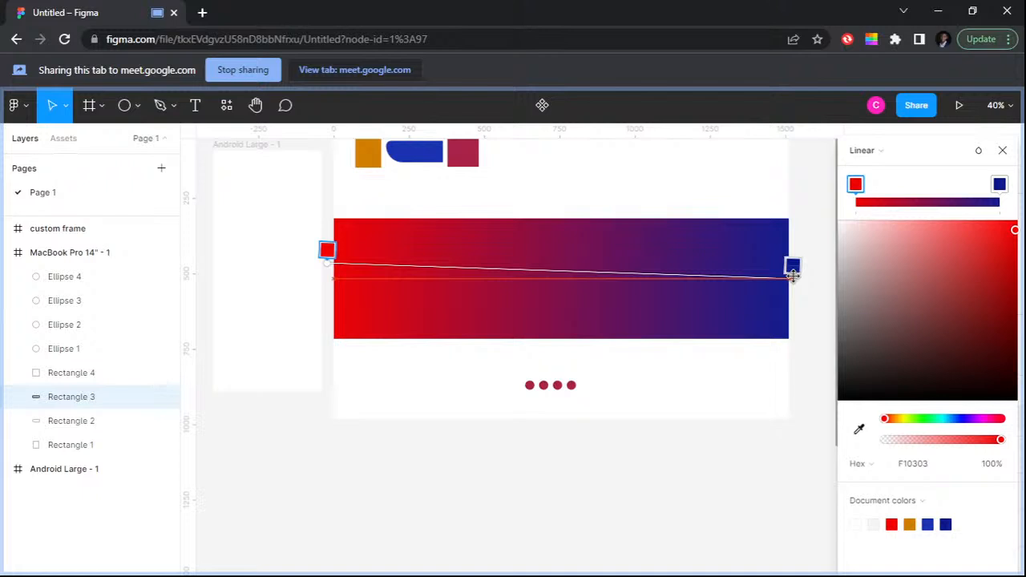
{"action": "left_click_drag", "start_coordinate": [793, 274], "coordinate": [801, 284]}
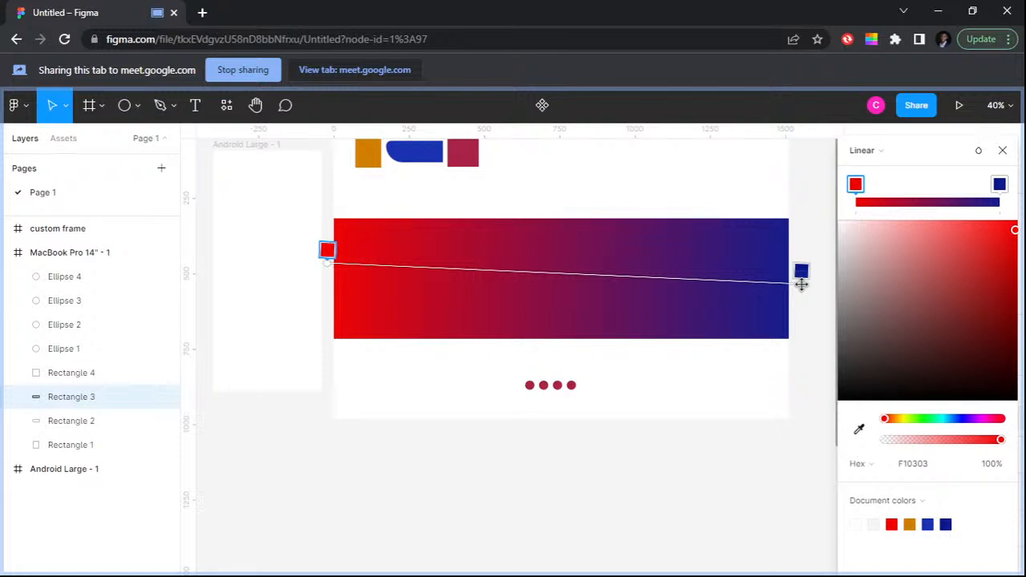
Step: Run the installed Unsplash plugin and browse its portrait photos
{"action": "right_click", "coordinate": [680, 406]}
{"action": "mouse_move", "coordinate": [705, 537]}
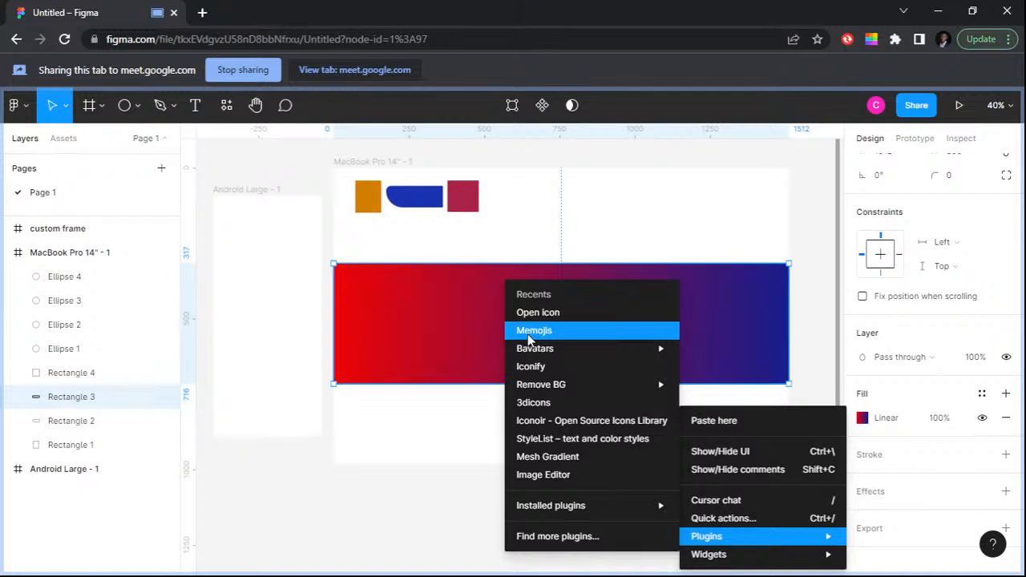
{"action": "mouse_move", "coordinate": [551, 505]}
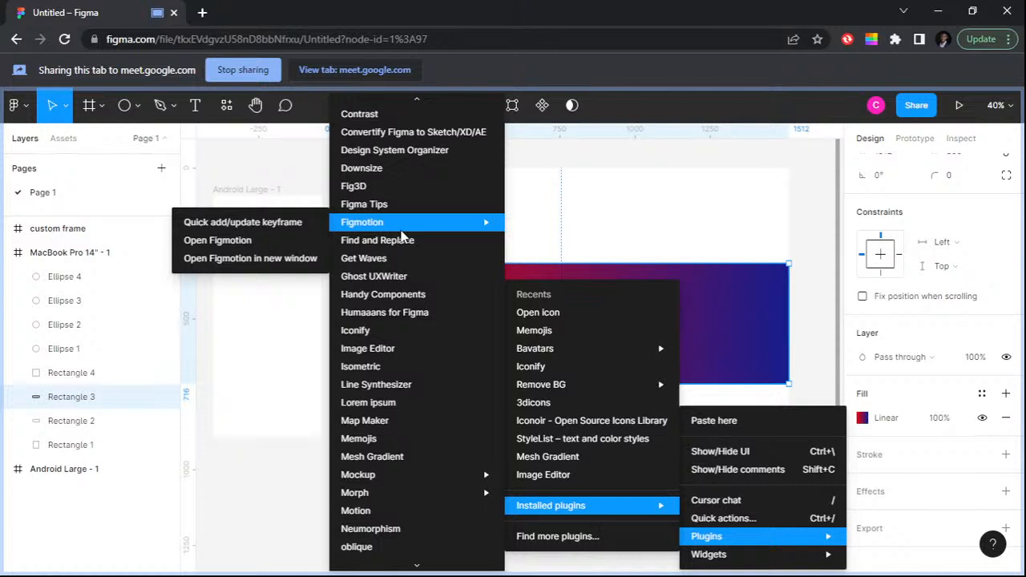
{"action": "scroll", "coordinate": [403, 237], "scroll_direction": "down", "scroll_amount": 3}
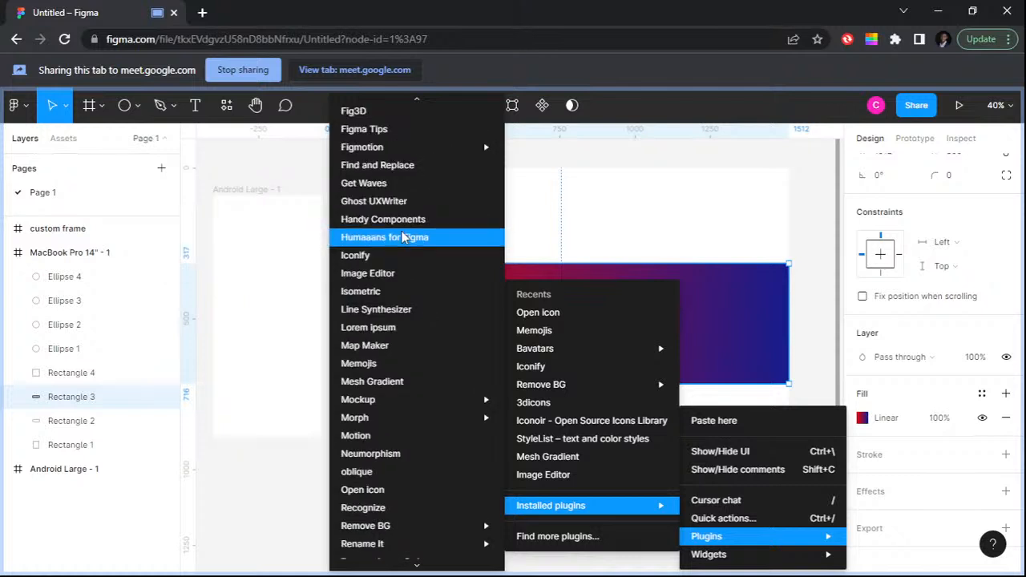
{"action": "scroll", "coordinate": [403, 237], "scroll_direction": "down", "scroll_amount": 5}
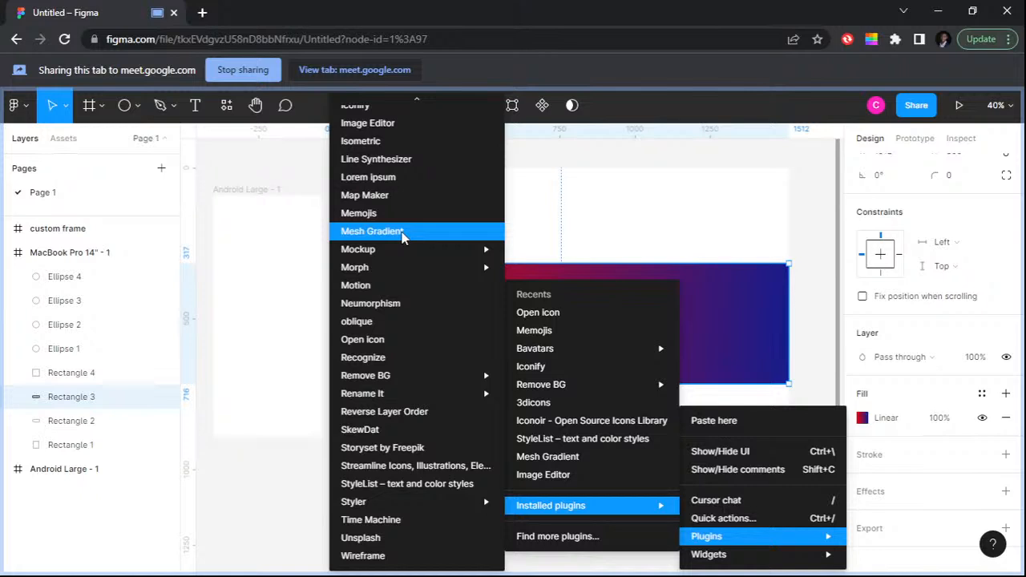
{"action": "left_click", "coordinate": [361, 538]}
{"action": "left_click", "coordinate": [227, 105]}
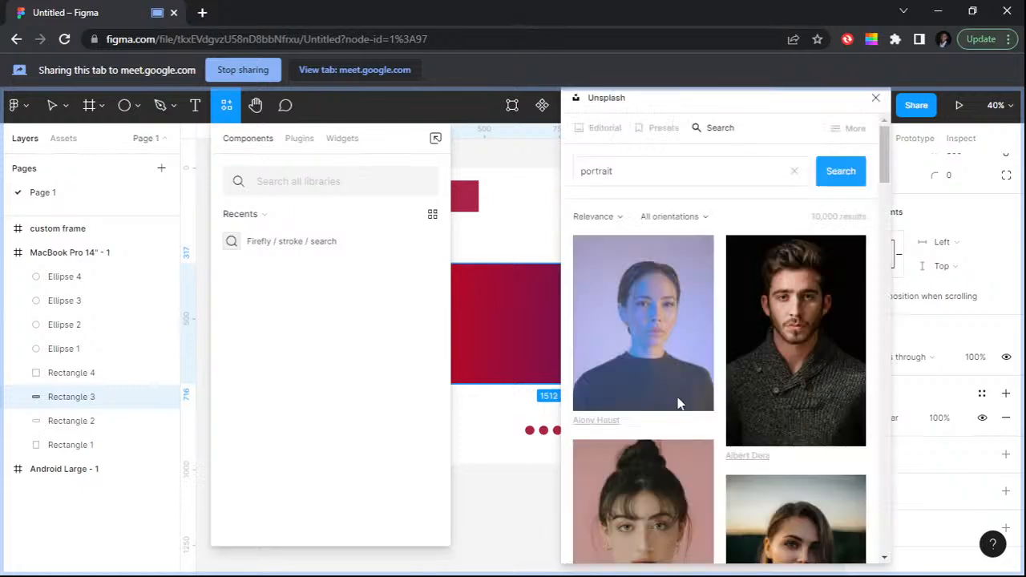
{"action": "scroll", "coordinate": [721, 412], "scroll_direction": "down", "scroll_amount": 5}
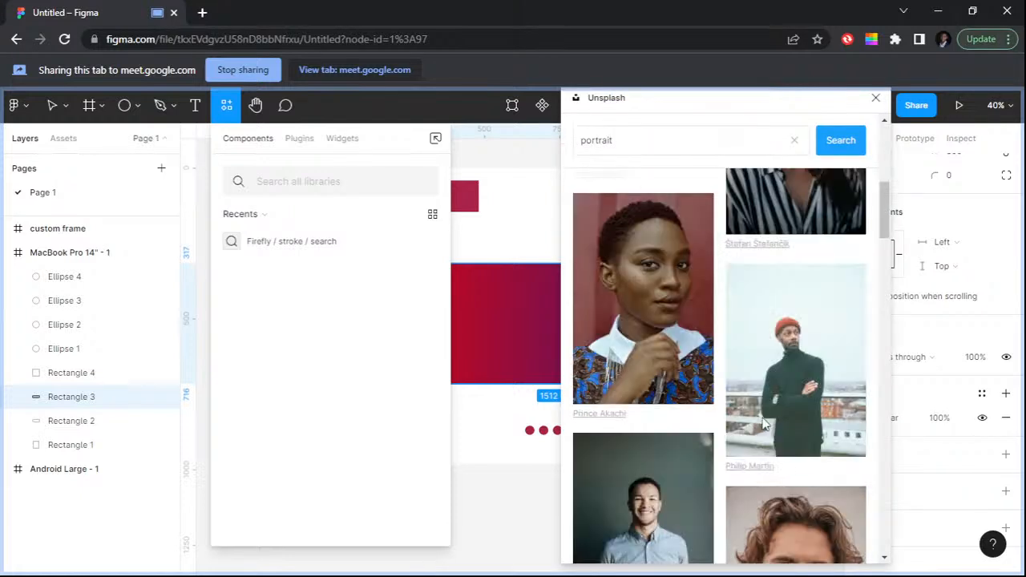
{"action": "scroll", "coordinate": [764, 424], "scroll_direction": "down", "scroll_amount": 2}
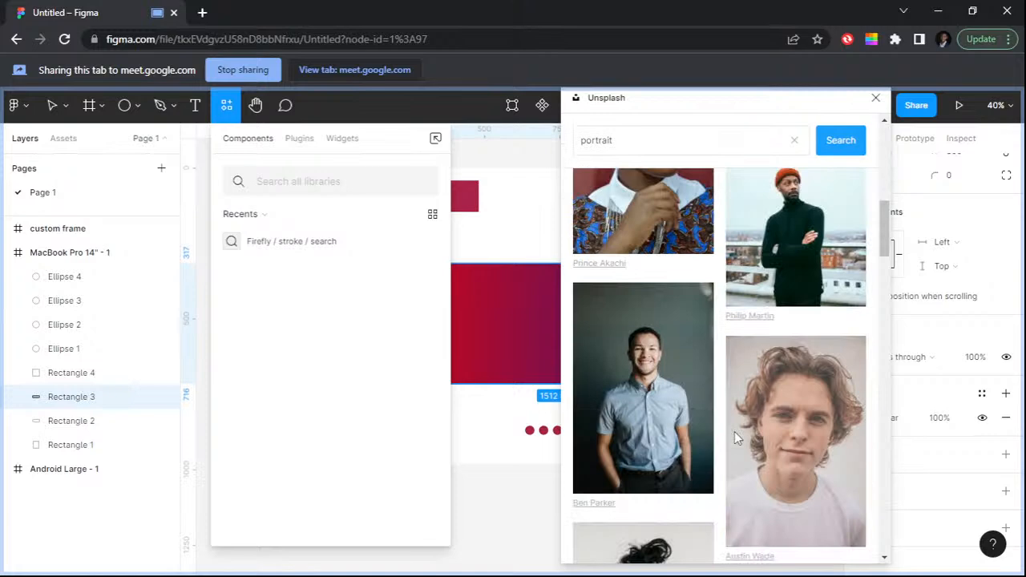
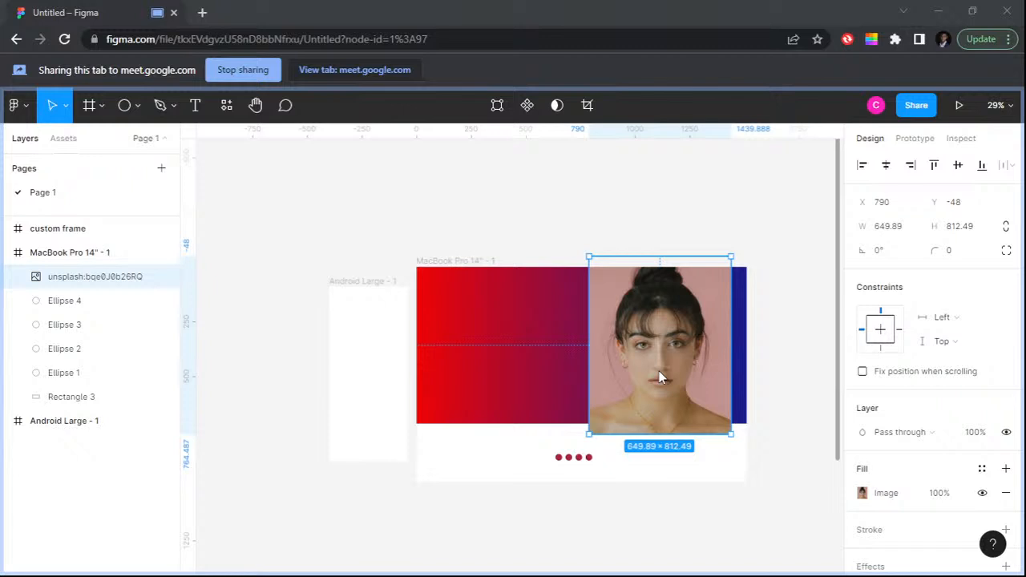
Step: Move the portrait photo to X 831, Y 0 in the MacBook frame and set its layer blend mode to Overlay
{"action": "left_click_drag", "start_coordinate": [661, 377], "coordinate": [712, 347]}
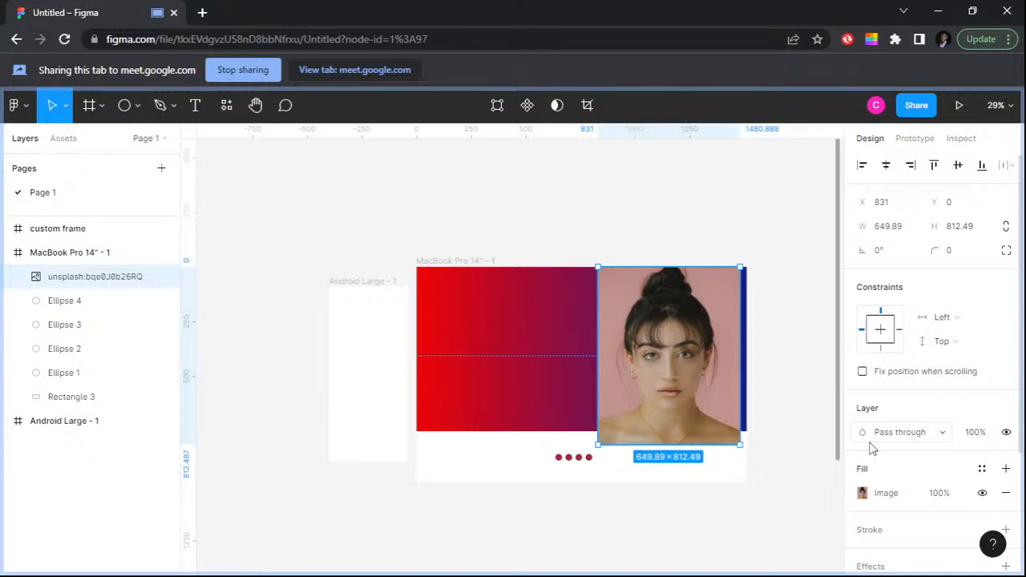
{"action": "left_click", "coordinate": [895, 433]}
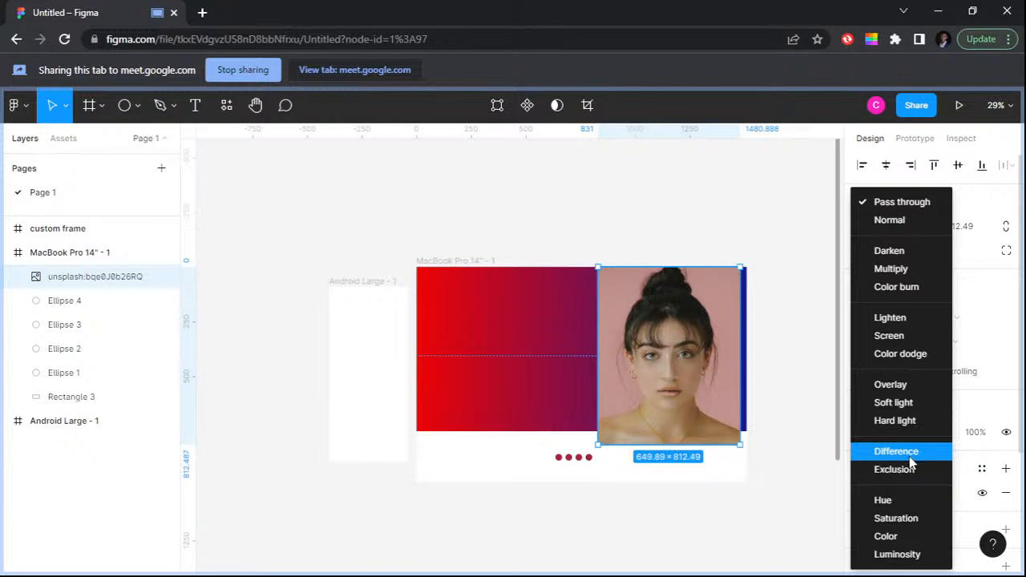
{"action": "left_click", "coordinate": [911, 387]}
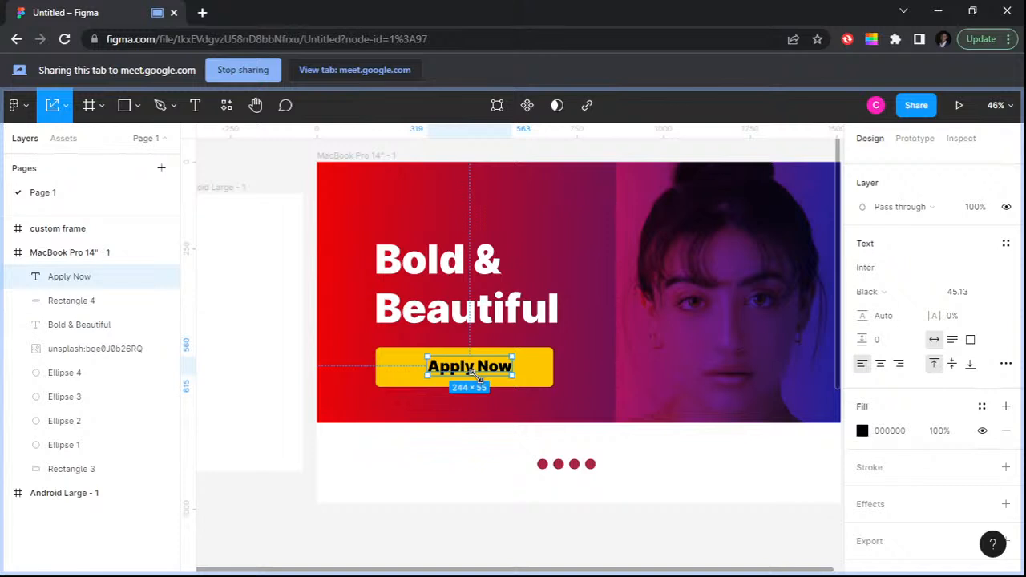
{"action": "scroll", "coordinate": [495, 368], "scroll_direction": "down", "scroll_amount": 3}
{"action": "left_click", "coordinate": [474, 240]}
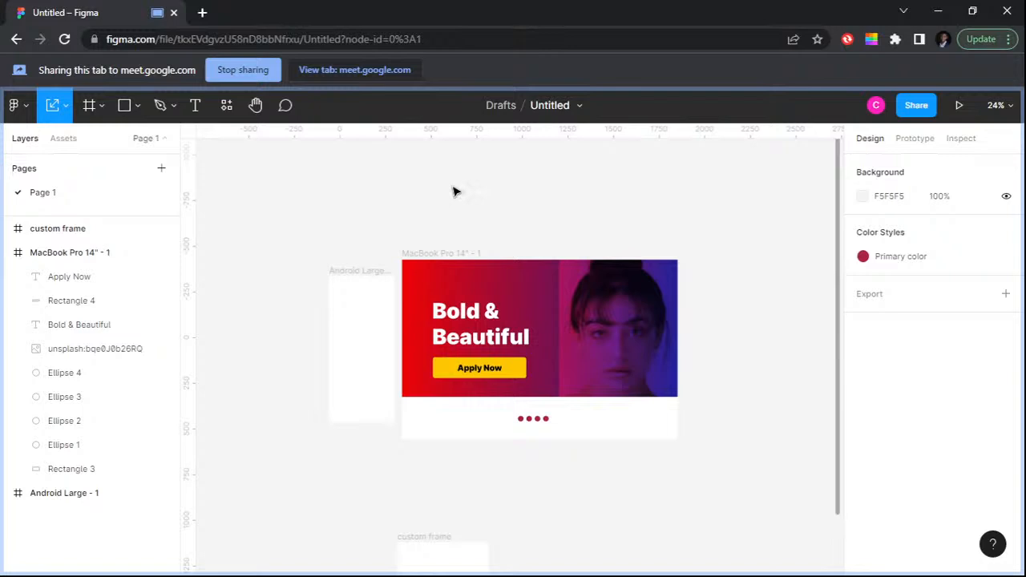
{"action": "key", "text": "Tab"}
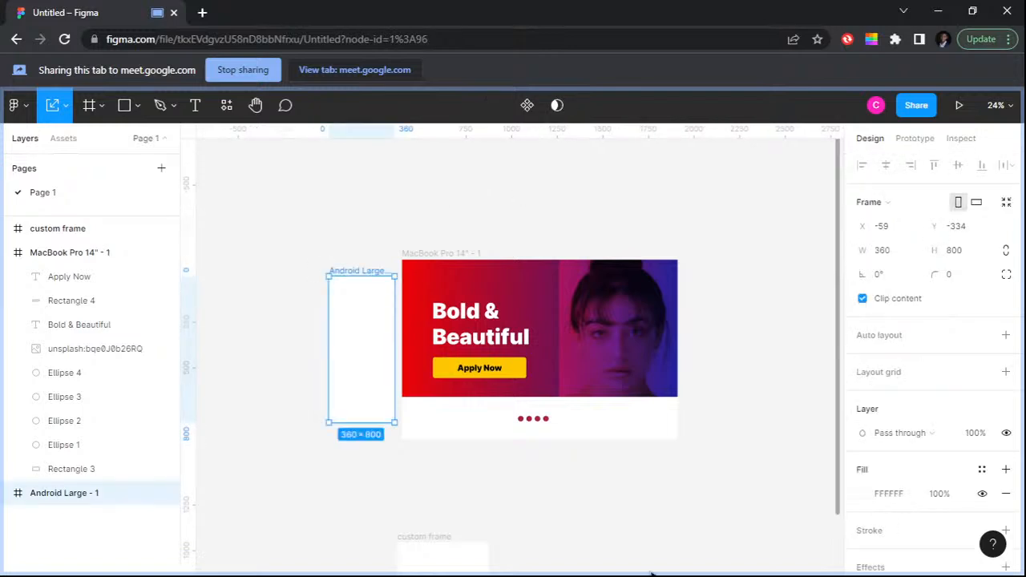
{"action": "key", "text": "alt+Tab"}
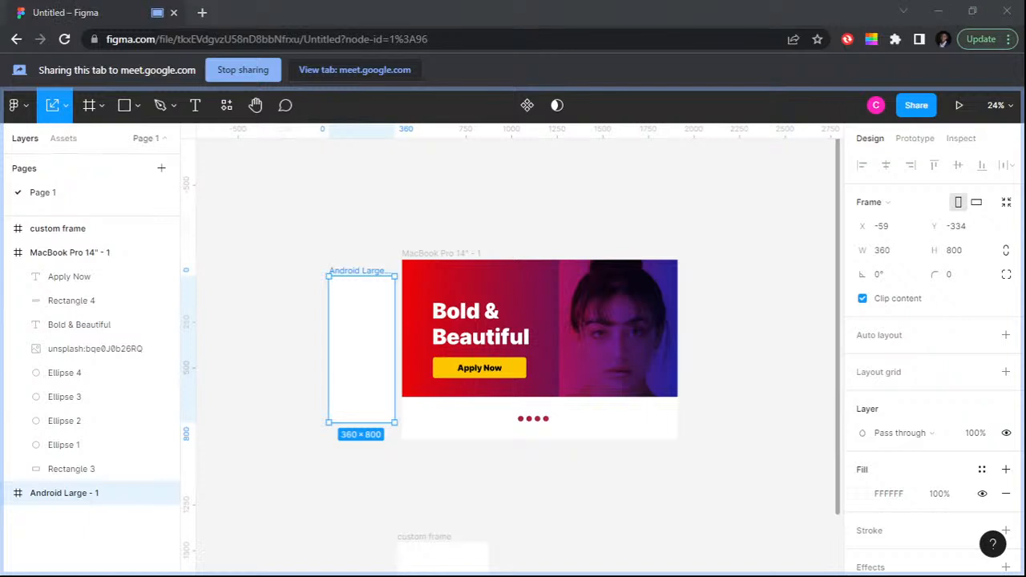
{"action": "key", "text": "alt+Tab"}
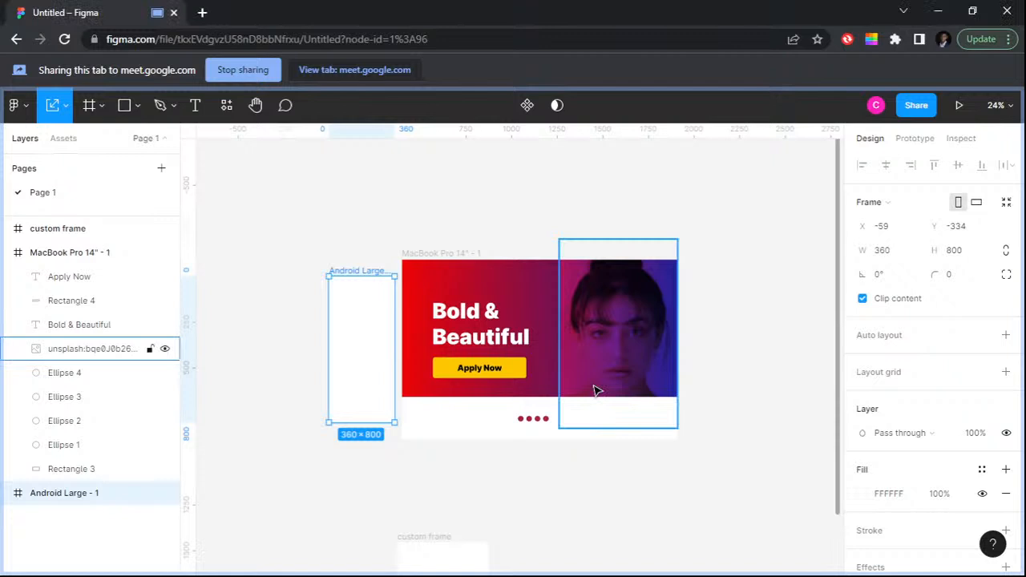
{"action": "left_click", "coordinate": [480, 368]}
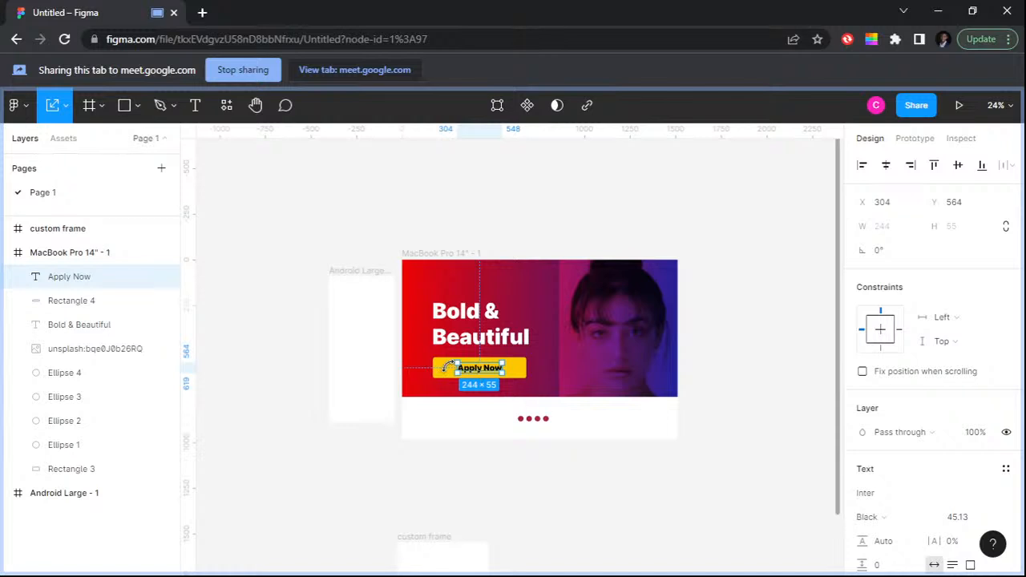
Step: Move the Android Large frame to X -44, Y -425 so its top edge lines up with the MacBook frame
{"action": "left_click", "coordinate": [379, 311]}
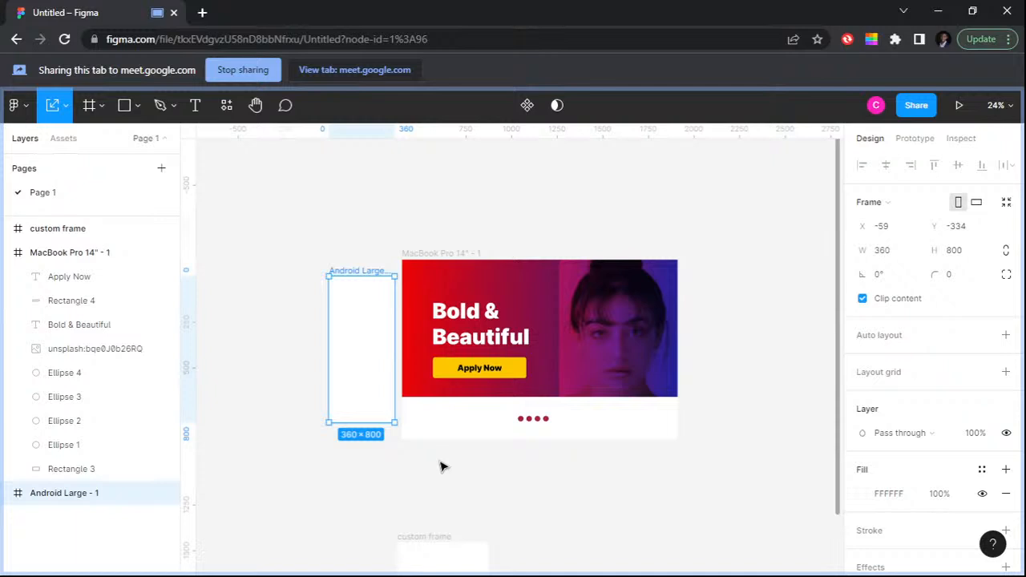
{"action": "left_click_drag", "start_coordinate": [369, 341], "coordinate": [371, 323]}
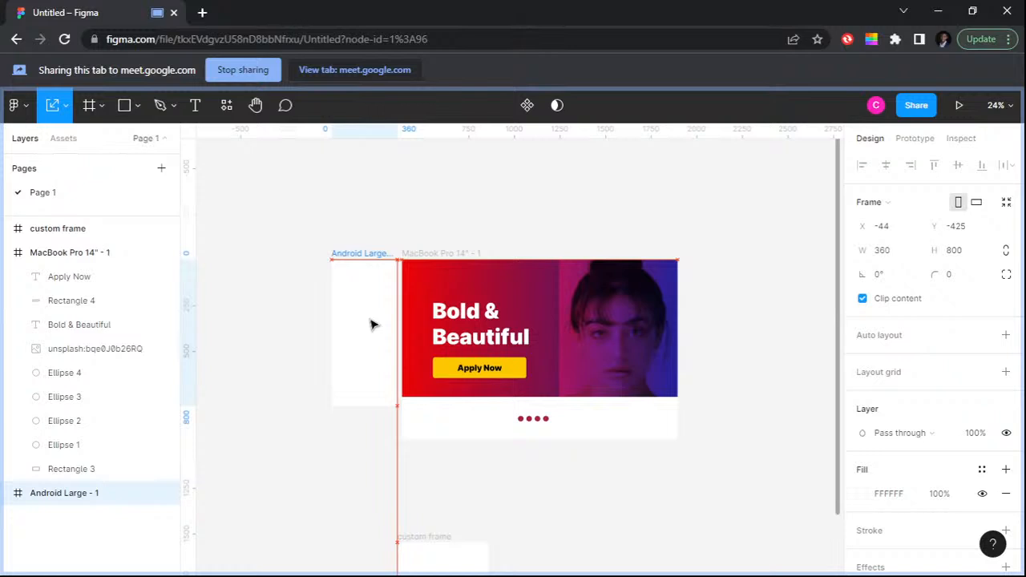
{"action": "left_click_drag", "start_coordinate": [371, 323], "coordinate": [371, 324]}
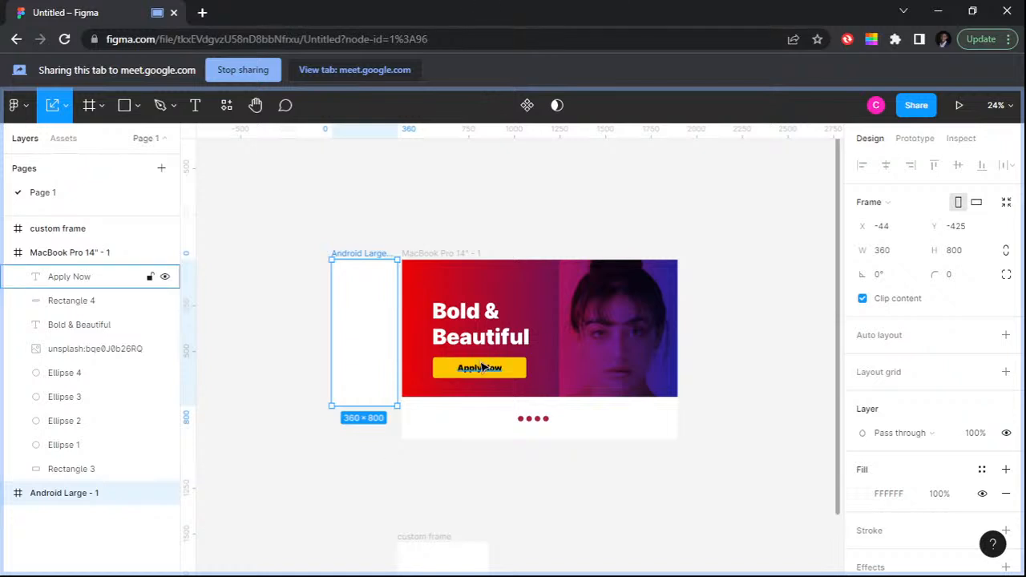
Step: Select the Apply Now text together with its yellow button rectangle and shift both slightly left and down, then deselect them
{"action": "scroll", "coordinate": [481, 367], "scroll_direction": "up", "scroll_amount": 4}
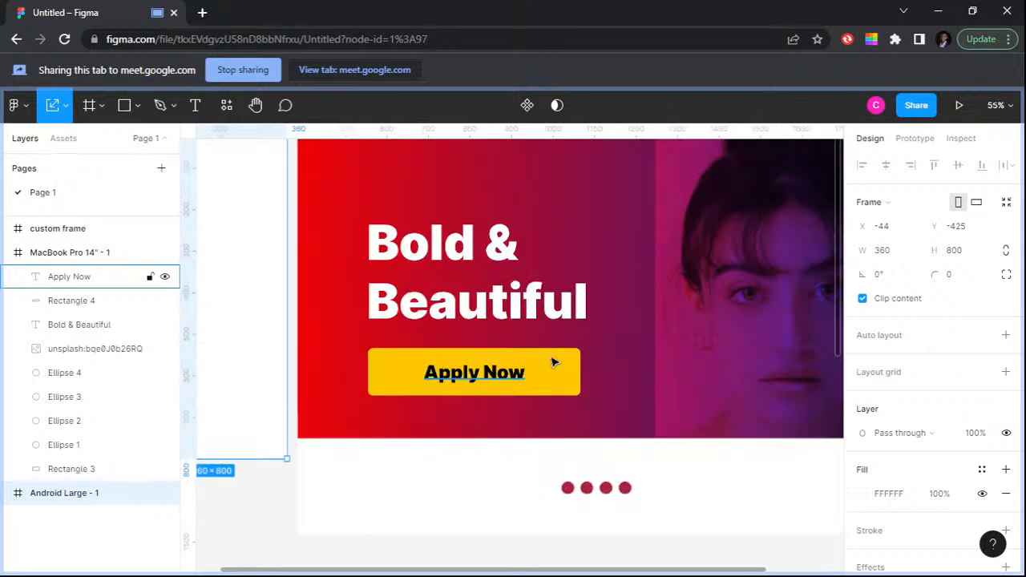
{"action": "left_click", "coordinate": [553, 362]}
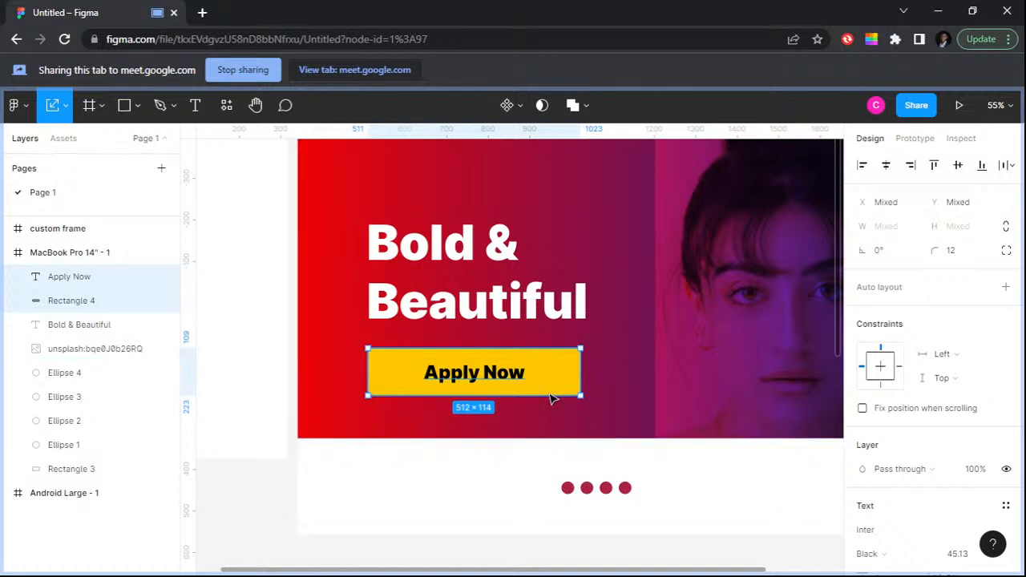
{"action": "left_click_drag", "start_coordinate": [552, 399], "coordinate": [545, 379]}
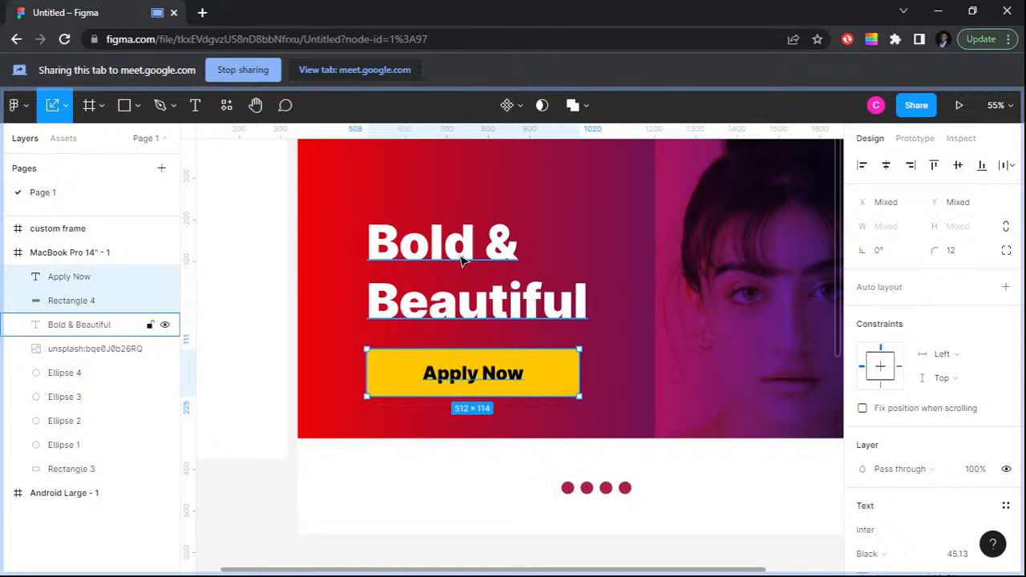
{"action": "scroll", "coordinate": [473, 378], "scroll_direction": "up", "scroll_amount": 1}
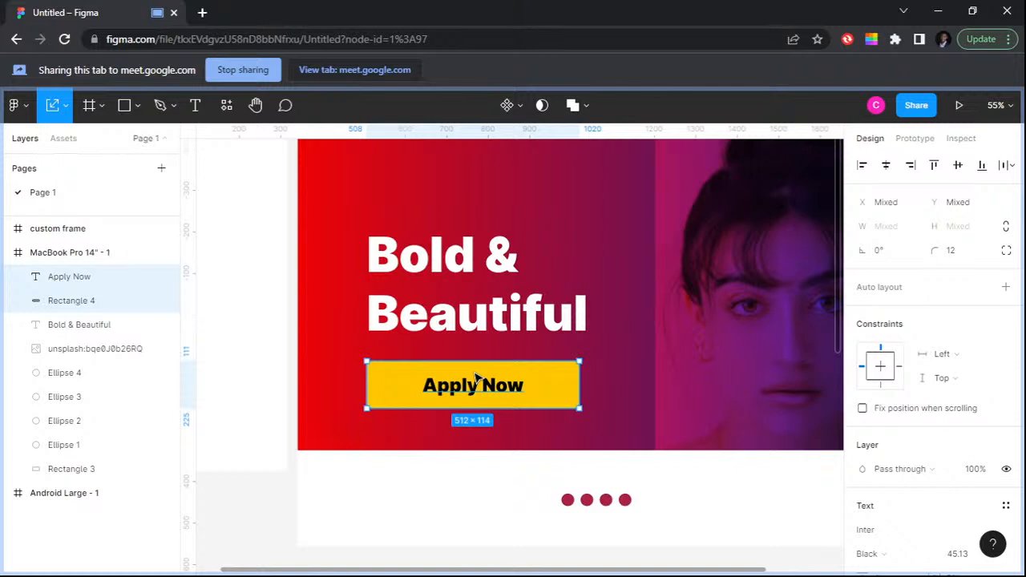
{"action": "scroll", "coordinate": [476, 377], "scroll_direction": "down", "scroll_amount": 5}
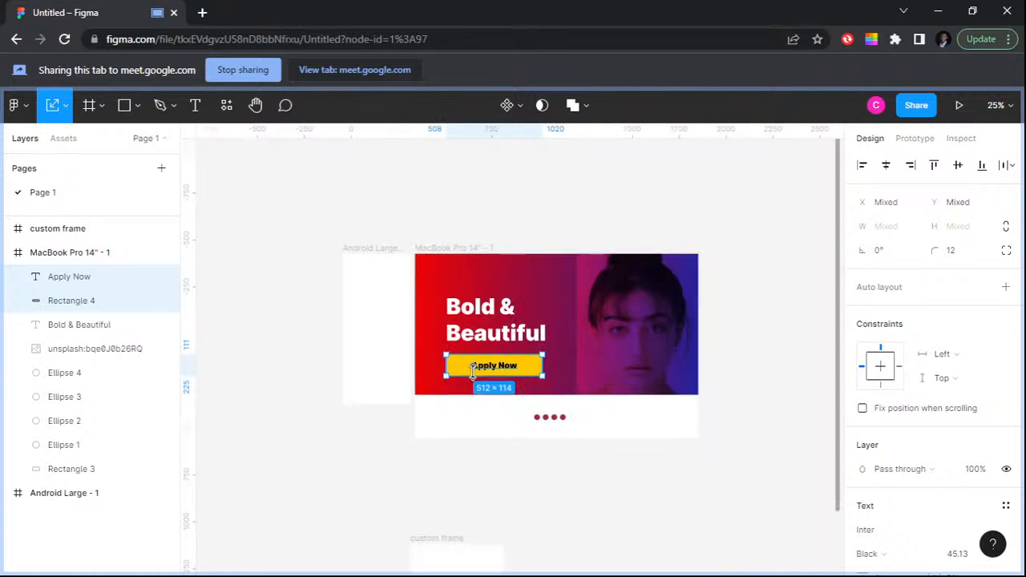
{"action": "left_click", "coordinate": [781, 263]}
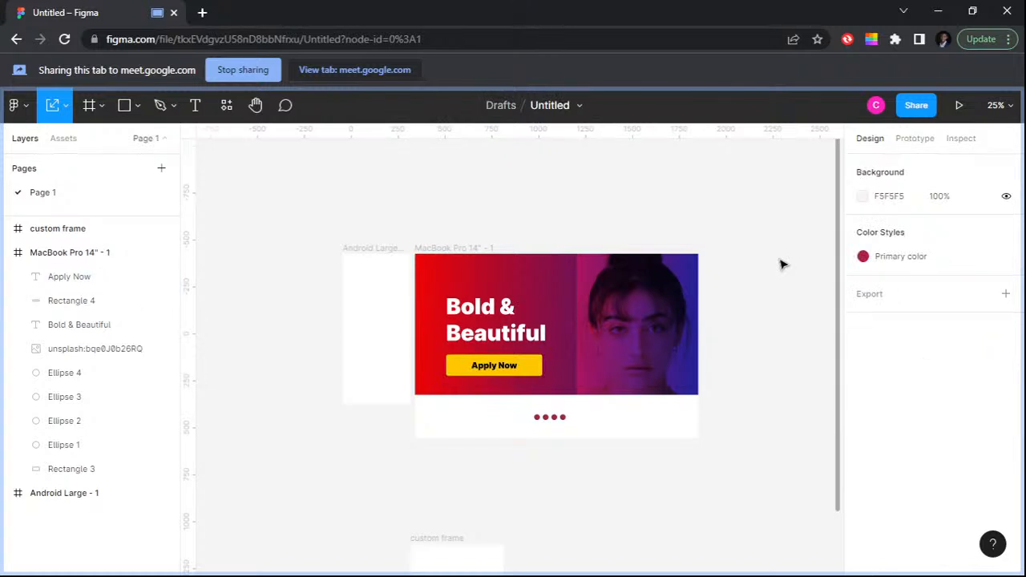
{"action": "scroll", "coordinate": [642, 321], "scroll_direction": "up", "scroll_amount": 2}
{"action": "left_click", "coordinate": [414, 393]}
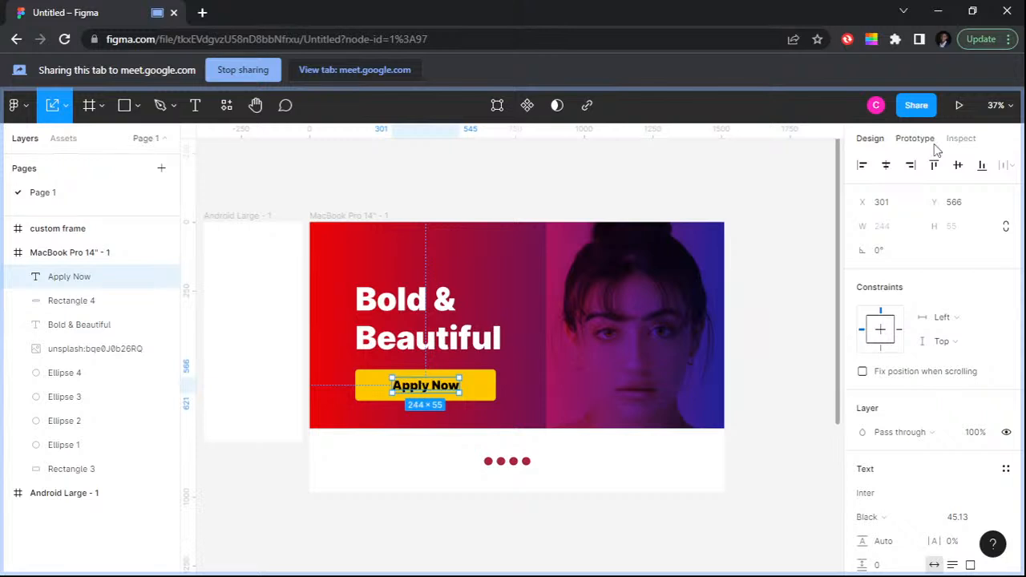
{"action": "left_click", "coordinate": [256, 345]}
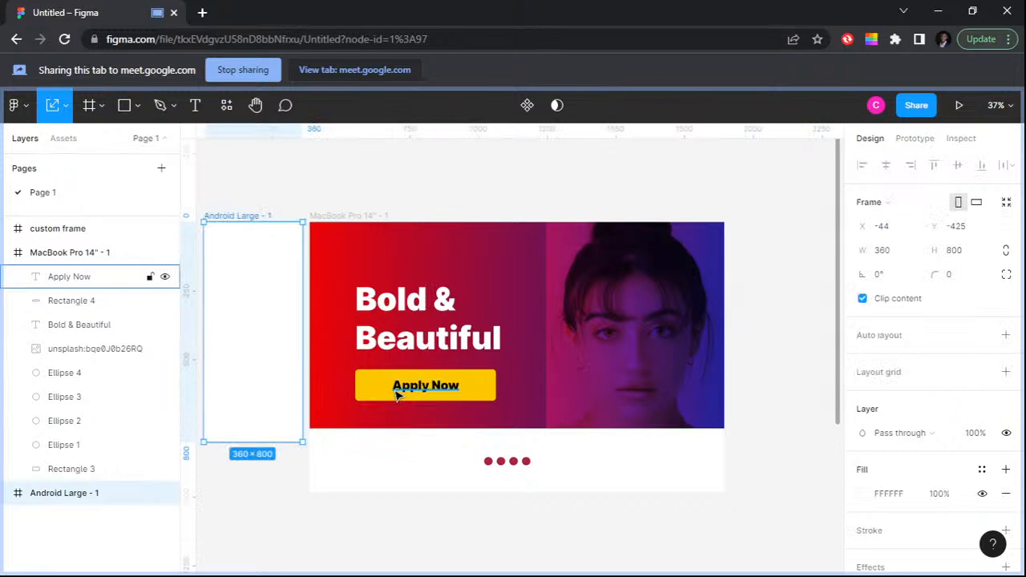
{"action": "left_click", "coordinate": [517, 391]}
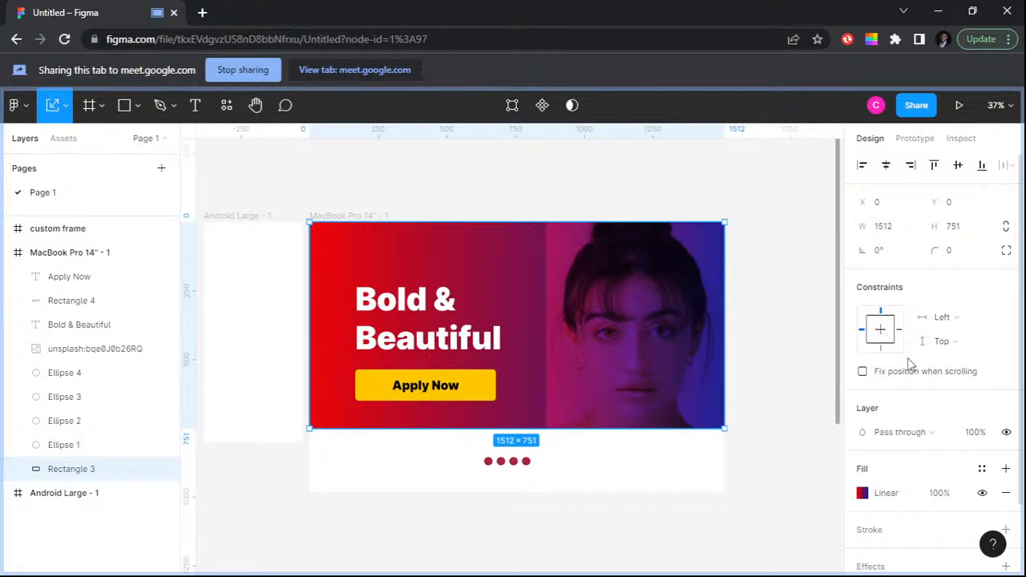
{"action": "key", "text": "ctrl+z"}
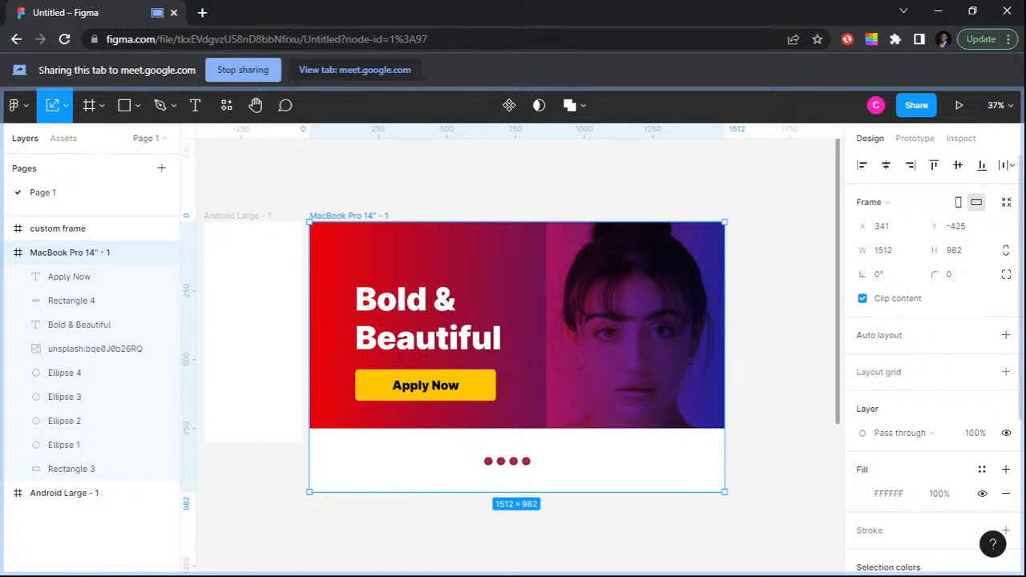
Step: Select the yellow rectangle behind the Apply Now text and activate the Rectangle tool
{"action": "left_click", "coordinate": [464, 372]}
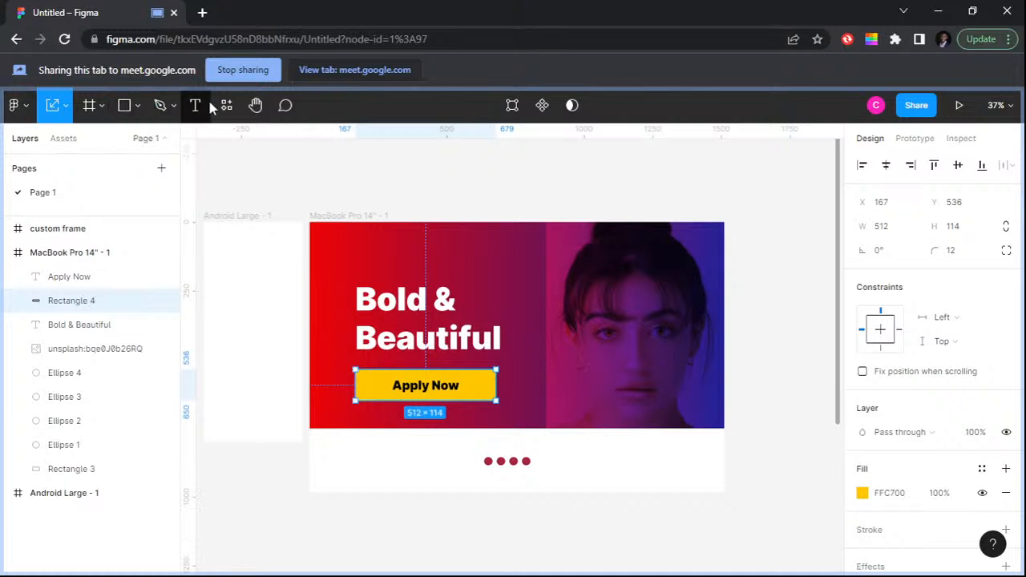
{"action": "left_click", "coordinate": [126, 105]}
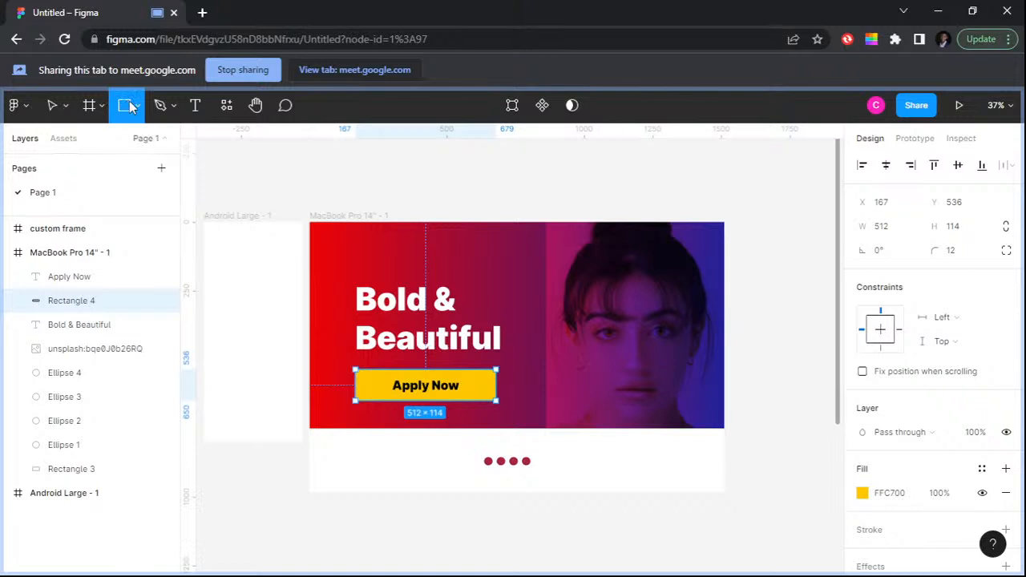